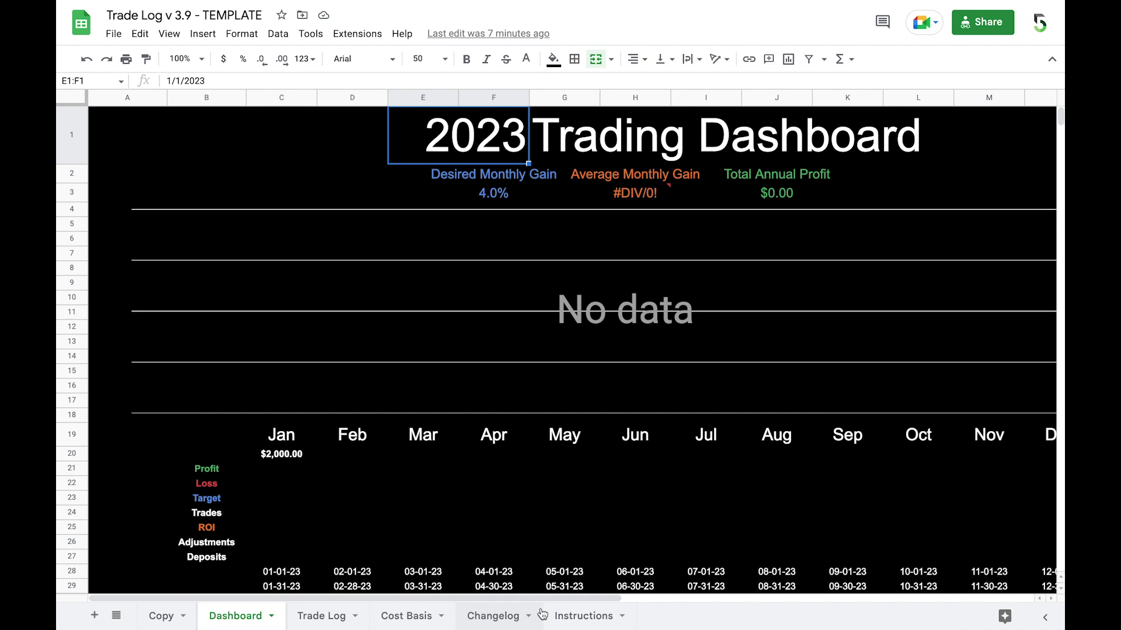
- Read through the Instructions sheet, then view the Changelog listing versions 3.9 back to 3.0
{"action": "left_click", "coordinate": [572, 617]}
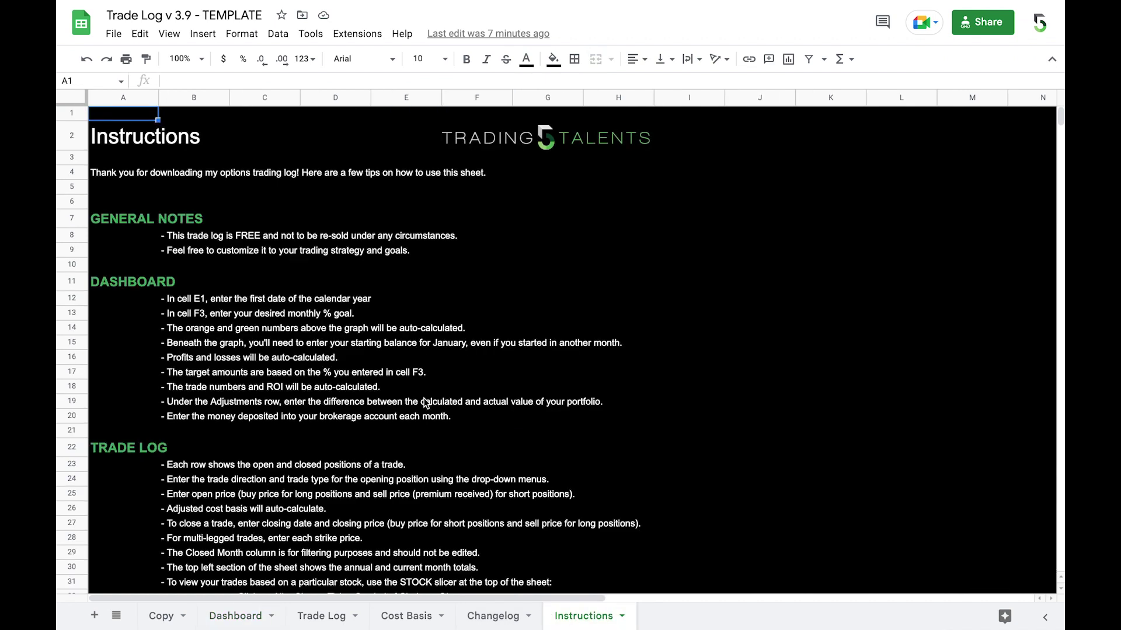
{"action": "scroll", "coordinate": [426, 403], "scroll_direction": "down", "scroll_amount": 3}
{"action": "scroll", "coordinate": [426, 403], "scroll_direction": "down", "scroll_amount": 2}
{"action": "scroll", "coordinate": [426, 403], "scroll_direction": "up", "scroll_amount": 5}
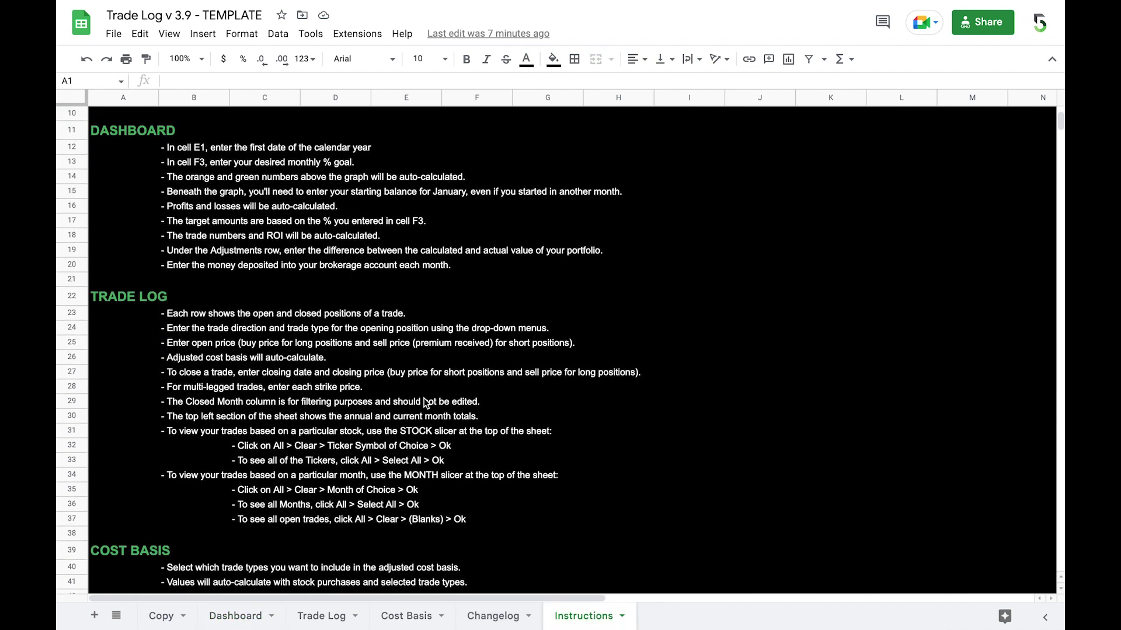
{"action": "scroll", "coordinate": [426, 403], "scroll_direction": "down", "scroll_amount": 3}
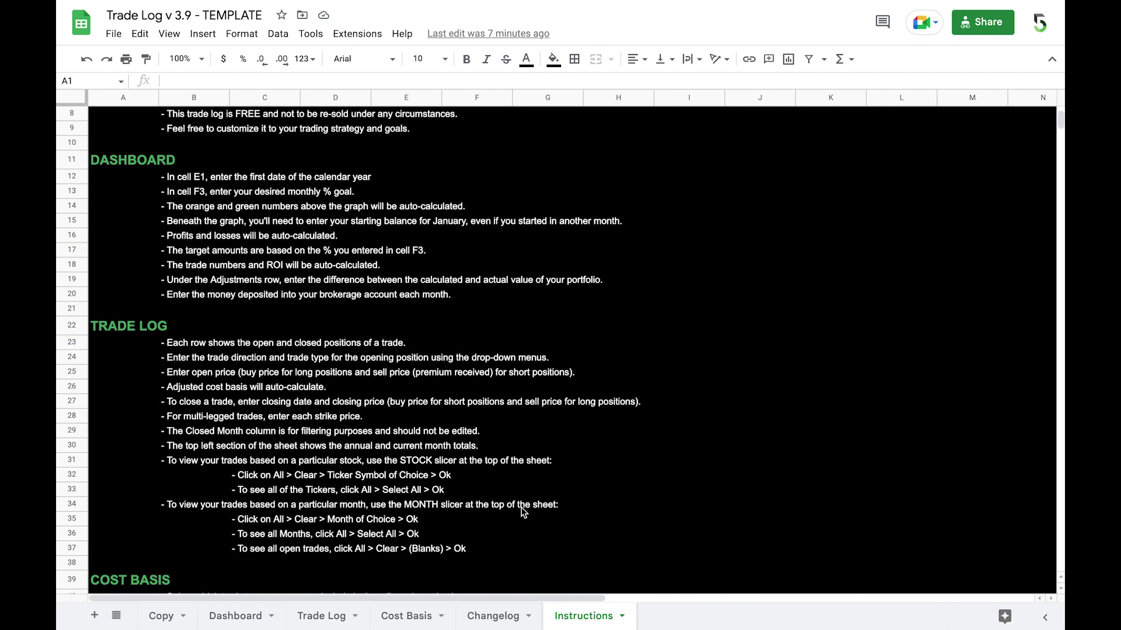
{"action": "left_click", "coordinate": [494, 618]}
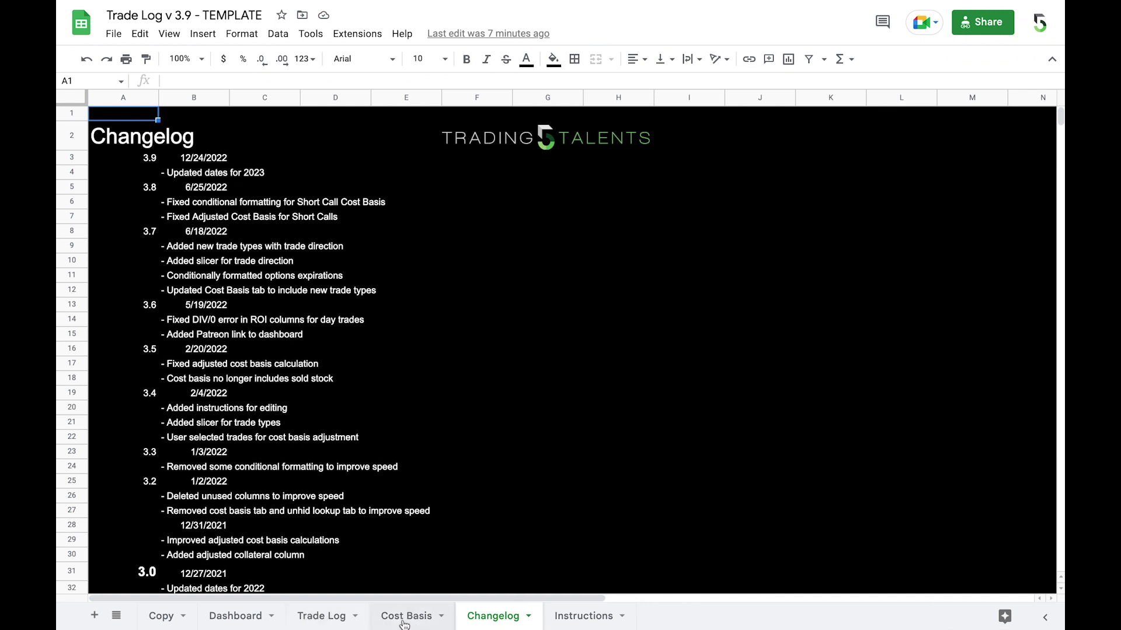
- Open the Trade Log, select row 9's sample ABC short put, and scan across its columns
{"action": "left_click", "coordinate": [321, 617]}
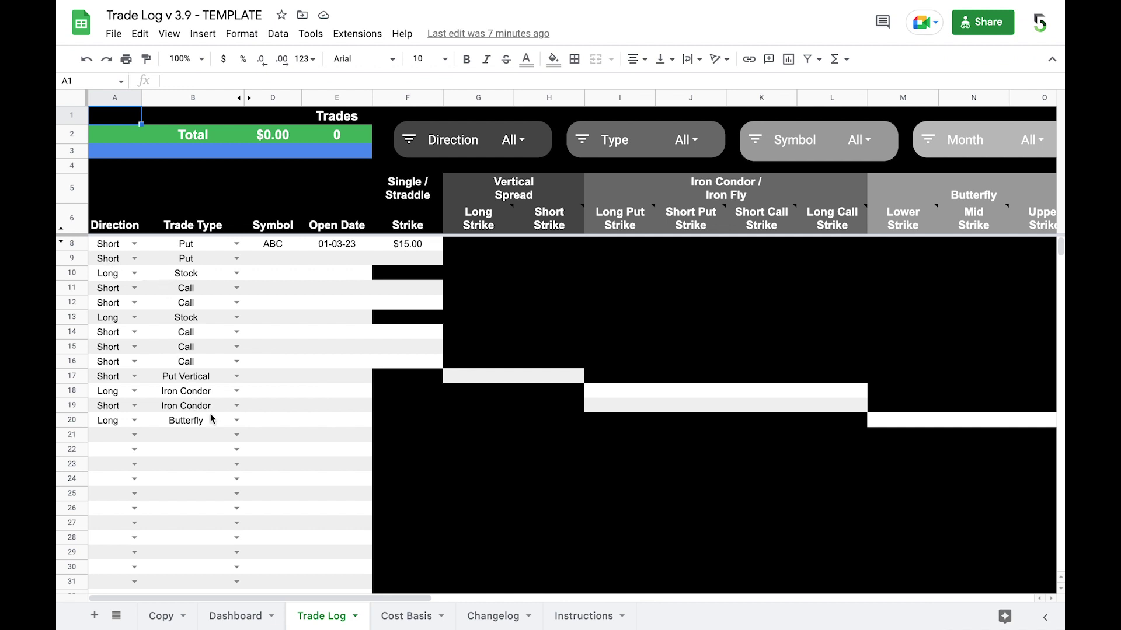
{"action": "left_click", "coordinate": [74, 257]}
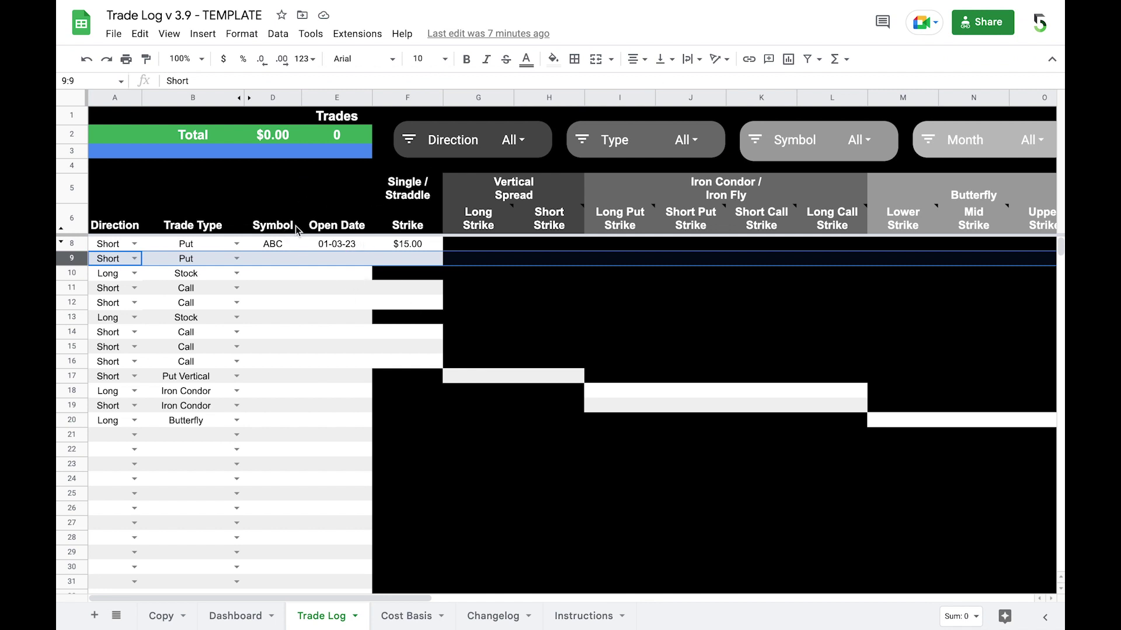
{"action": "scroll", "coordinate": [446, 362], "scroll_direction": "right", "scroll_amount": 6}
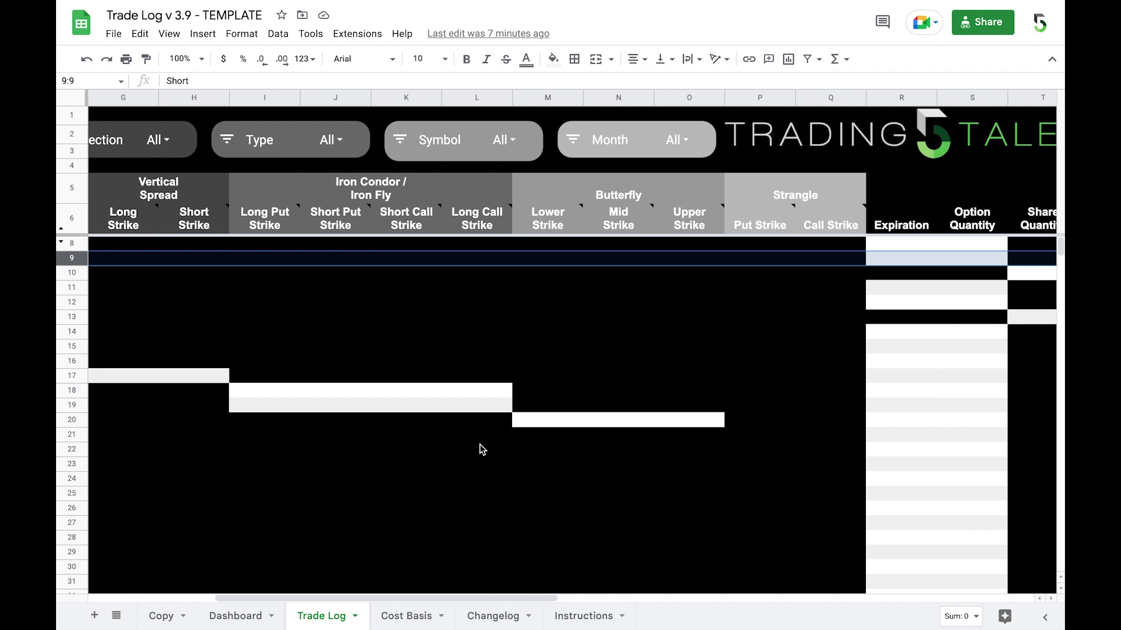
{"action": "scroll", "coordinate": [482, 449], "scroll_direction": "right", "scroll_amount": 6}
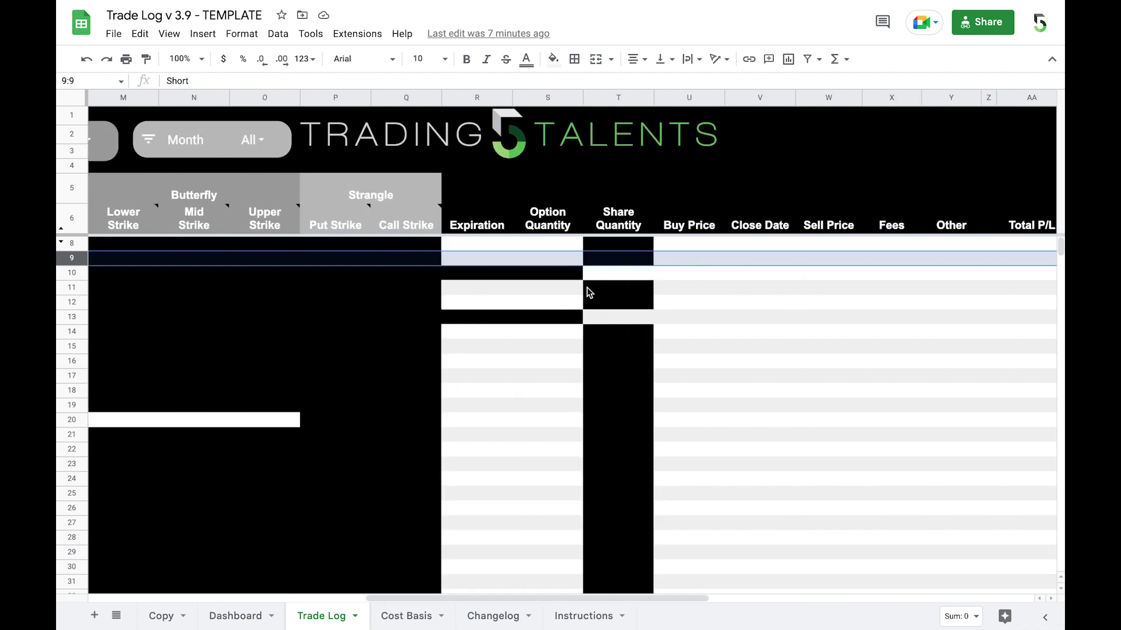
{"action": "scroll", "coordinate": [590, 292], "scroll_direction": "right", "scroll_amount": 8}
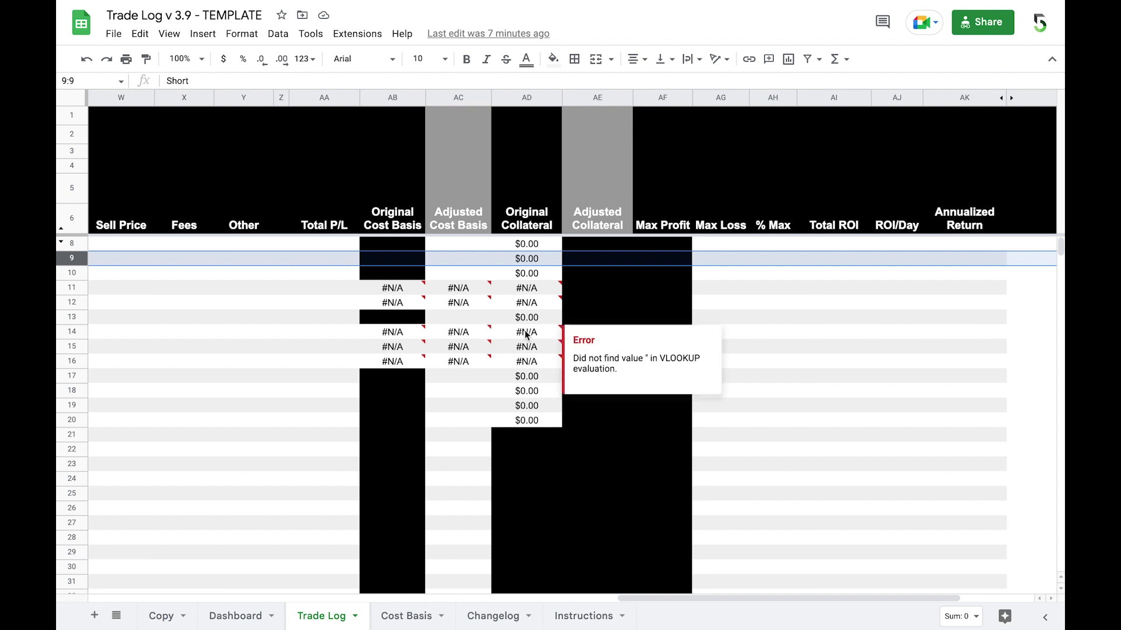
{"action": "scroll", "coordinate": [527, 336], "scroll_direction": "left", "scroll_amount": 15}
{"action": "scroll", "coordinate": [527, 335], "scroll_direction": "left", "scroll_amount": 2}
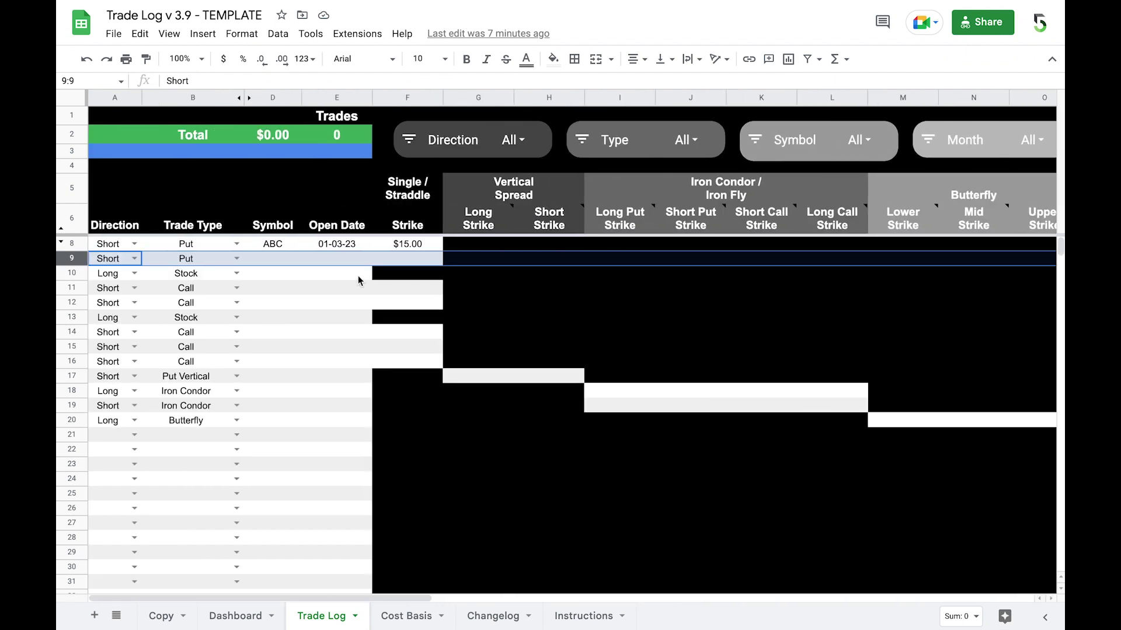
- Review row 8's first trade: Short direction, Put type, ABC symbol, open date and strike
{"action": "double_click", "coordinate": [136, 244]}
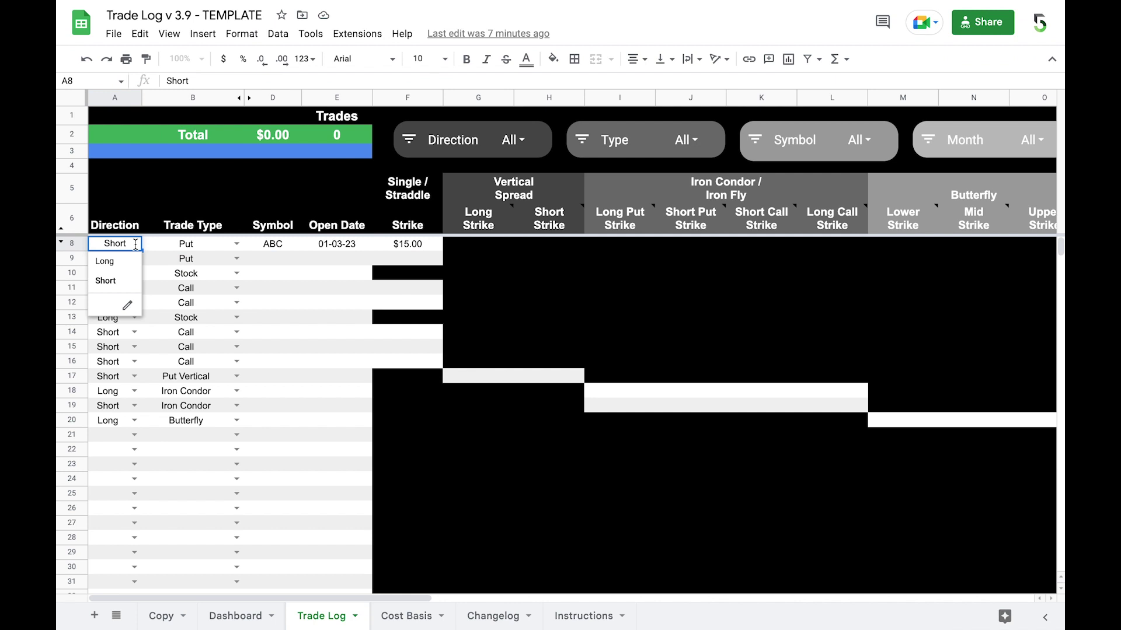
{"action": "left_click", "coordinate": [106, 281]}
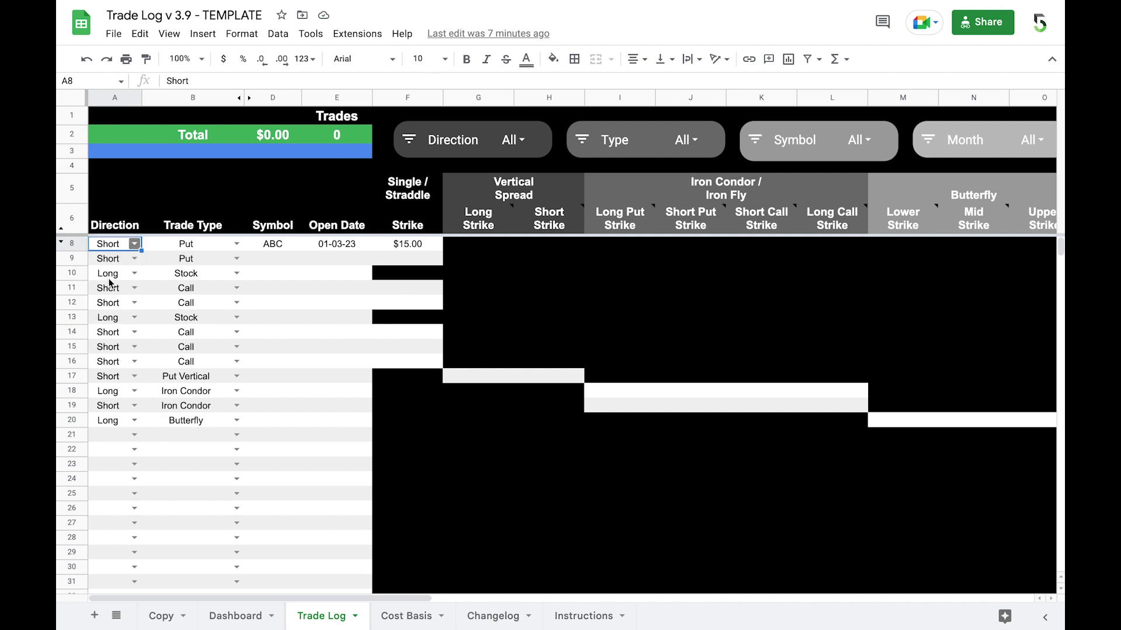
{"action": "left_click", "coordinate": [234, 245]}
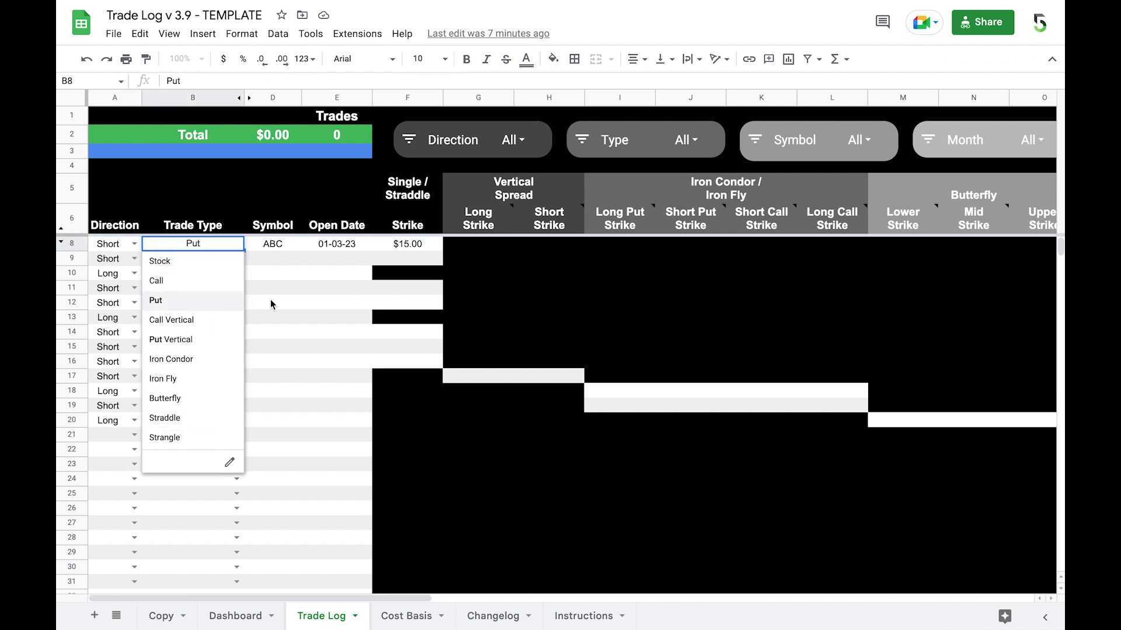
{"action": "key", "text": "Up"}
{"action": "key", "text": "Up"}
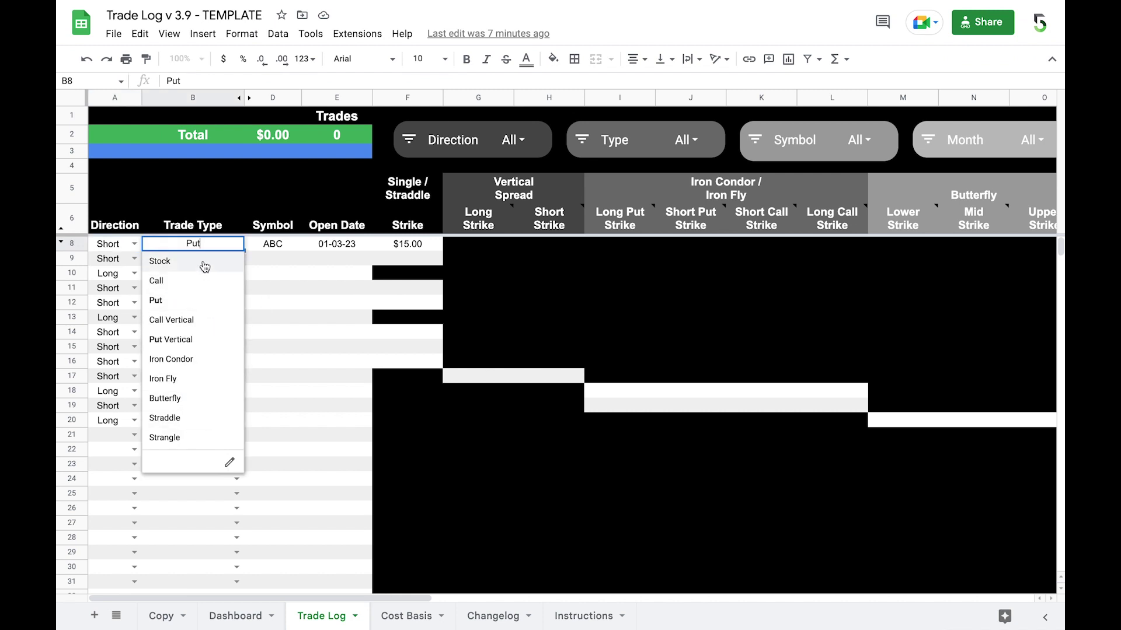
{"action": "left_click", "coordinate": [281, 276]}
{"action": "key", "text": "Up"}
{"action": "key", "text": "Up"}
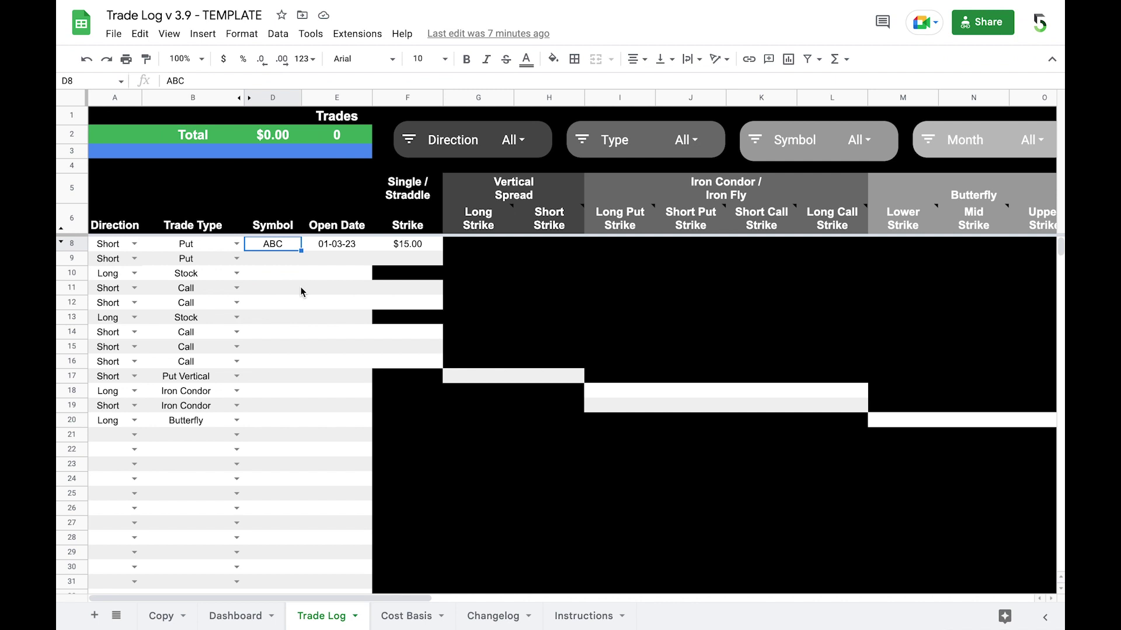
{"action": "key", "text": "Right"}
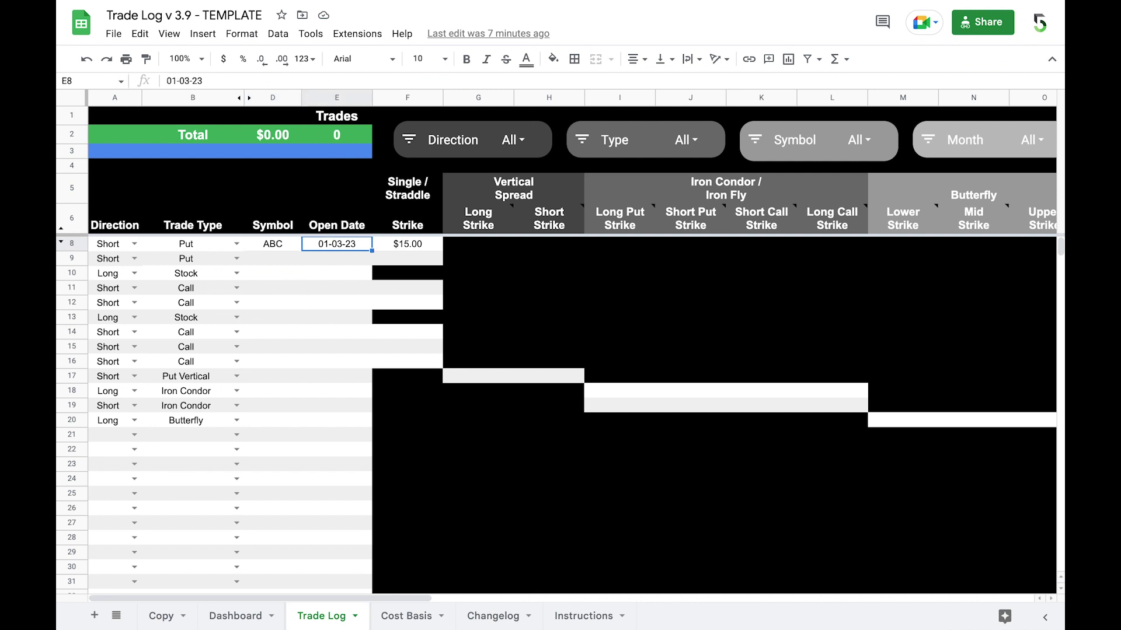
{"action": "key", "text": "Right"}
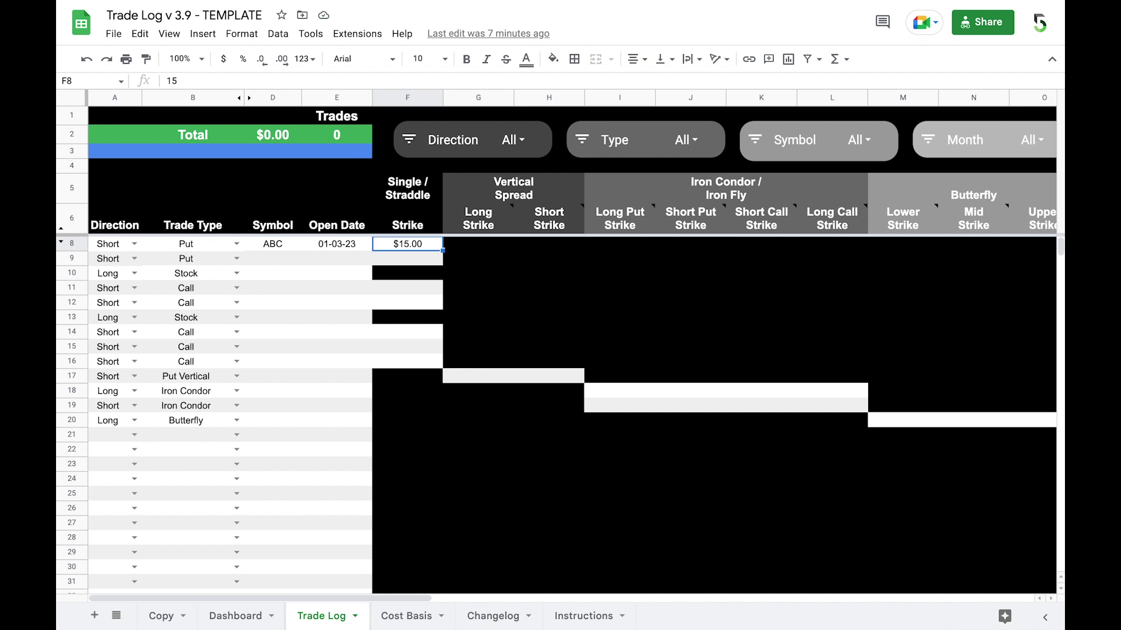
{"action": "key", "text": "Right"}
{"action": "key", "text": "Right"}
{"action": "key", "text": "Right"}
{"action": "key", "text": "Right"}
{"action": "key", "text": "Right"}
{"action": "key", "text": "Right"}
{"action": "key", "text": "Right"}
{"action": "key", "text": "Right"}
{"action": "key", "text": "Right"}
{"action": "key", "text": "Right"}
{"action": "key", "text": "Right"}
{"action": "key", "text": "Right"}
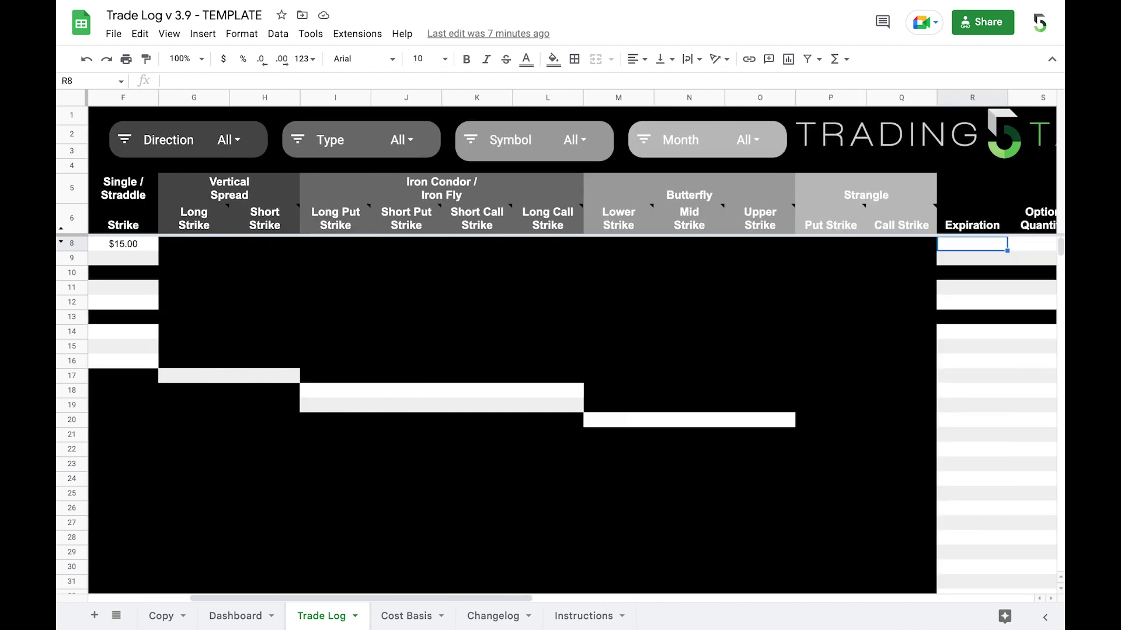
{"action": "key", "text": "Right"}
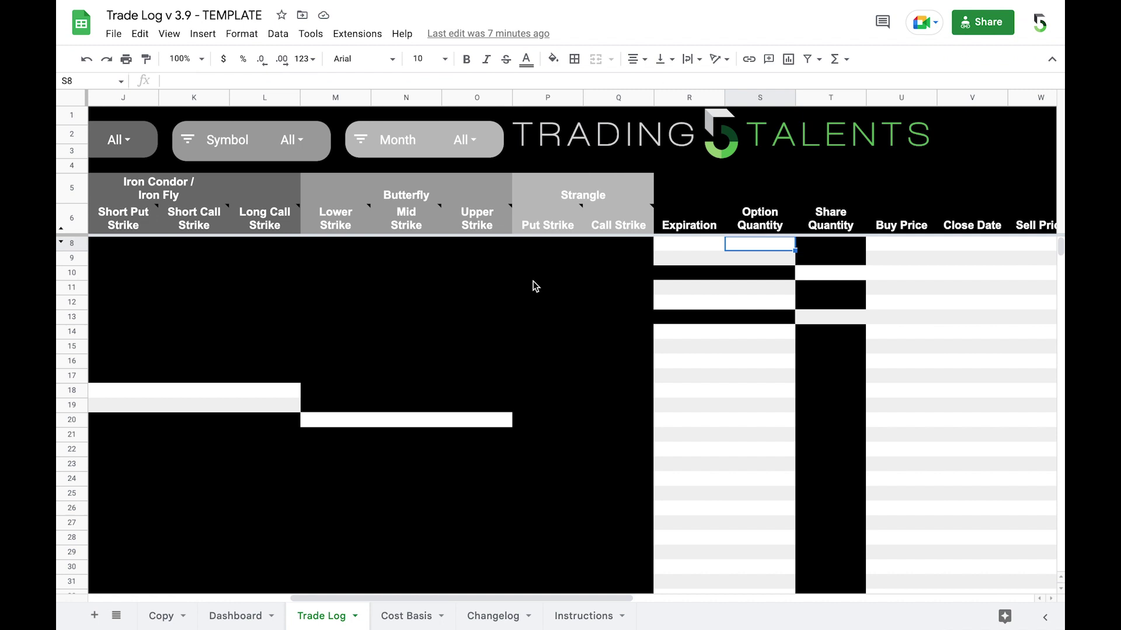
- Set the first trade's expiration to 01-06-23 from the calendar
{"action": "left_click", "coordinate": [671, 243]}
{"action": "double_click", "coordinate": [671, 243]}
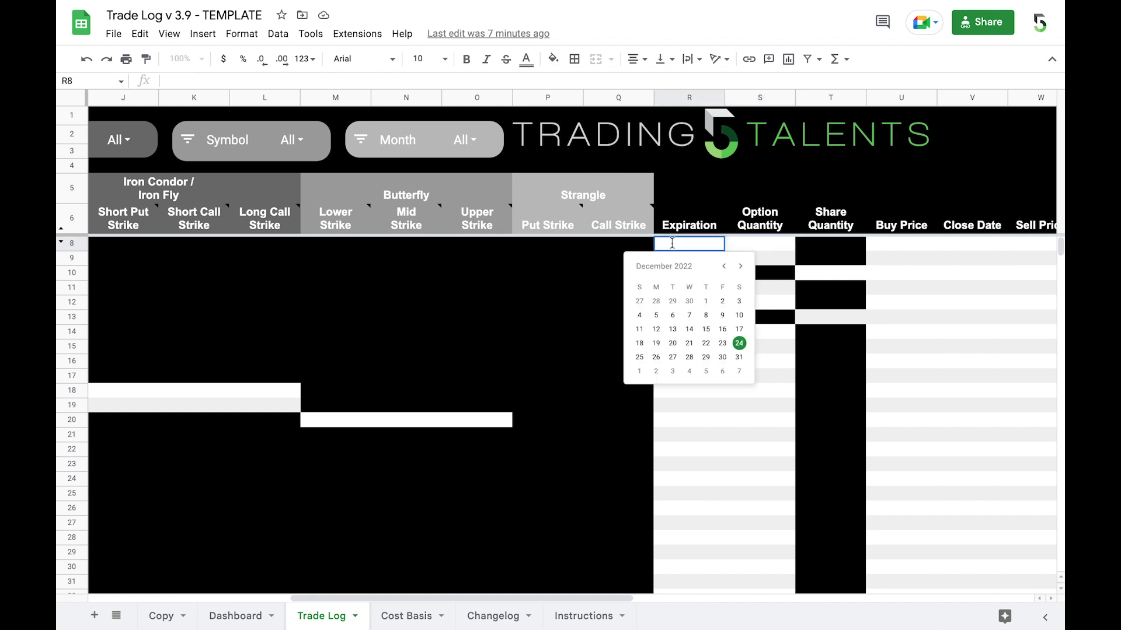
{"action": "left_click", "coordinate": [740, 267]}
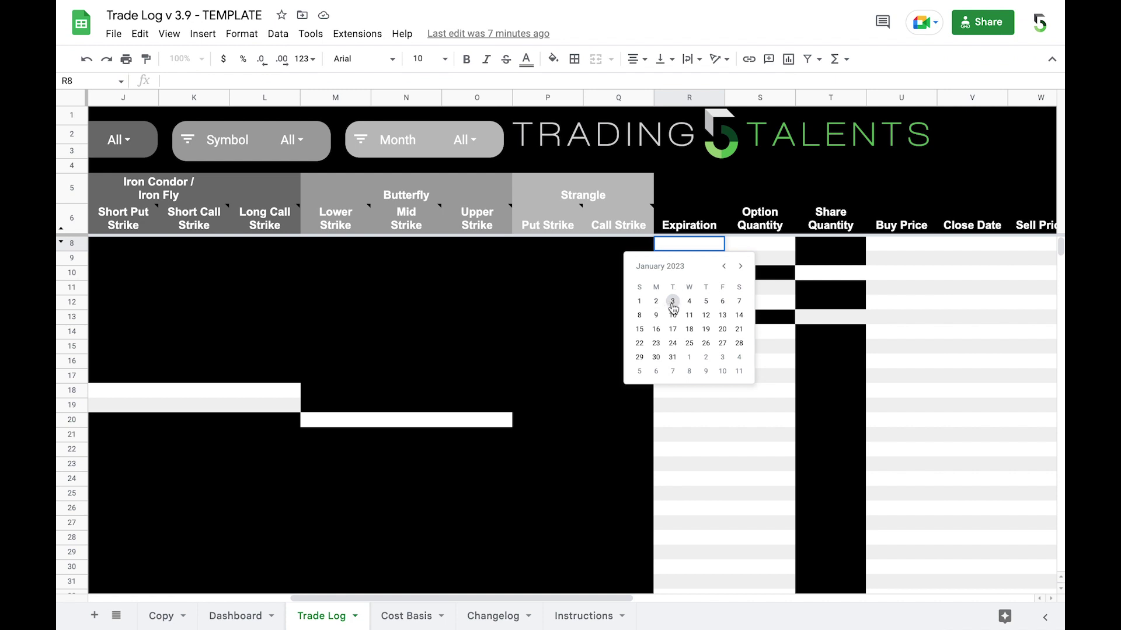
{"action": "left_click", "coordinate": [723, 302]}
- Enter option quantity 1 and sell price $0.25 for the first trade
{"action": "left_click", "coordinate": [762, 245]}
{"action": "type", "text": "1"}
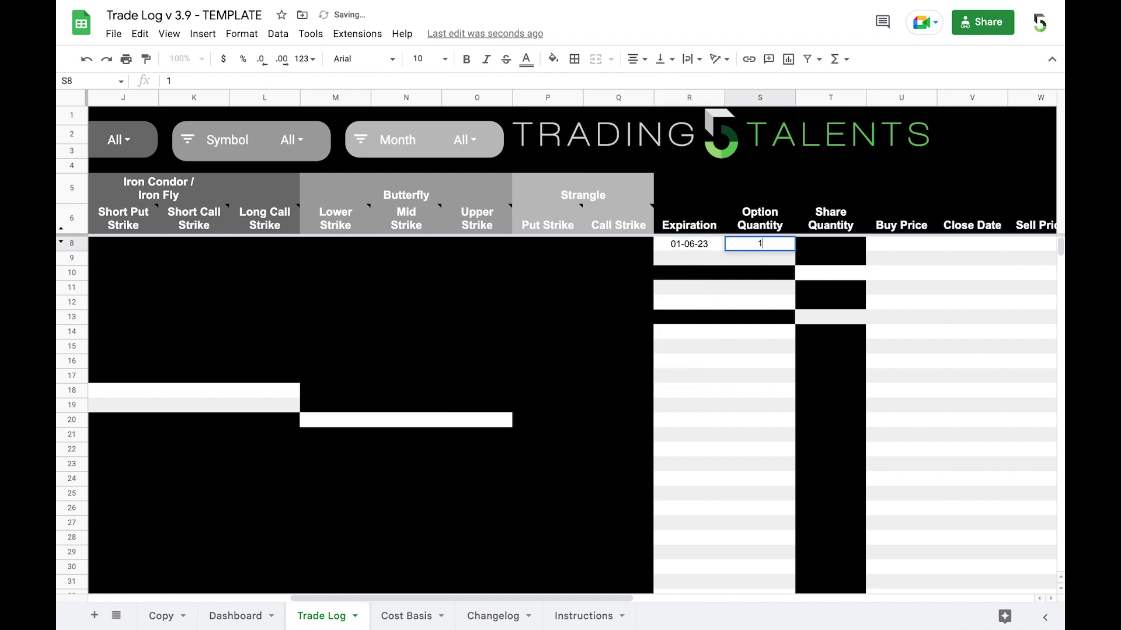
{"action": "key", "text": "Tab"}
{"action": "key", "text": "Tab"}
{"action": "key", "text": "Tab"}
{"action": "key", "text": "Tab"}
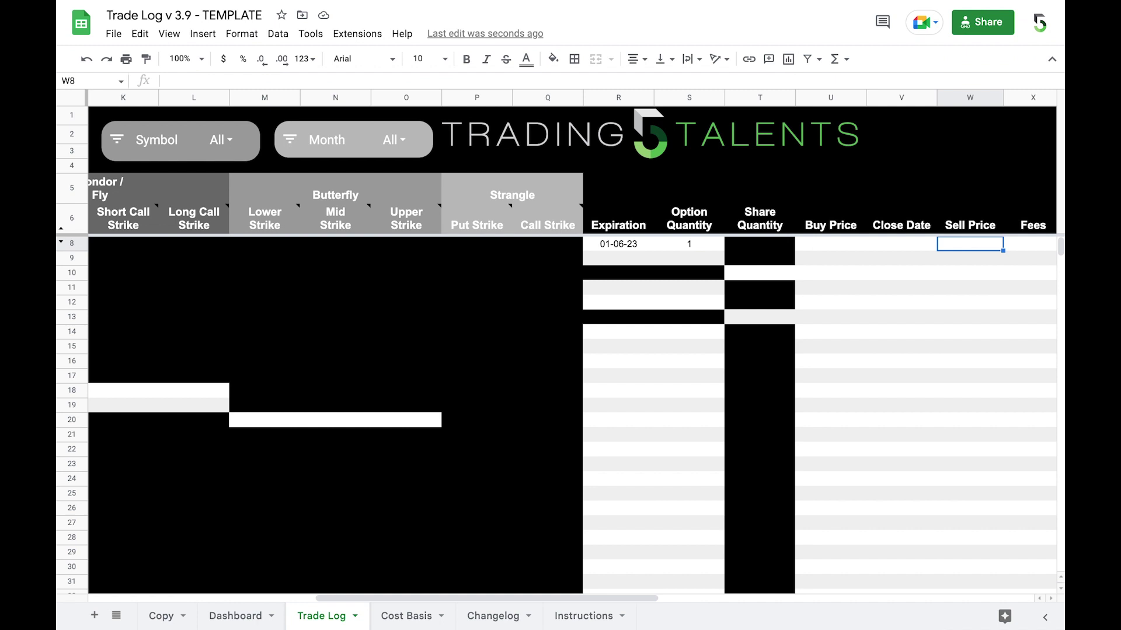
{"action": "type", "text": ".25"}
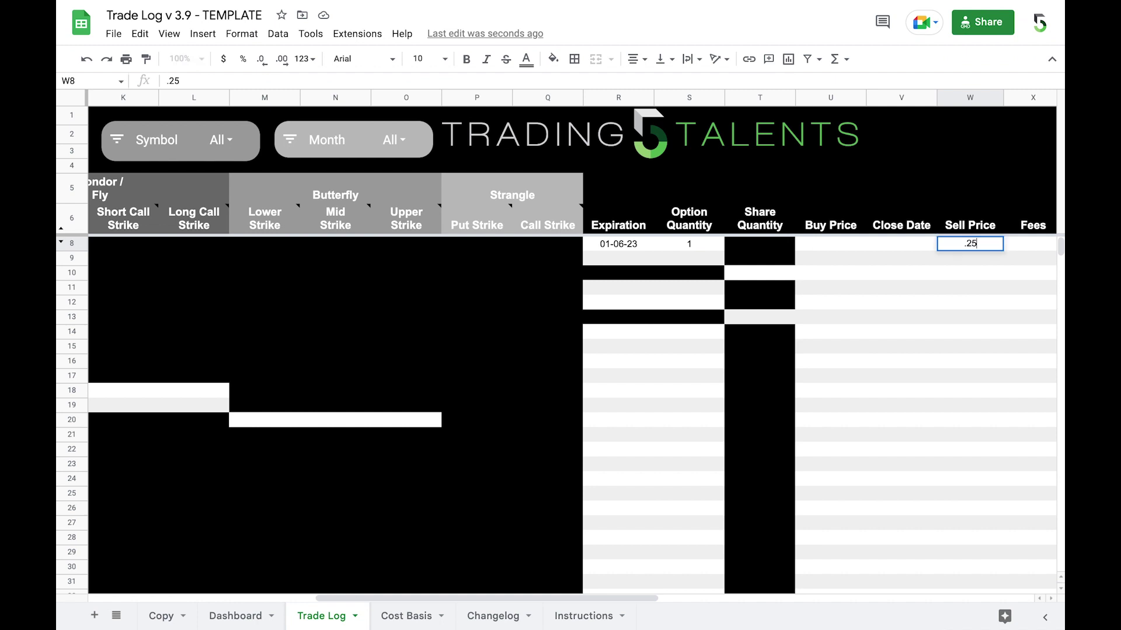
{"action": "key", "text": "Return"}
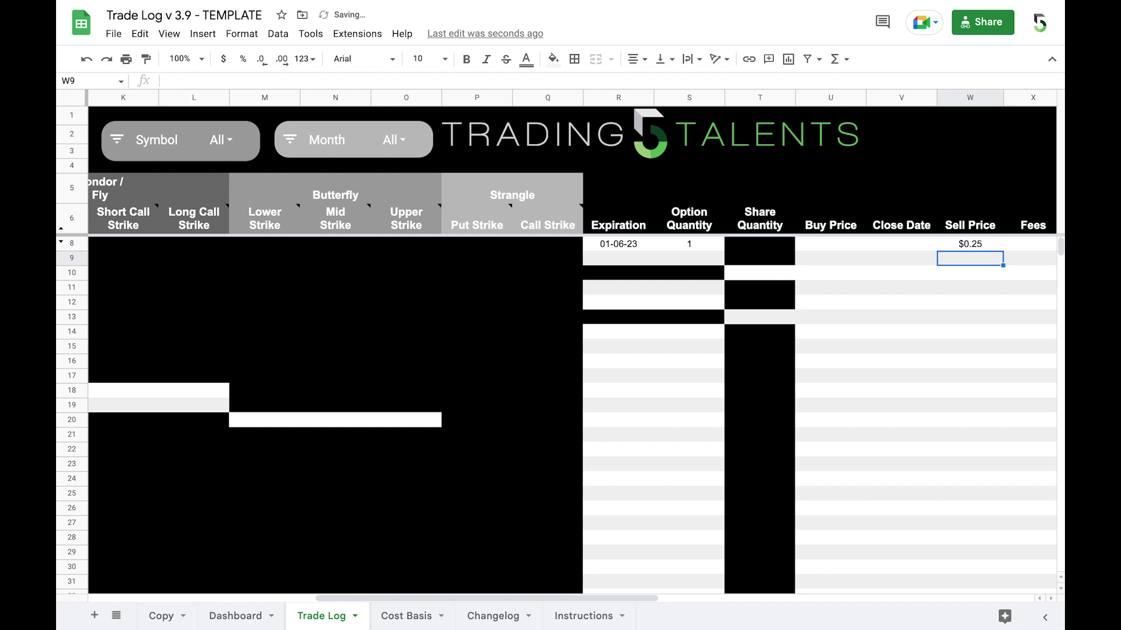
- Set the first trade's close date to 01-06-23
{"action": "scroll", "coordinate": [682, 293], "scroll_direction": "left", "scroll_amount": 10}
{"action": "scroll", "coordinate": [685, 293], "scroll_direction": "right", "scroll_amount": 5}
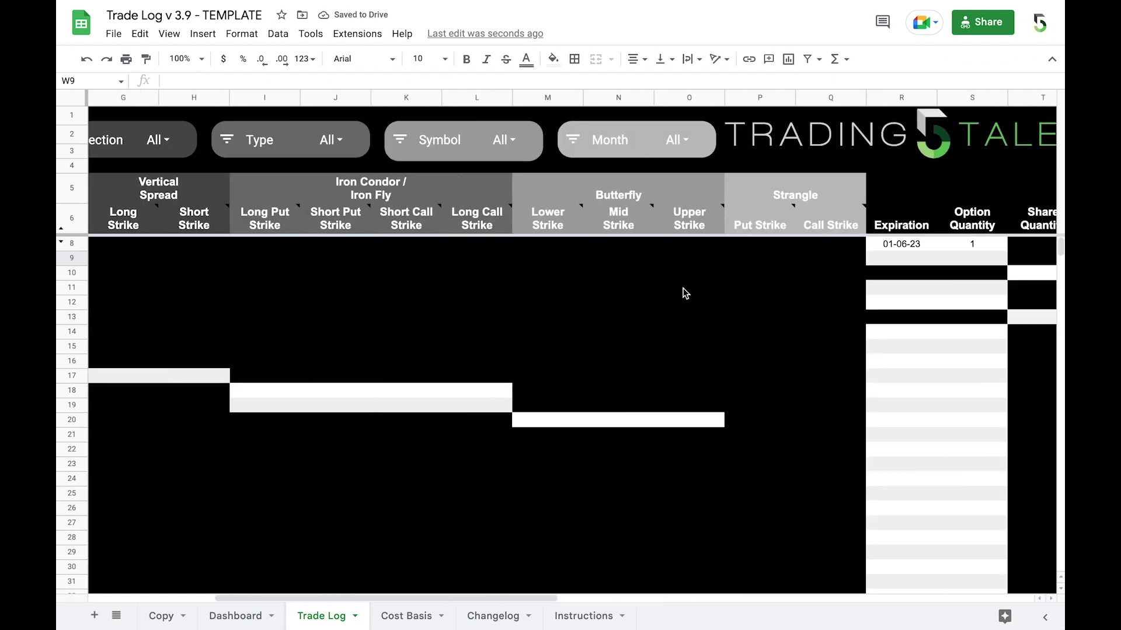
{"action": "scroll", "coordinate": [685, 293], "scroll_direction": "right", "scroll_amount": 5}
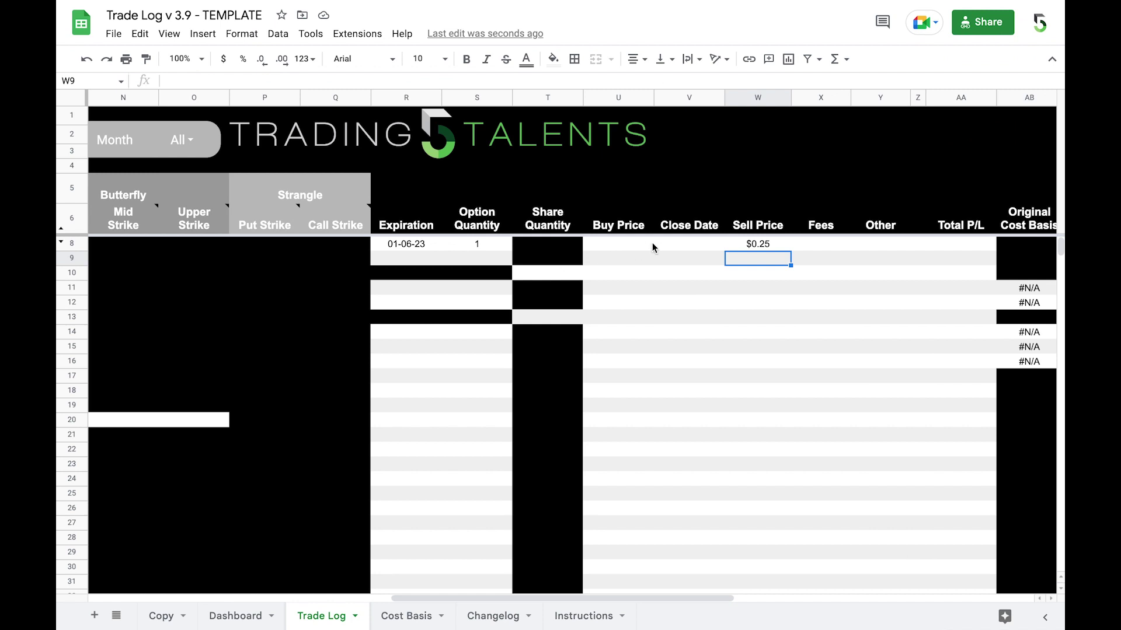
{"action": "double_click", "coordinate": [680, 243]}
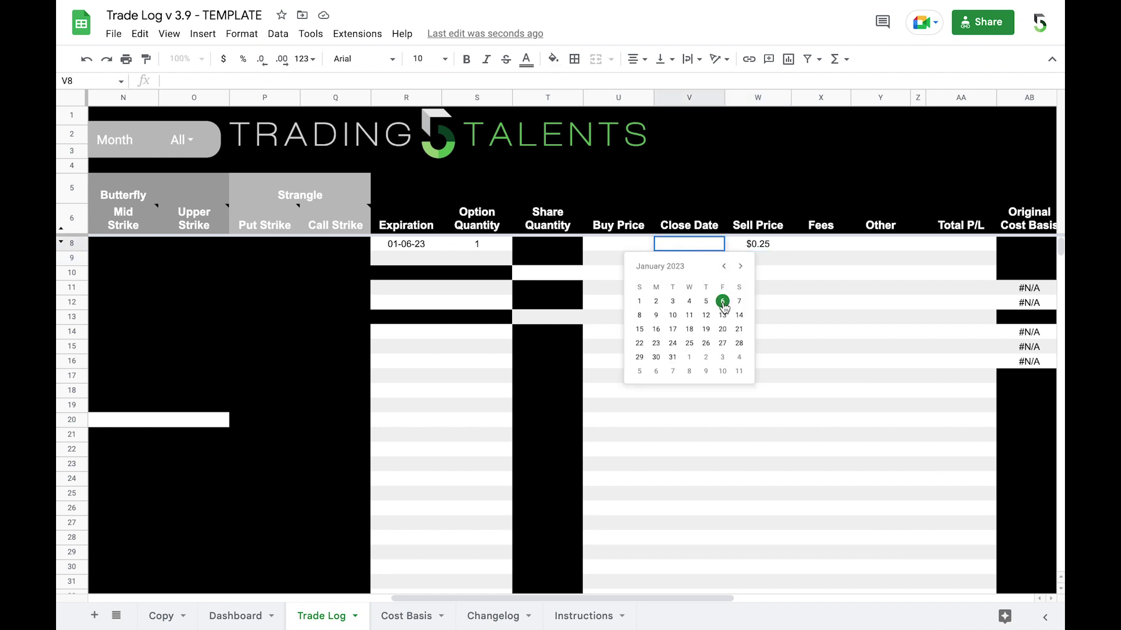
{"action": "left_click", "coordinate": [723, 301]}
- Enter a $0.00 buy price and check the resulting $25.00 Total P/L
{"action": "left_click", "coordinate": [632, 246]}
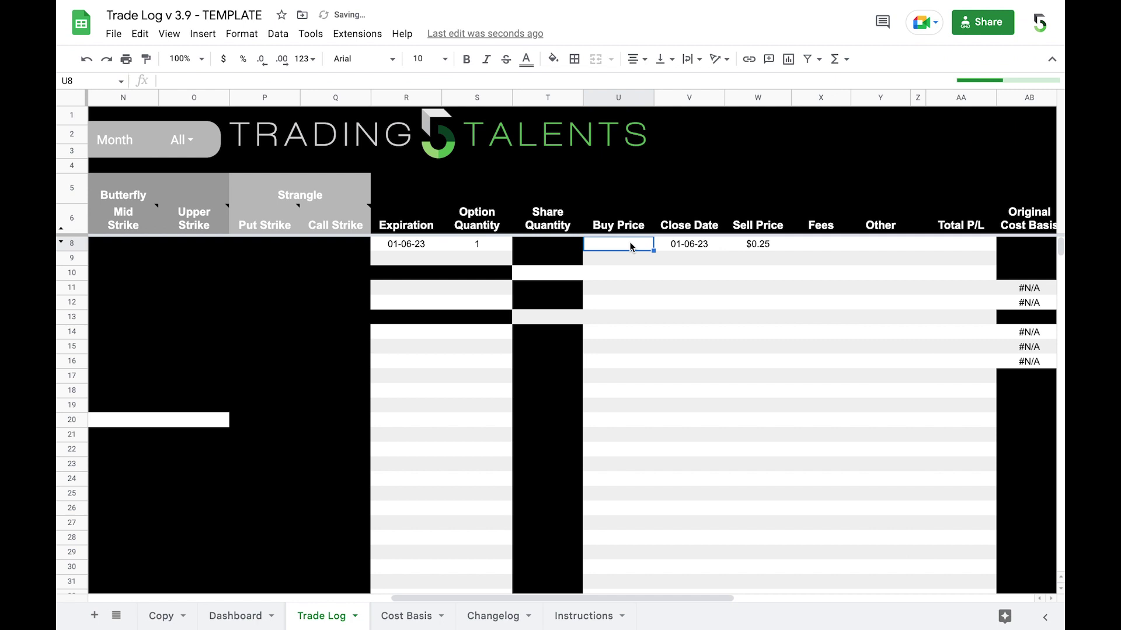
{"action": "type", "text": "0"}
{"action": "key", "text": "Return"}
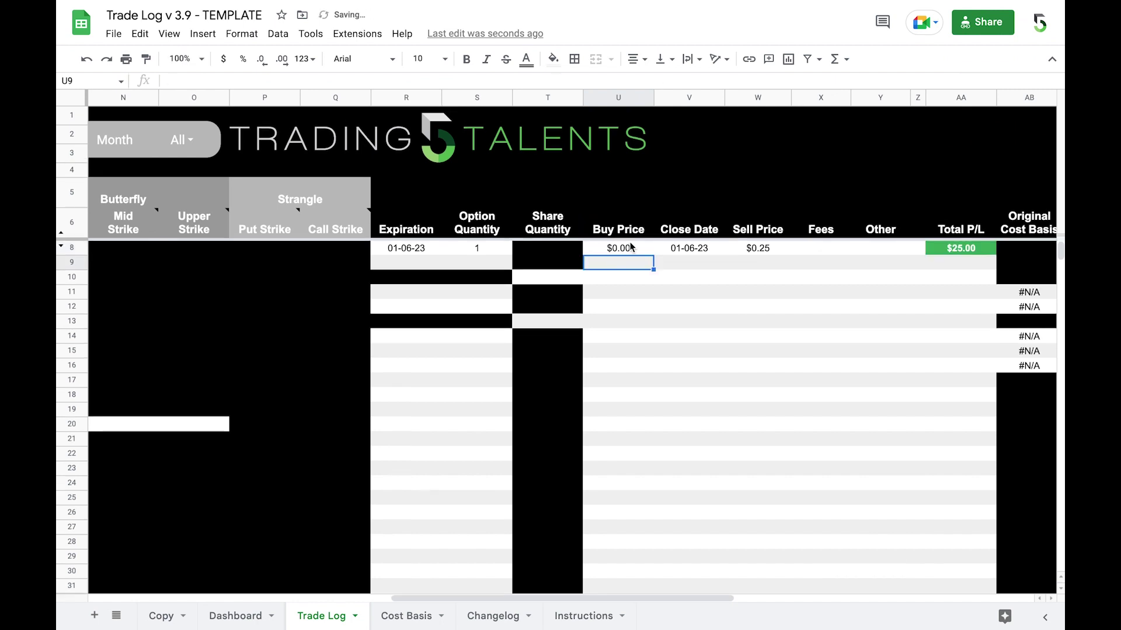
{"action": "scroll", "coordinate": [758, 281], "scroll_direction": "right", "scroll_amount": 6}
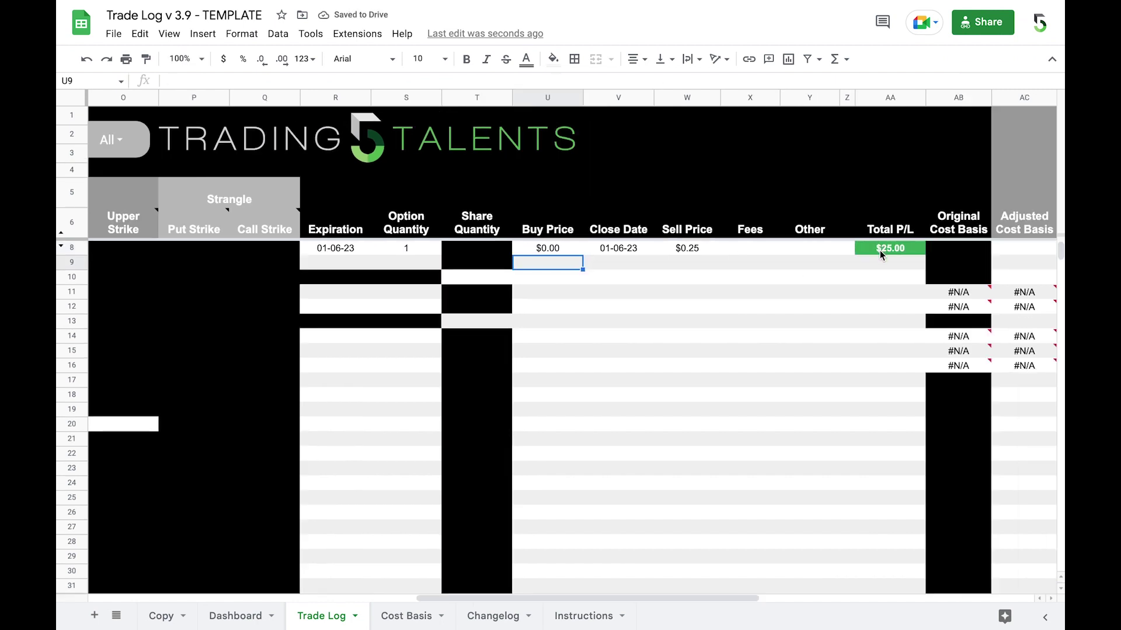
{"action": "scroll", "coordinate": [882, 255], "scroll_direction": "right", "scroll_amount": 1}
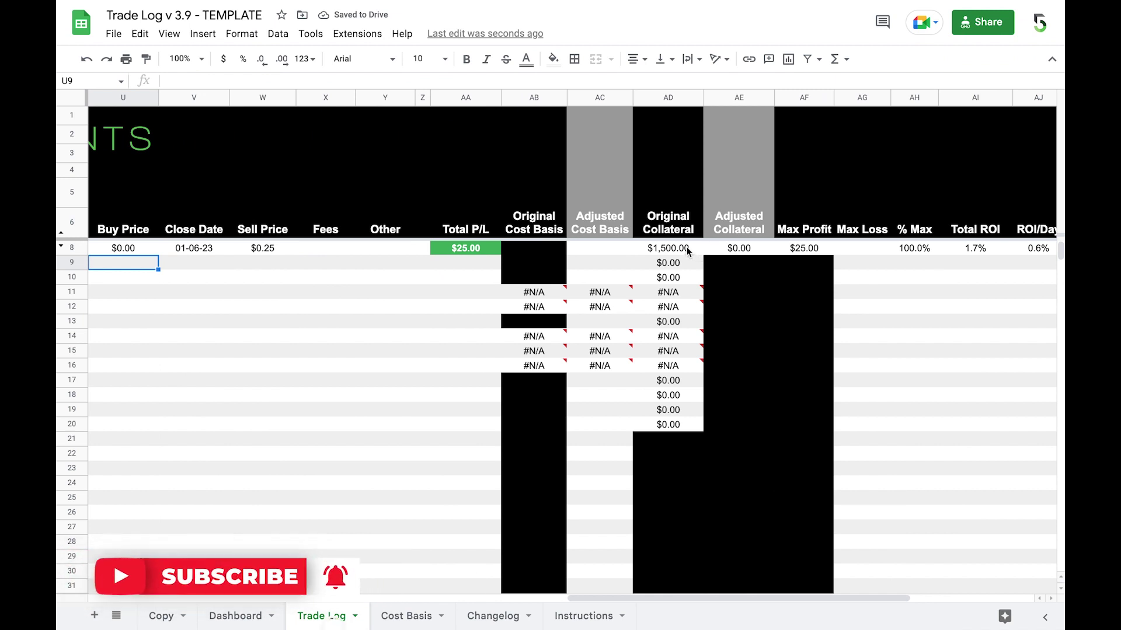
{"action": "scroll", "coordinate": [754, 259], "scroll_direction": "right", "scroll_amount": 3}
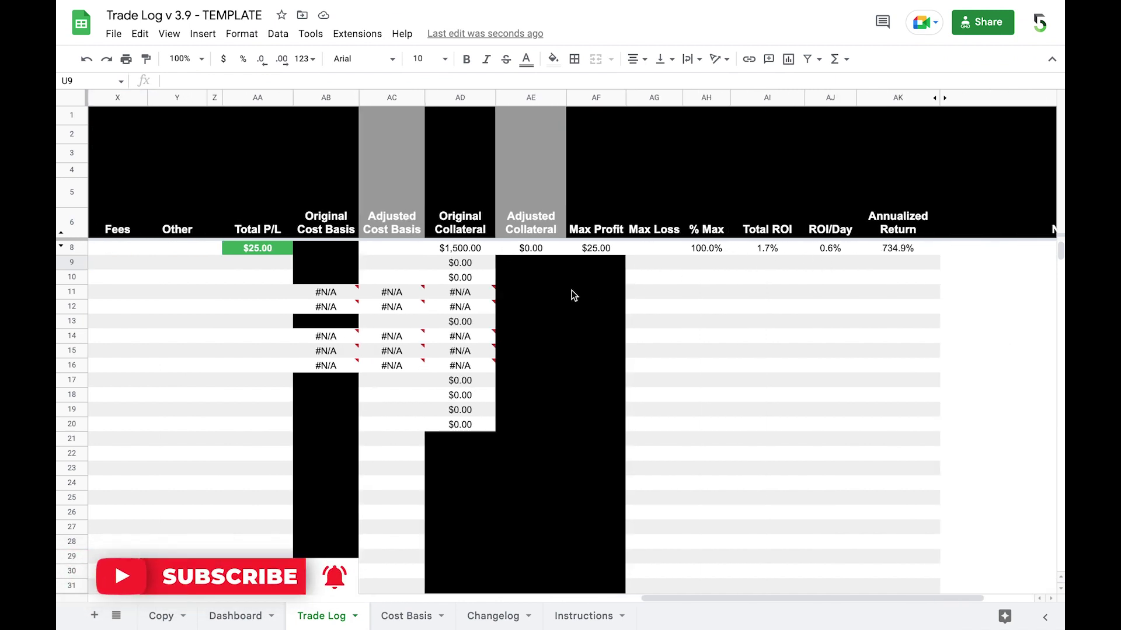
{"action": "scroll", "coordinate": [572, 290], "scroll_direction": "left", "scroll_amount": 15}
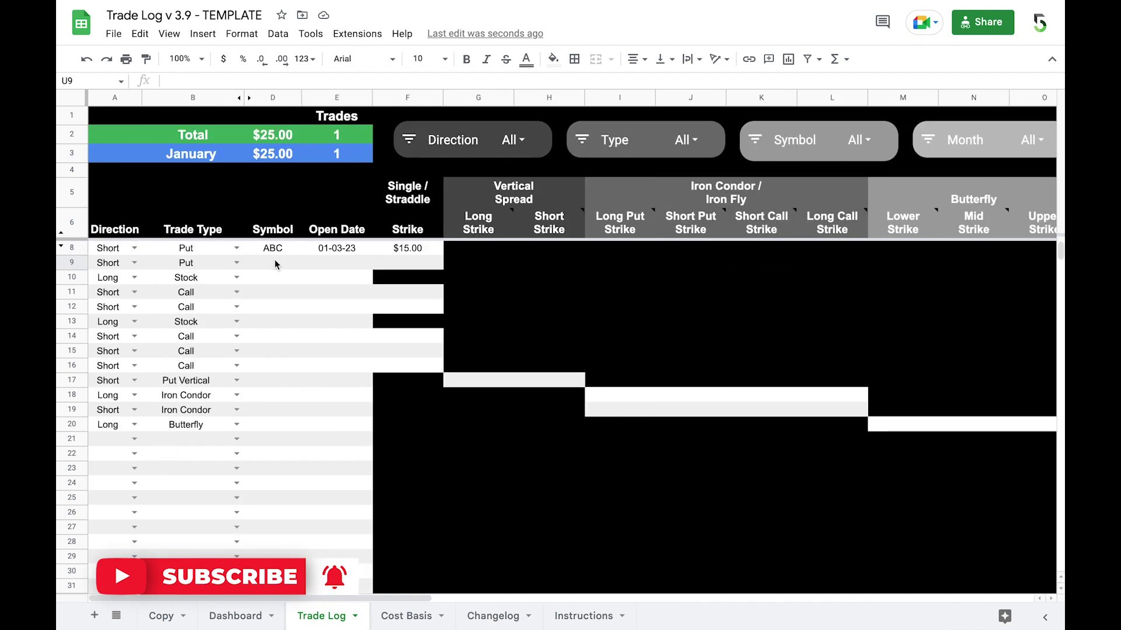
- Start row 9 with symbol ABC and open date 01-09-23
{"action": "left_click", "coordinate": [277, 263]}
{"action": "type", "text": "ABC"}
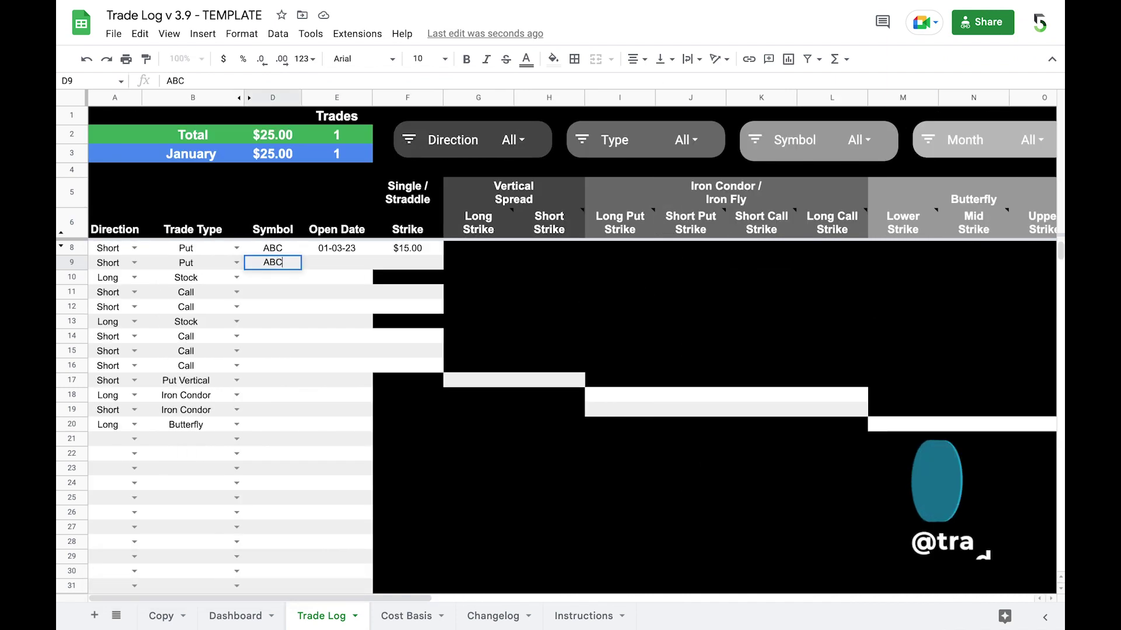
{"action": "left_click", "coordinate": [334, 266]}
{"action": "double_click", "coordinate": [333, 267]}
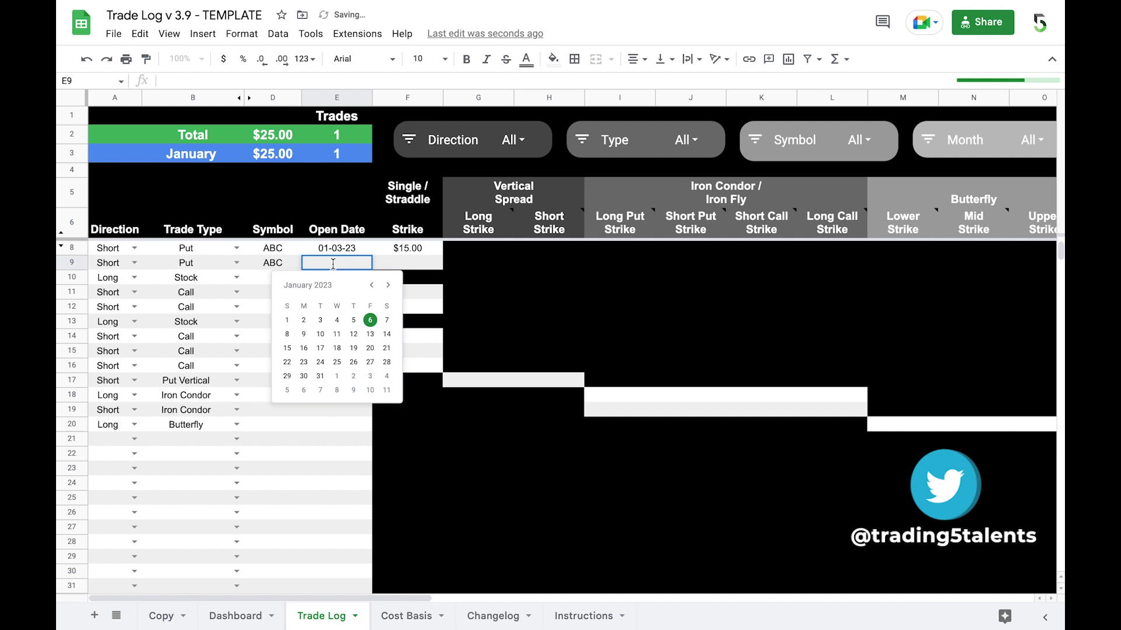
{"action": "left_click", "coordinate": [303, 335]}
{"action": "key", "text": "Tab"}
{"action": "key", "text": "Tab"}
{"action": "key", "text": "Tab"}
{"action": "key", "text": "Tab"}
{"action": "key", "text": "Tab"}
{"action": "key", "text": "Tab"}
{"action": "key", "text": "Tab"}
{"action": "key", "text": "Tab"}
{"action": "key", "text": "Tab"}
{"action": "key", "text": "Tab"}
{"action": "key", "text": "Tab"}
{"action": "key", "text": "Tab"}
{"action": "key", "text": "Tab"}
{"action": "key", "text": "Tab"}
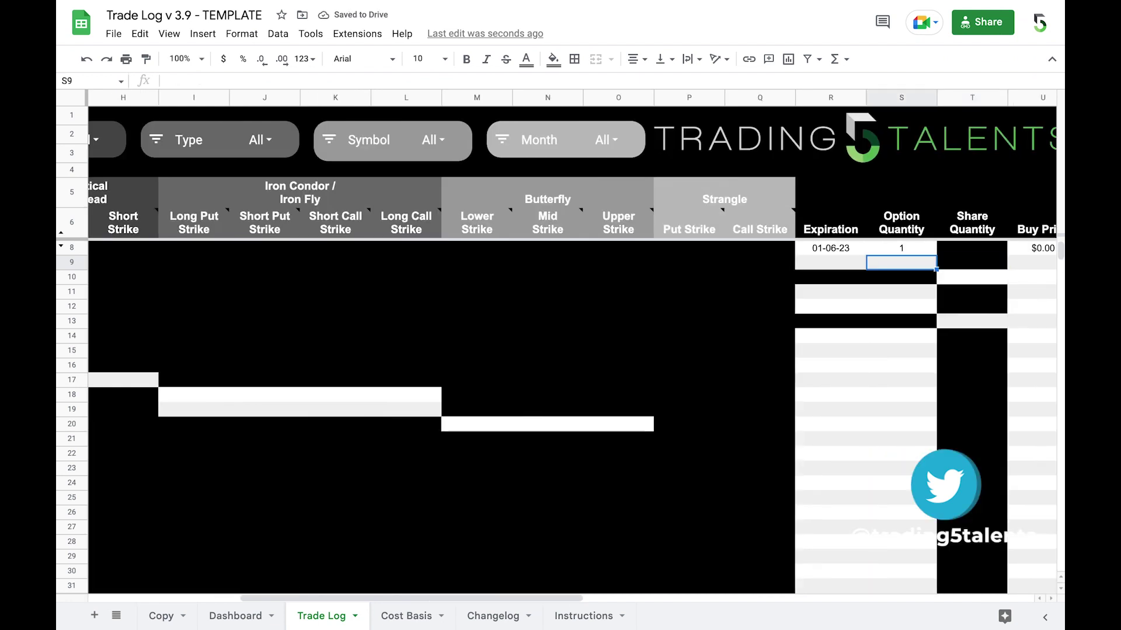
{"action": "key", "text": "shift+Tab"}
- Set the second trade's expiration to 01-13-23 and option quantity to 1
{"action": "double_click", "coordinate": [836, 264]}
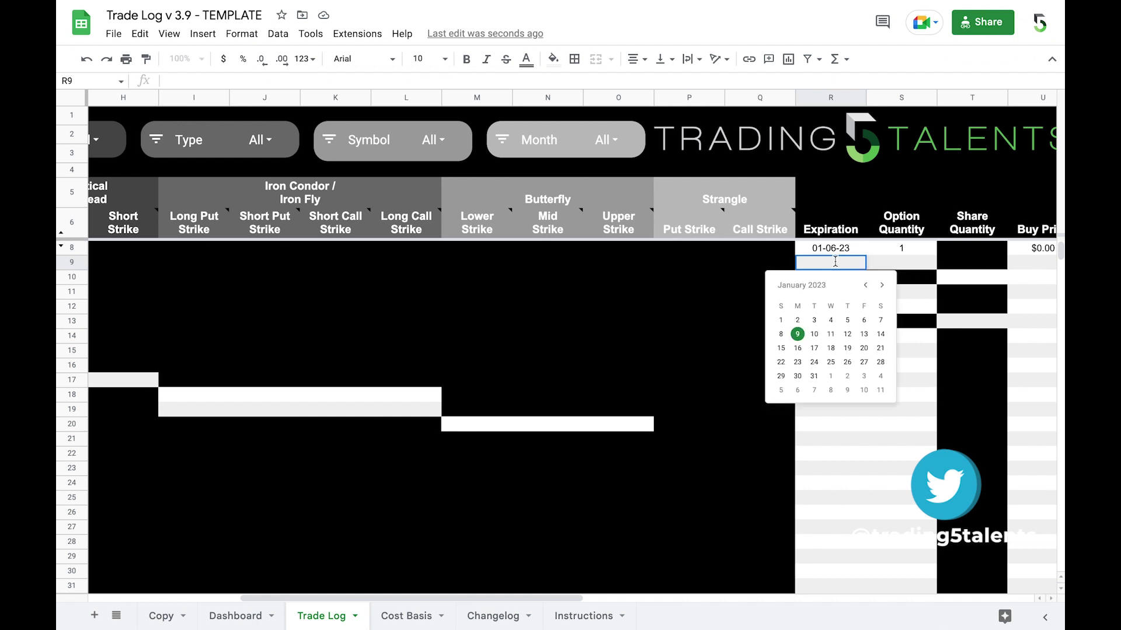
{"action": "left_click", "coordinate": [864, 337]}
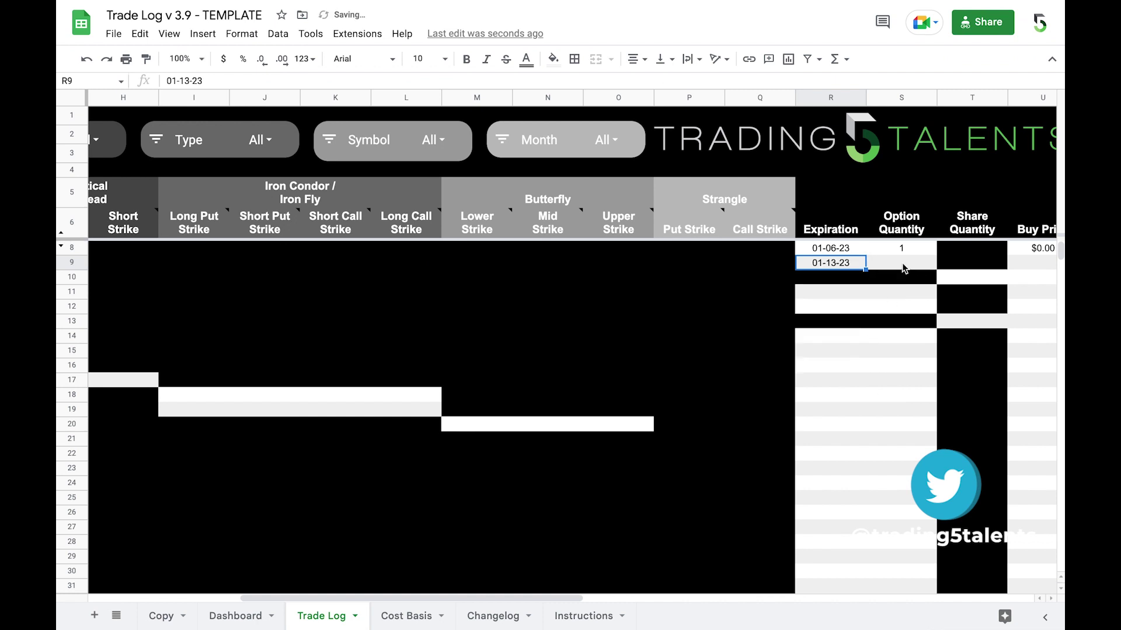
{"action": "left_click", "coordinate": [903, 262]}
{"action": "type", "text": "1"}
{"action": "key", "text": "Tab"}
{"action": "key", "text": "Tab"}
{"action": "key", "text": "Tab"}
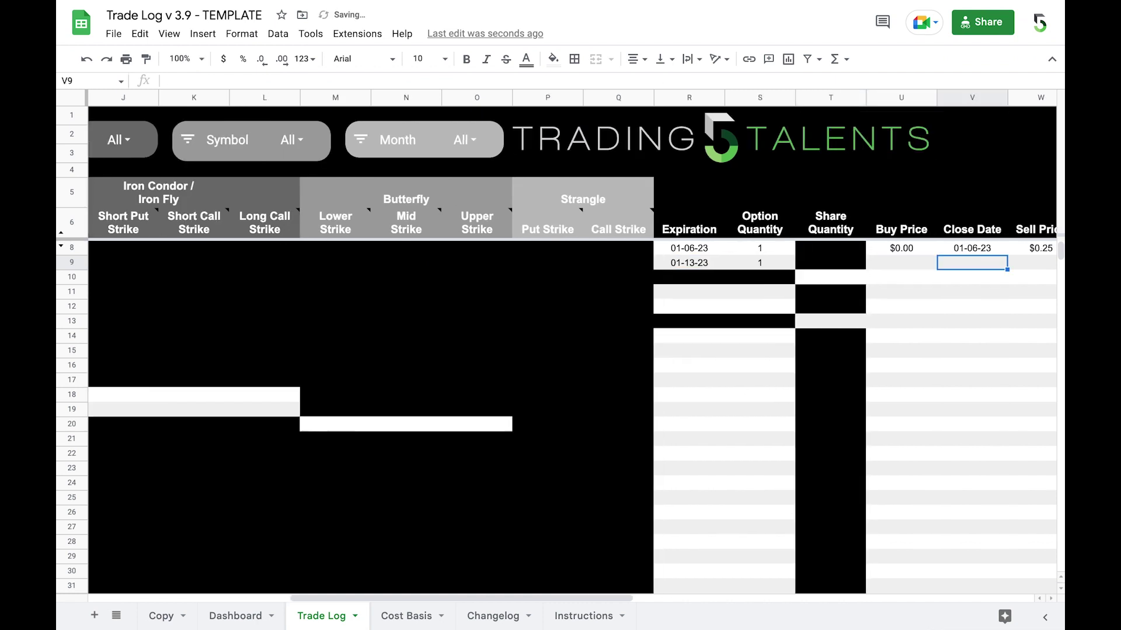
{"action": "key", "text": "Tab"}
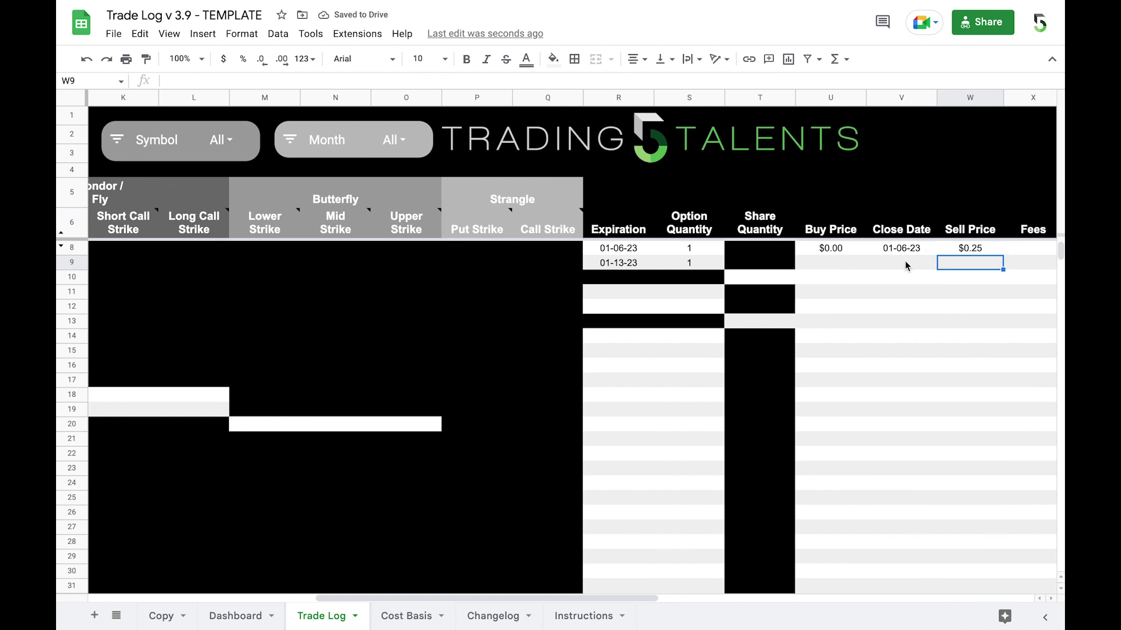
- Enter buy price 0 and sell price $0.25, then review the calculated totals
{"action": "left_click", "coordinate": [838, 253]}
{"action": "left_click", "coordinate": [838, 264]}
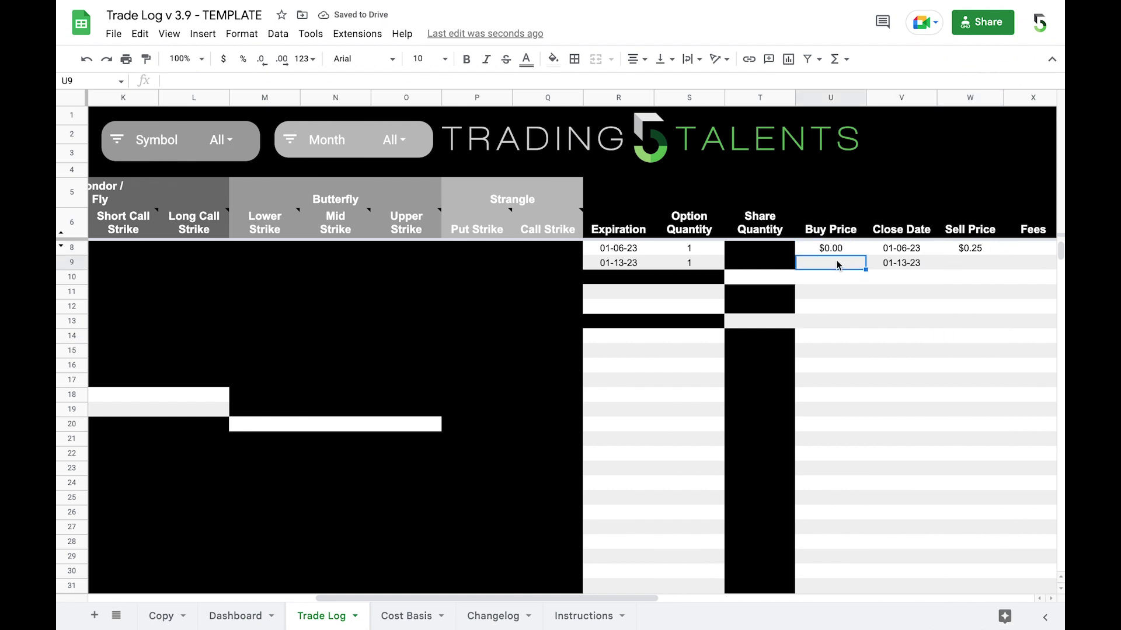
{"action": "type", "text": "0"}
{"action": "key", "text": "Tab"}
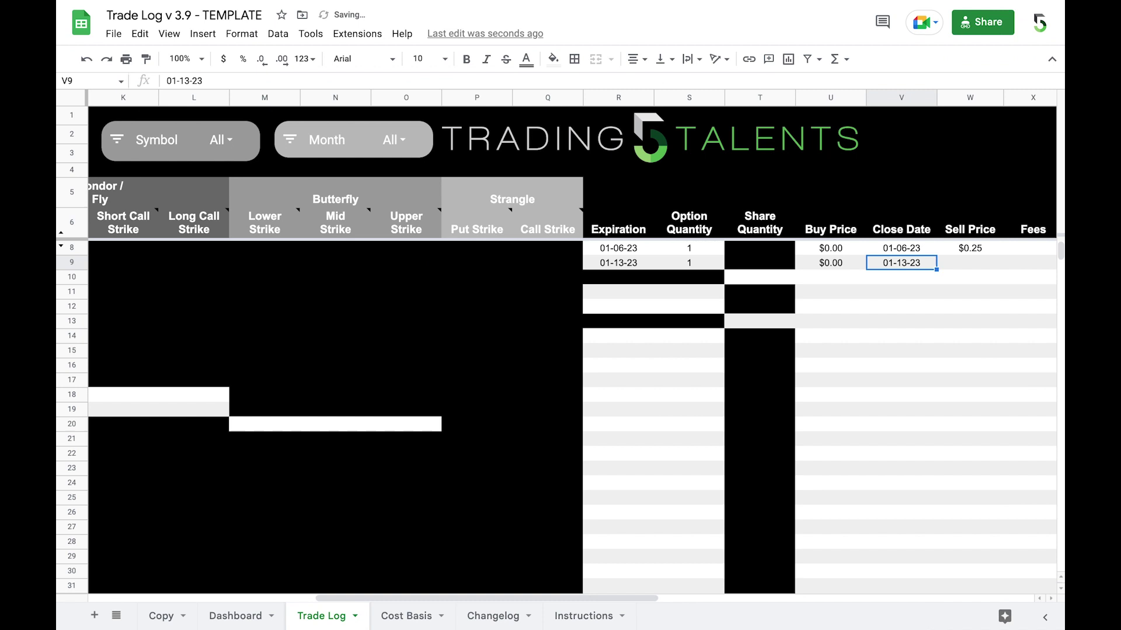
{"action": "key", "text": "Tab"}
{"action": "type", "text": "0.25"}
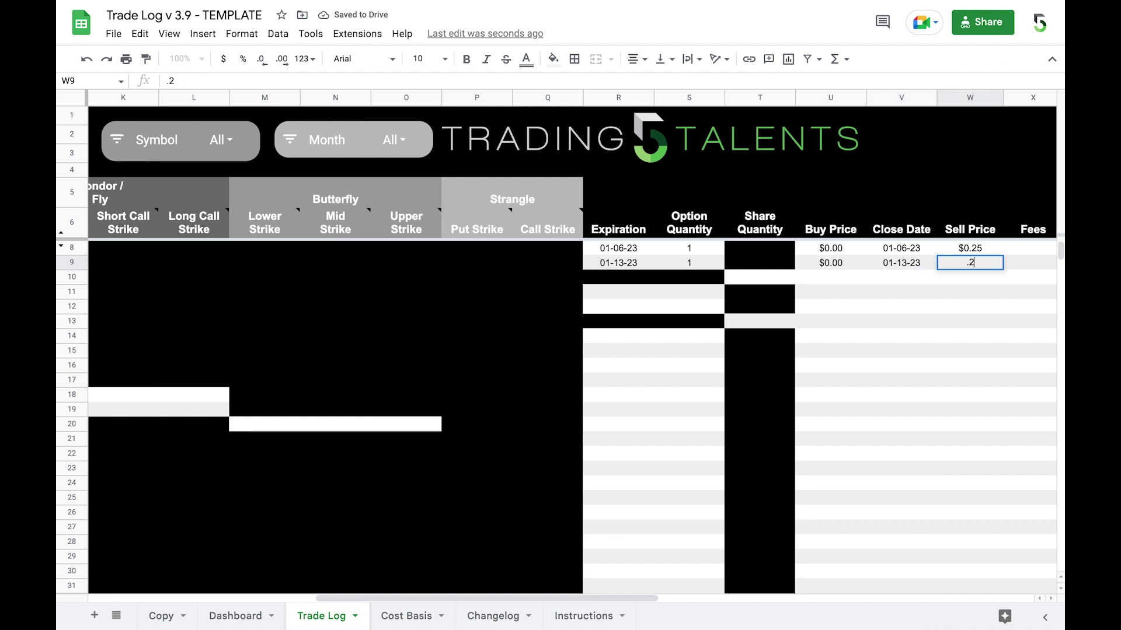
{"action": "key", "text": "Return"}
{"action": "scroll", "coordinate": [840, 261], "scroll_direction": "right", "scroll_amount": 5}
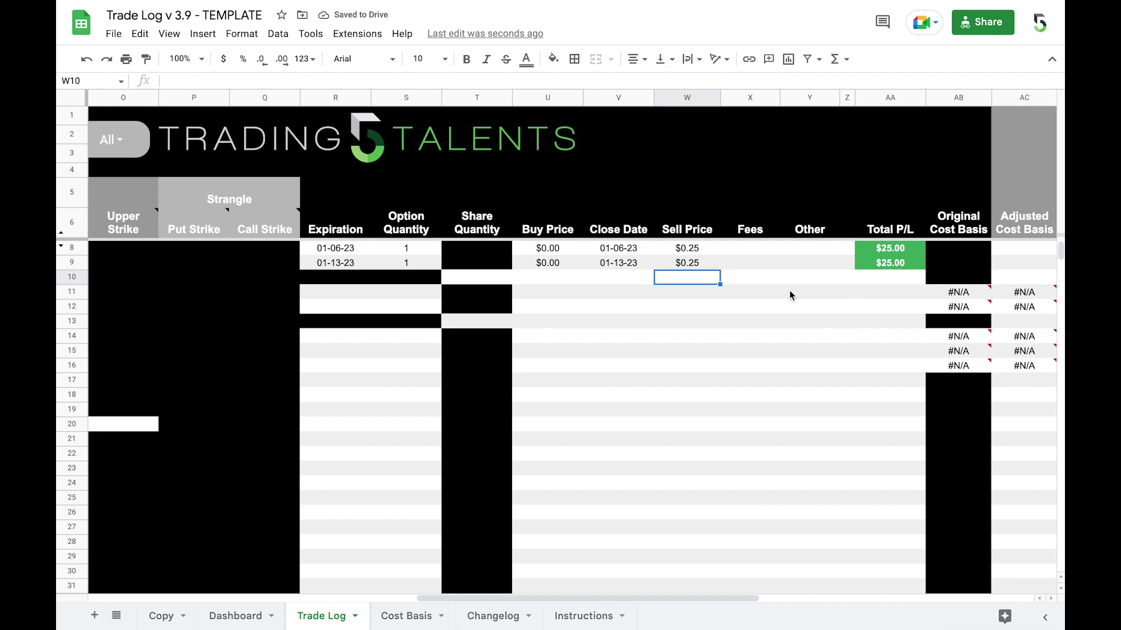
{"action": "scroll", "coordinate": [705, 315], "scroll_direction": "left", "scroll_amount": 10}
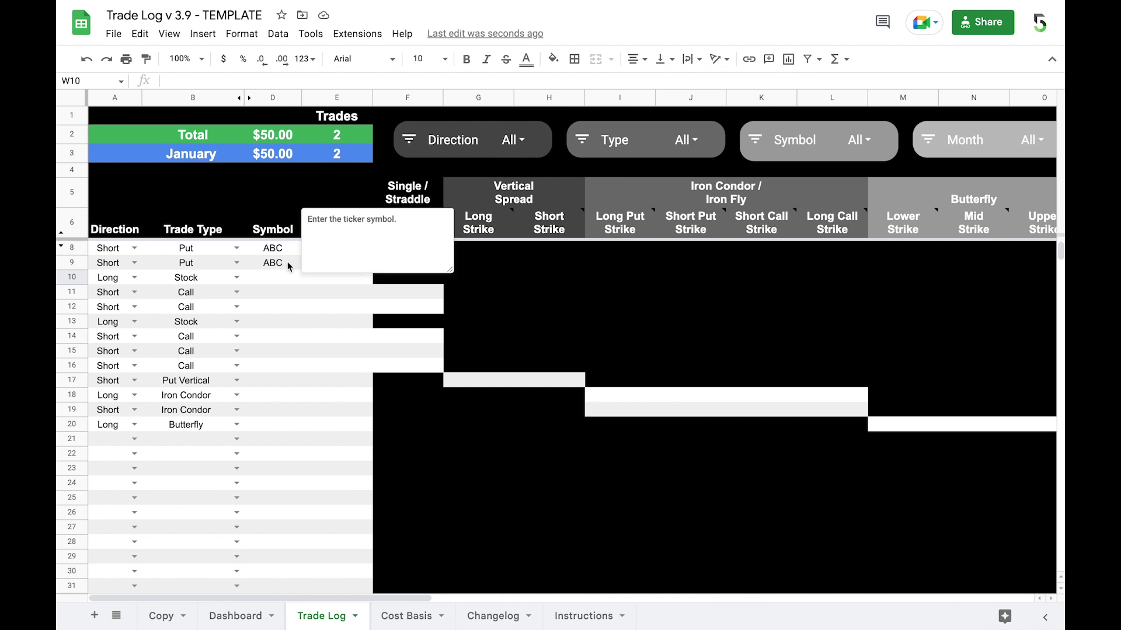
- Start row 10 with symbol ABC and open date 01-13-23
{"action": "left_click", "coordinate": [278, 279]}
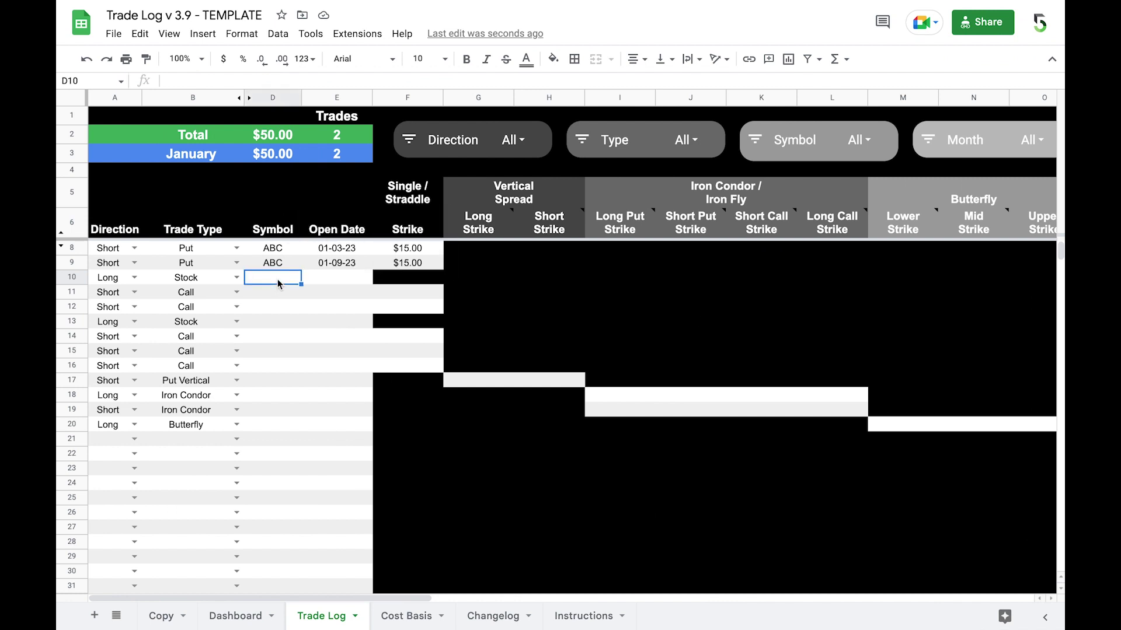
{"action": "type", "text": "ABC"}
{"action": "key", "text": "Tab"}
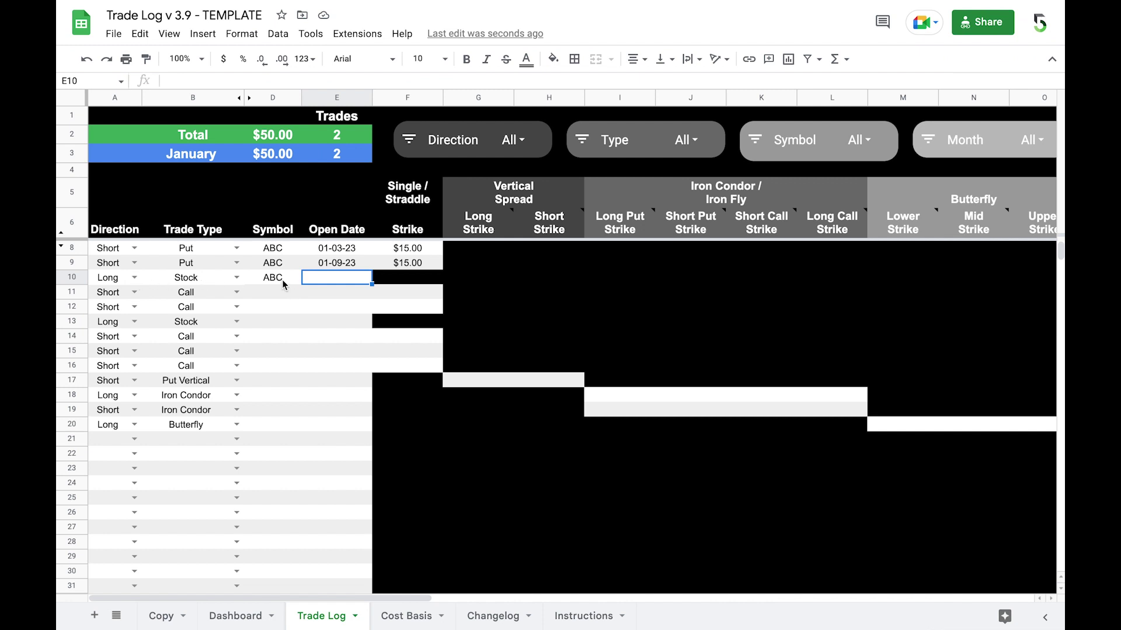
{"action": "double_click", "coordinate": [334, 280]}
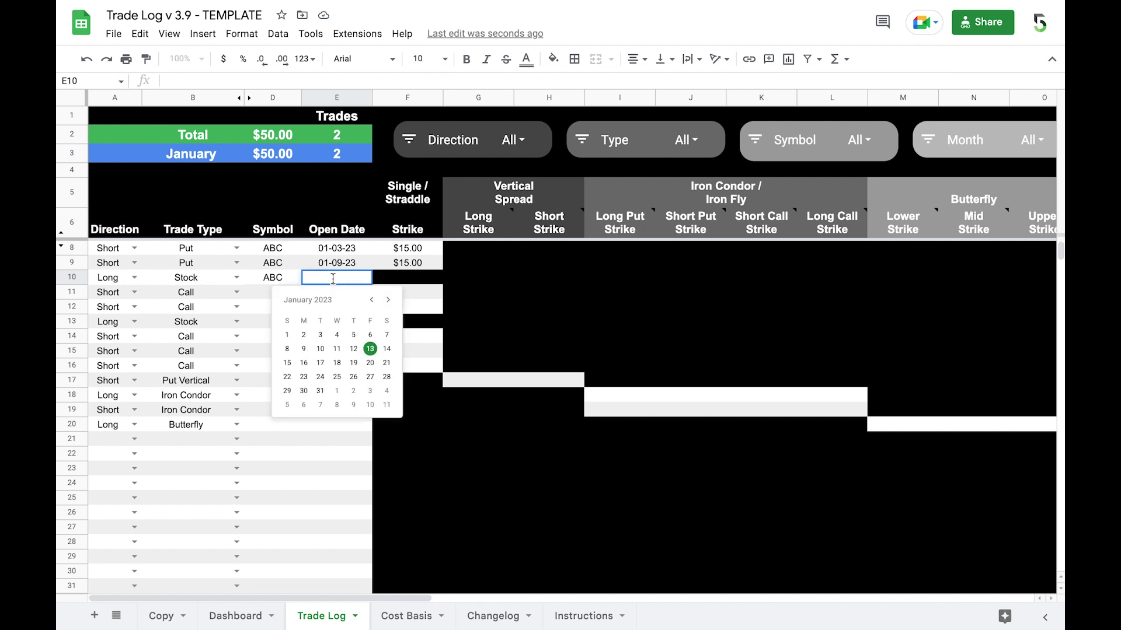
{"action": "left_click", "coordinate": [370, 349]}
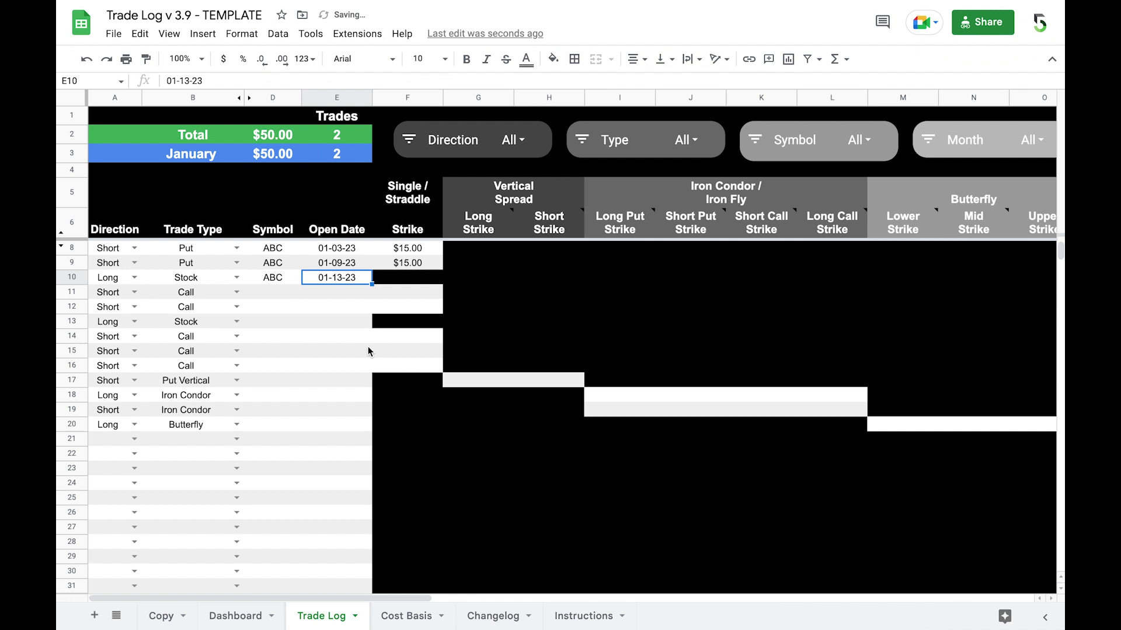
{"action": "left_click", "coordinate": [415, 267]}
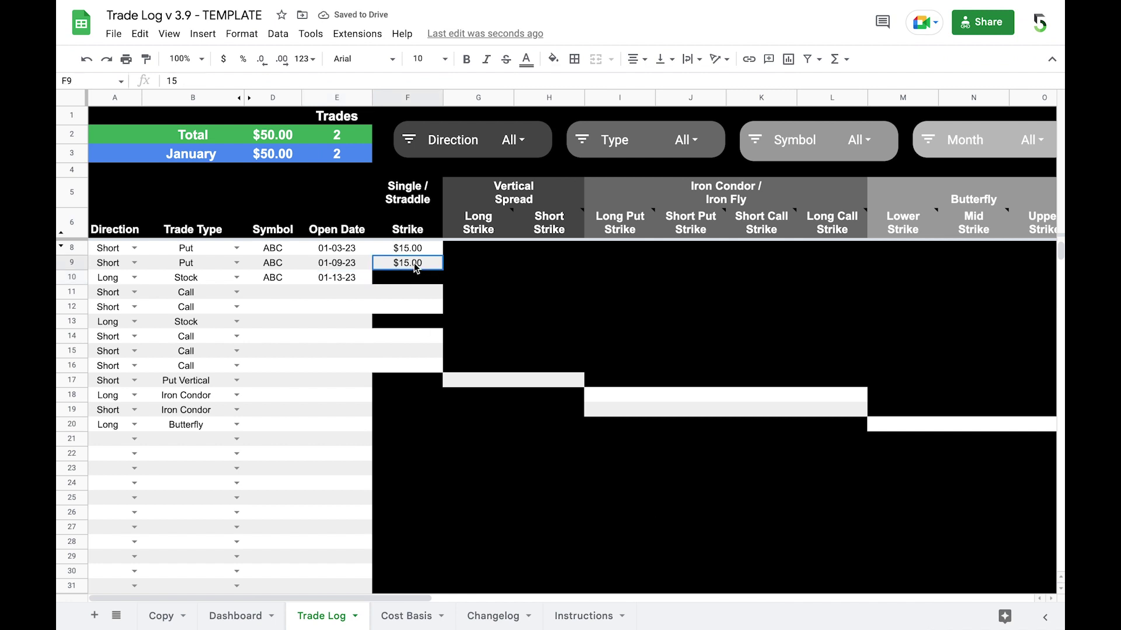
{"action": "scroll", "coordinate": [439, 312], "scroll_direction": "right", "scroll_amount": 10}
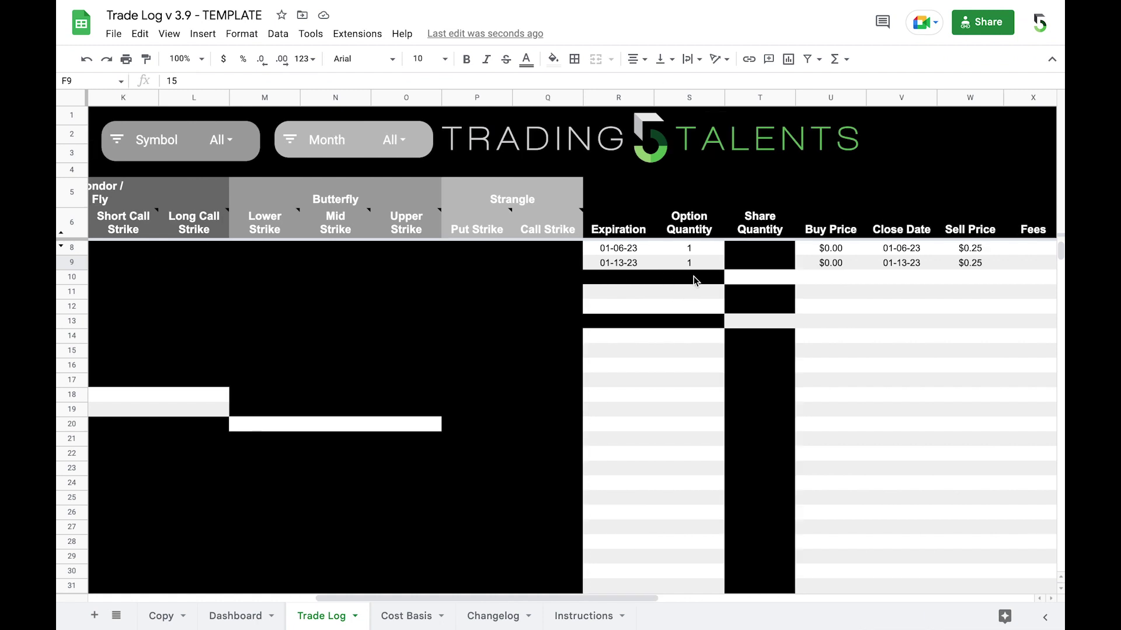
- Enter share quantity 100 and buy price $15.00 for the third trade
{"action": "left_click", "coordinate": [766, 280]}
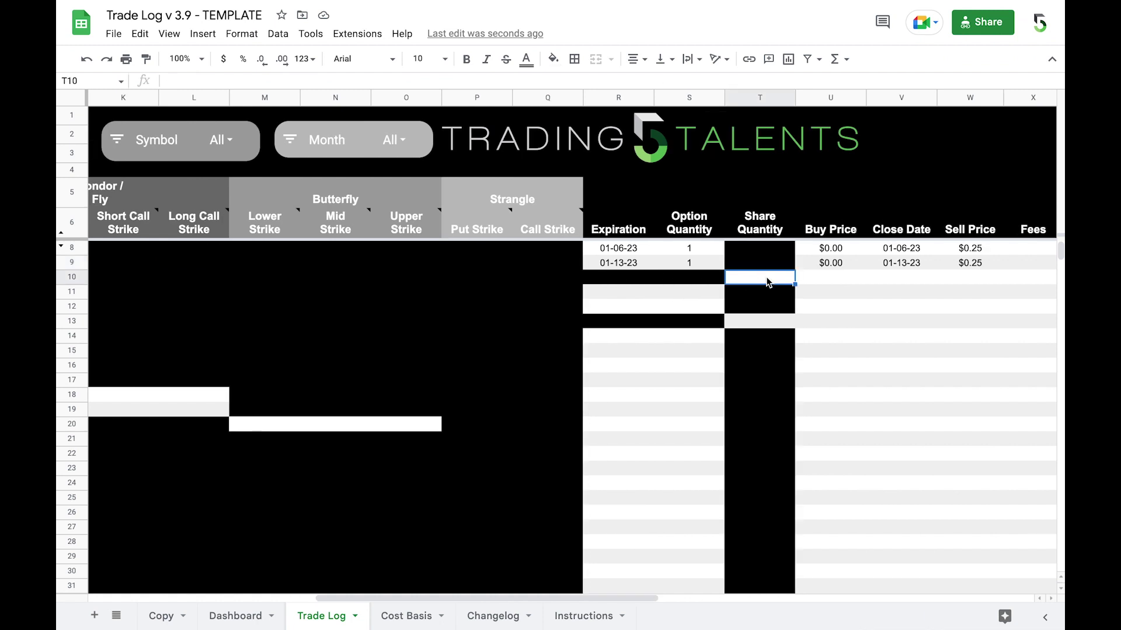
{"action": "type", "text": "100"}
{"action": "key", "text": "Tab"}
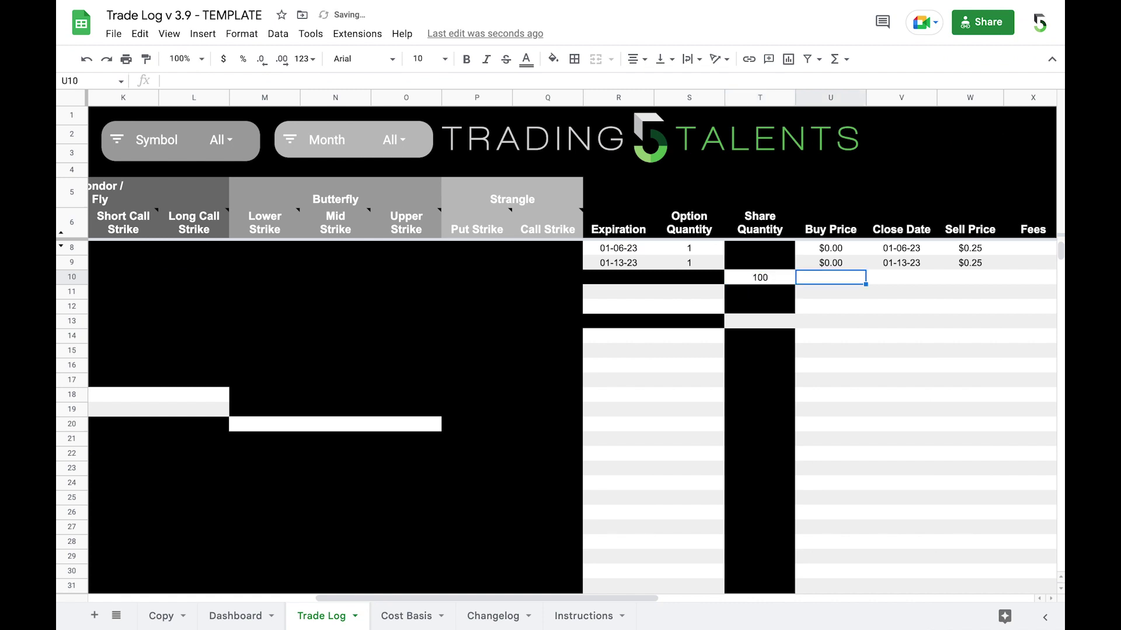
{"action": "type", "text": "1"}
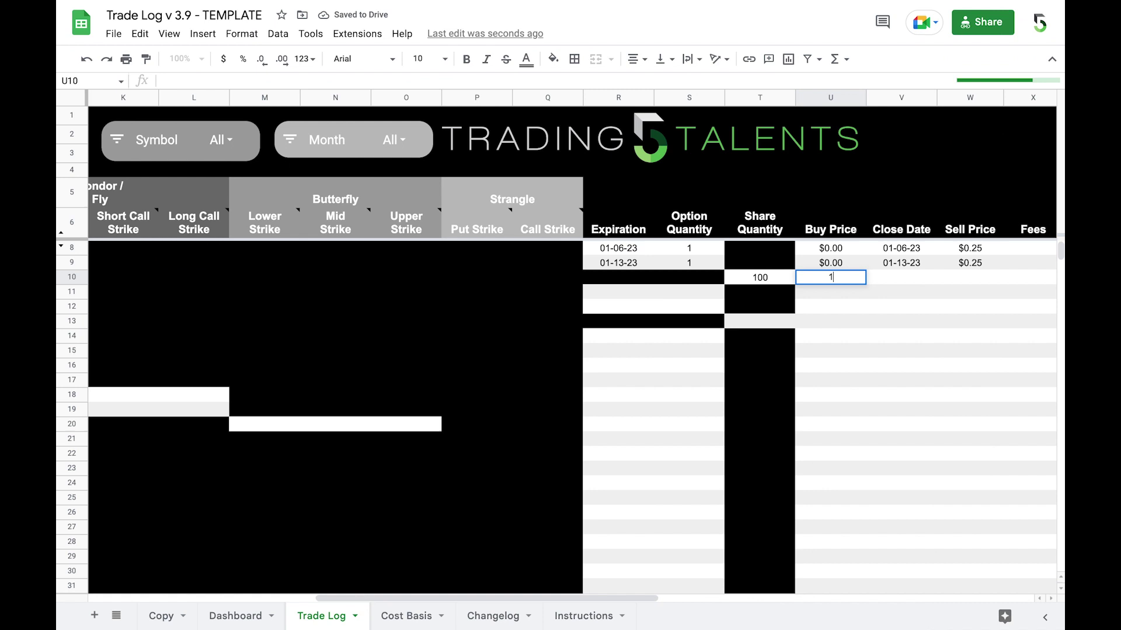
{"action": "type", "text": "5"}
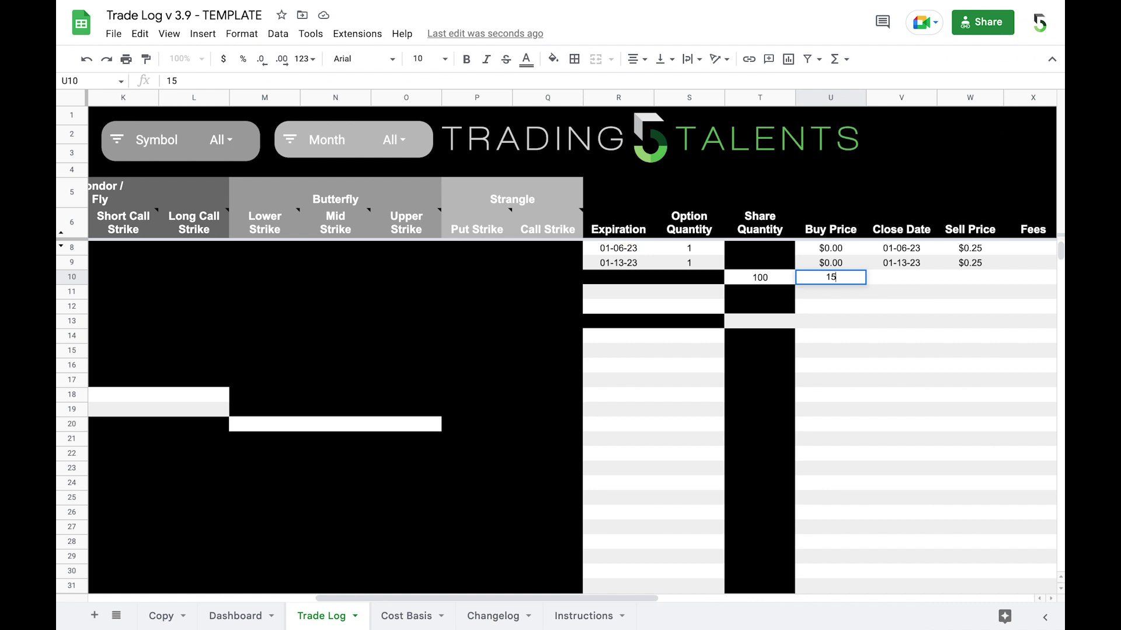
{"action": "key", "text": "Return"}
{"action": "key", "text": "Up"}
{"action": "key", "text": "Right"}
{"action": "key", "text": "Right"}
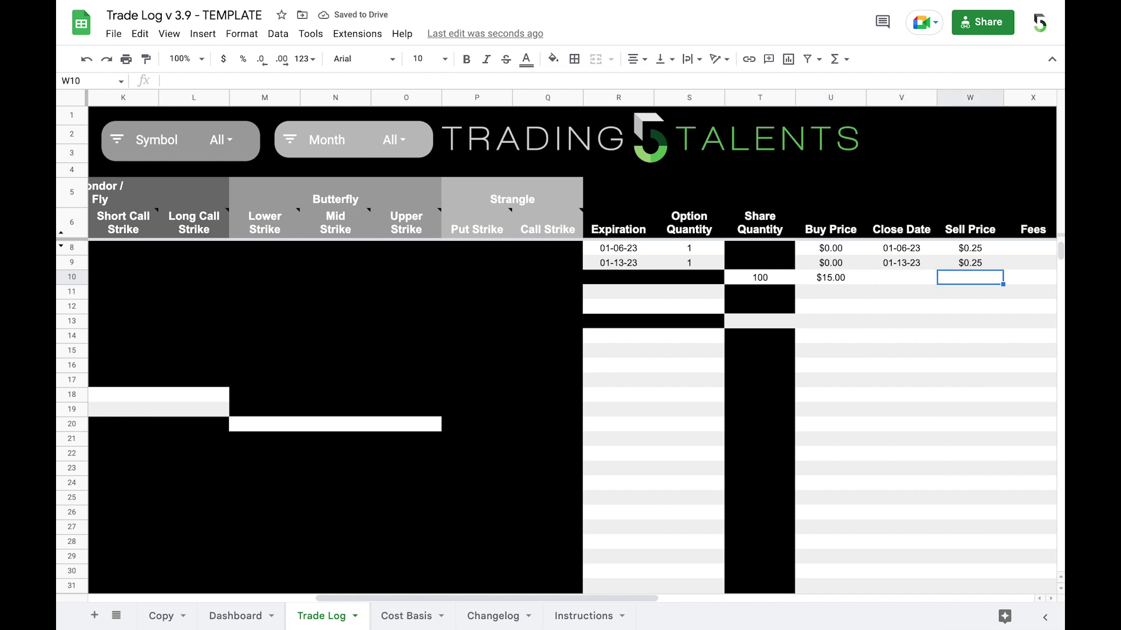
- Check Total P/L, then view Cost Basis: ABC 100 shares, $15.00 original, $14.50 adjusted
{"action": "scroll", "coordinate": [756, 292], "scroll_direction": "right", "scroll_amount": 3}
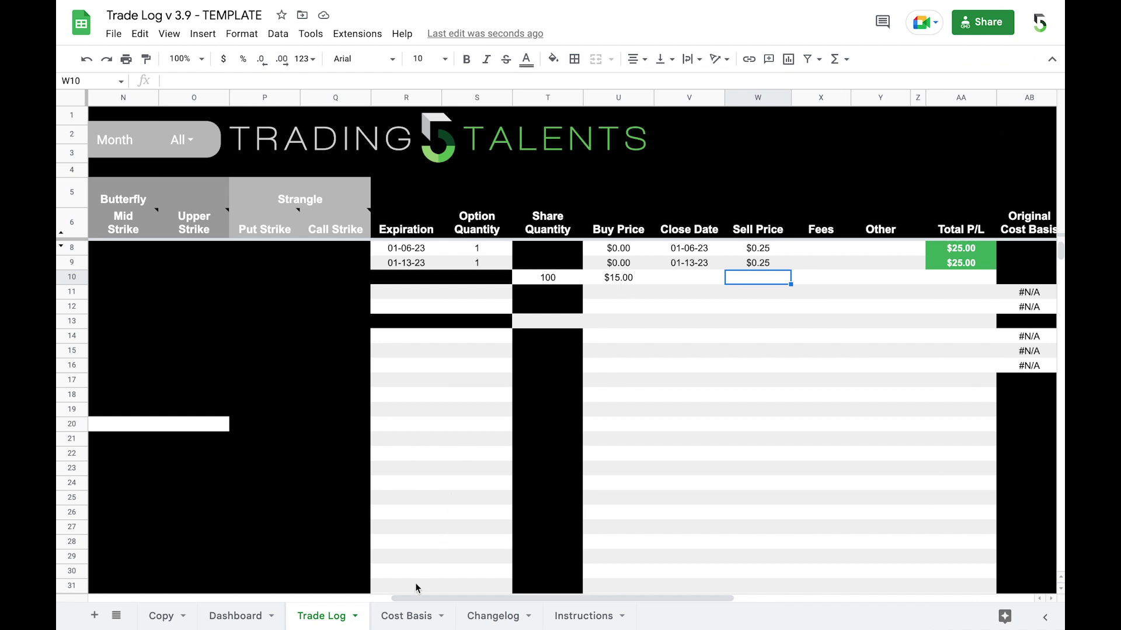
{"action": "left_click", "coordinate": [405, 617]}
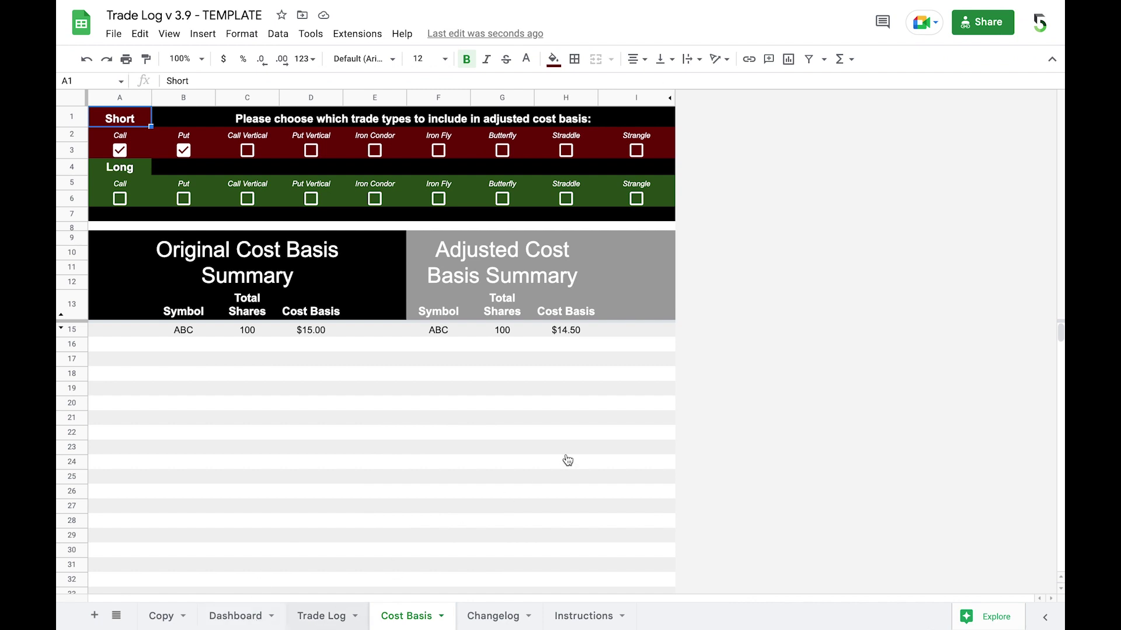
{"action": "key", "text": "ctrl+Page_Up"}
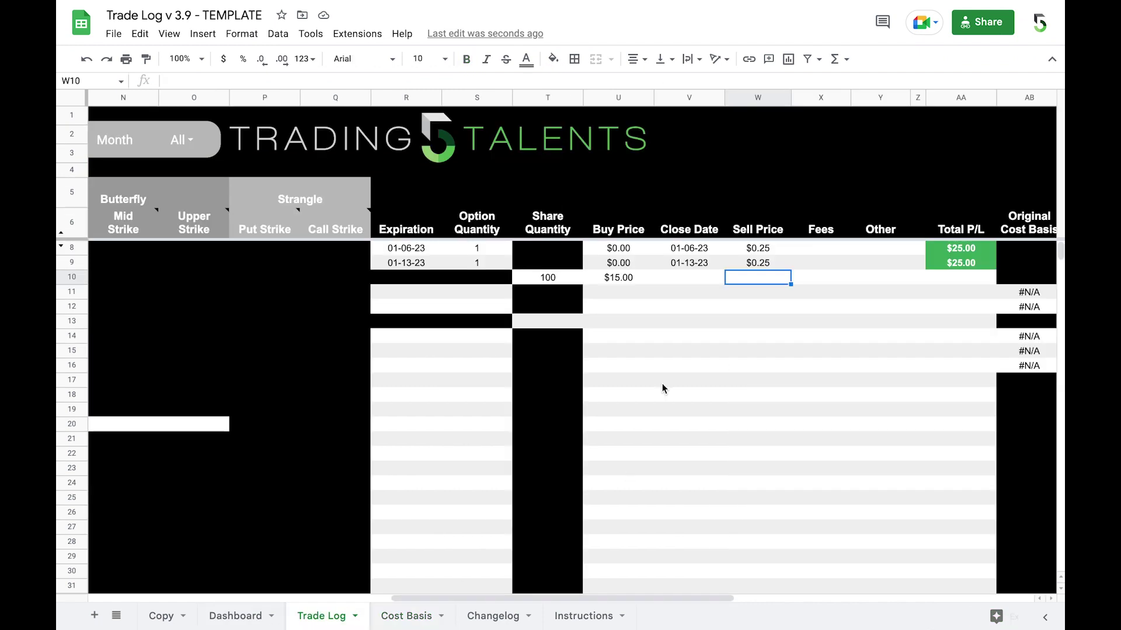
{"action": "left_click", "coordinate": [956, 251]}
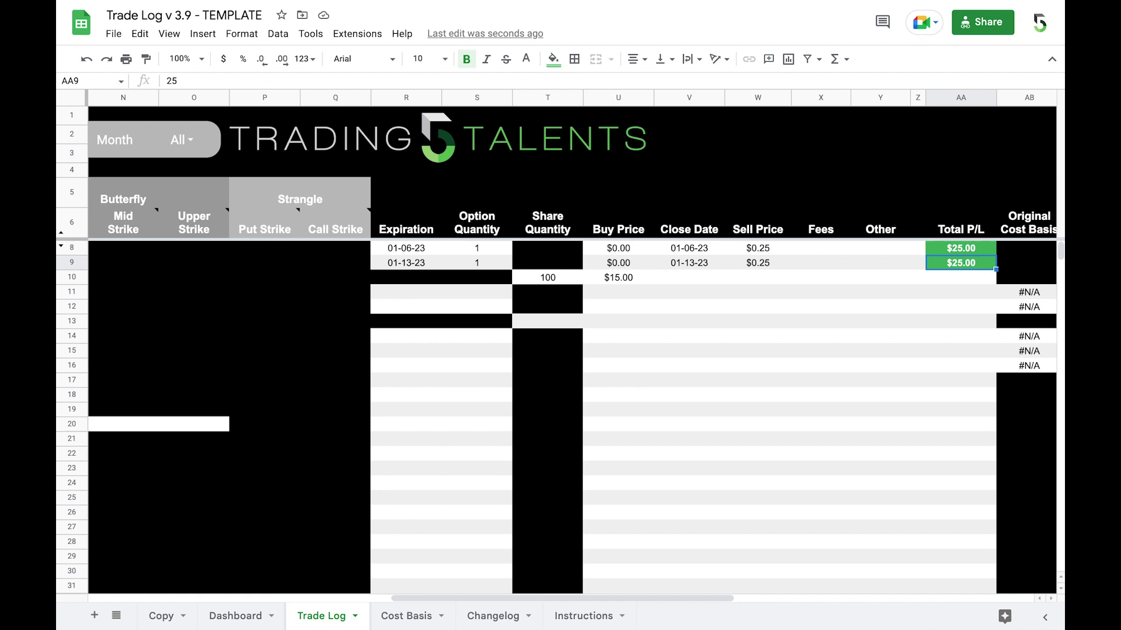
{"action": "left_click", "coordinate": [961, 263]}
{"action": "key", "text": "ctrl+shift+Page_Down"}
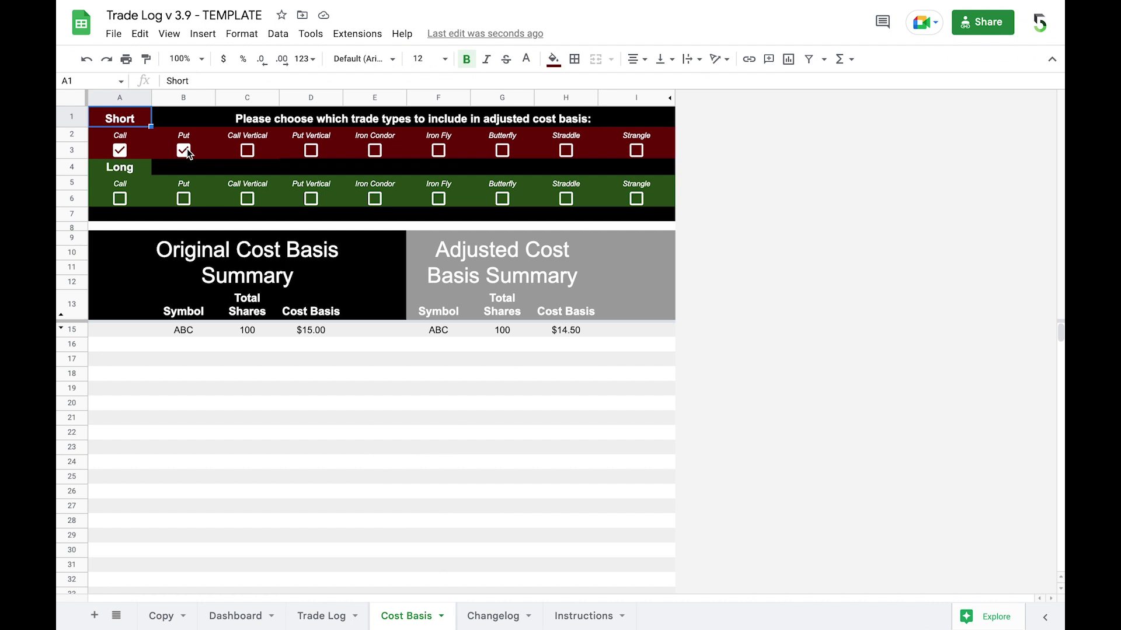
{"action": "left_click", "coordinate": [186, 151]}
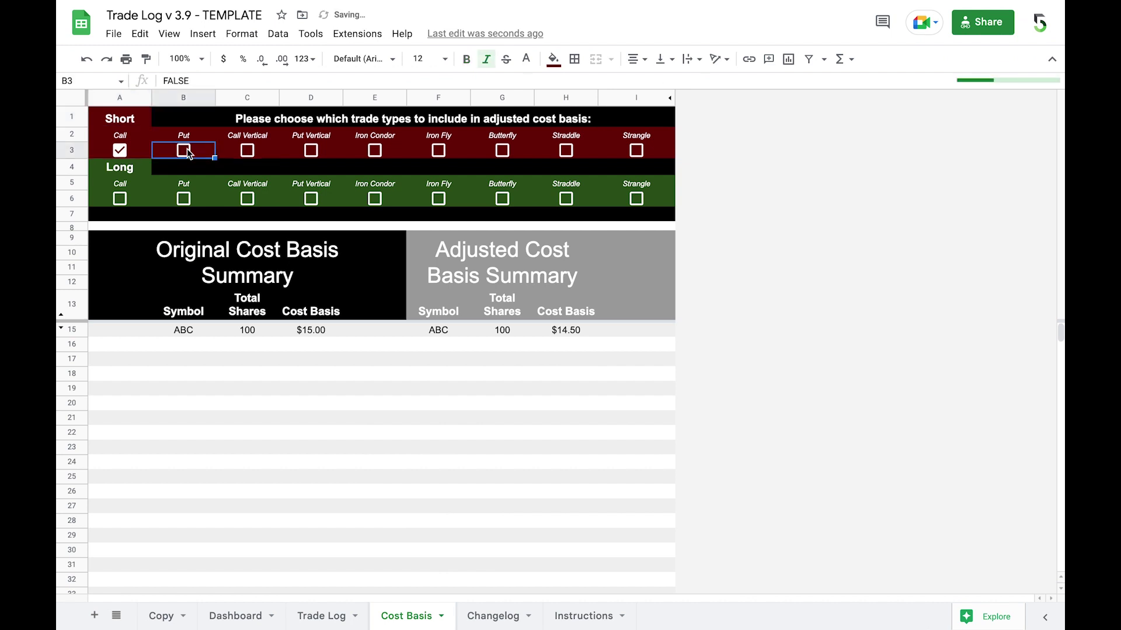
{"action": "left_click", "coordinate": [554, 370]}
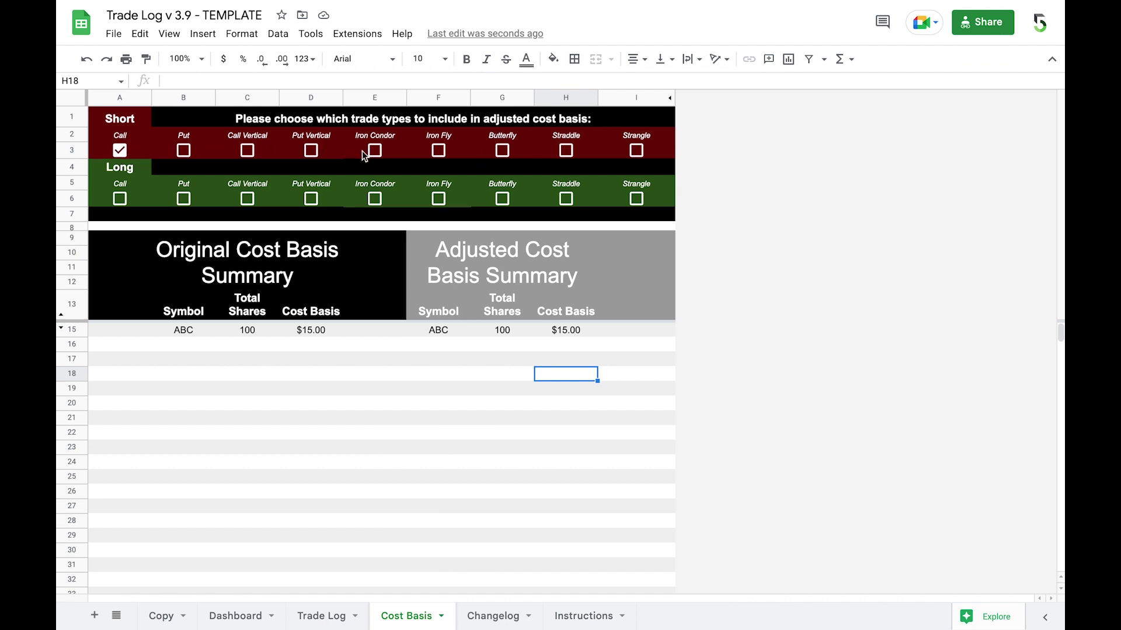
{"action": "left_click", "coordinate": [183, 150]}
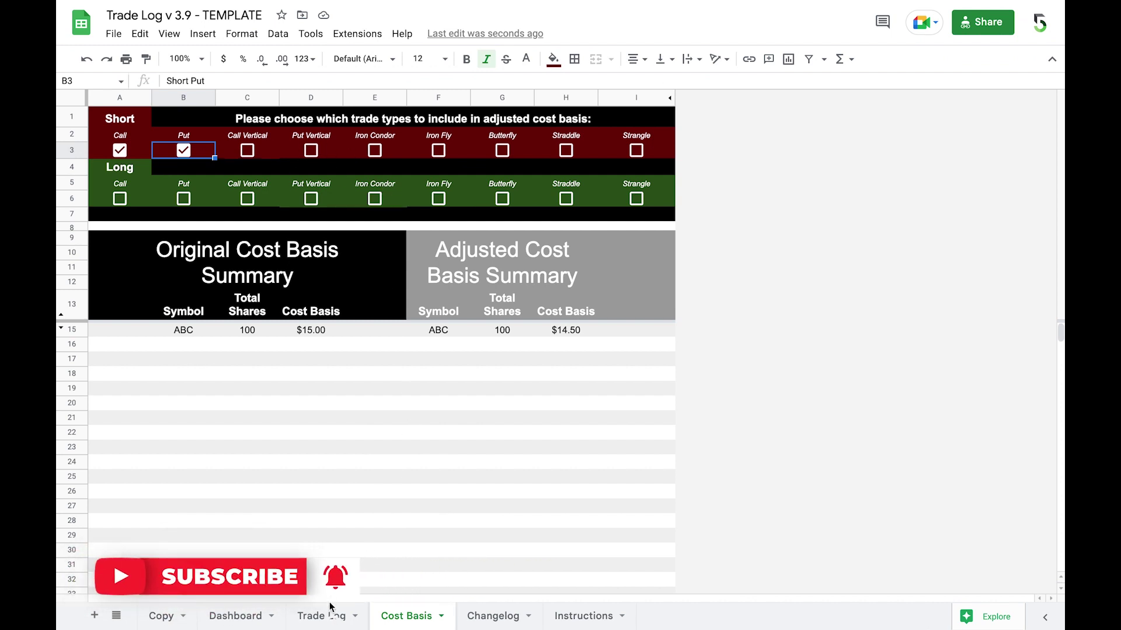
- In Trade Log row 11, enter ABC, open date 01-16-23 and strike $15.00
{"action": "left_click", "coordinate": [323, 618]}
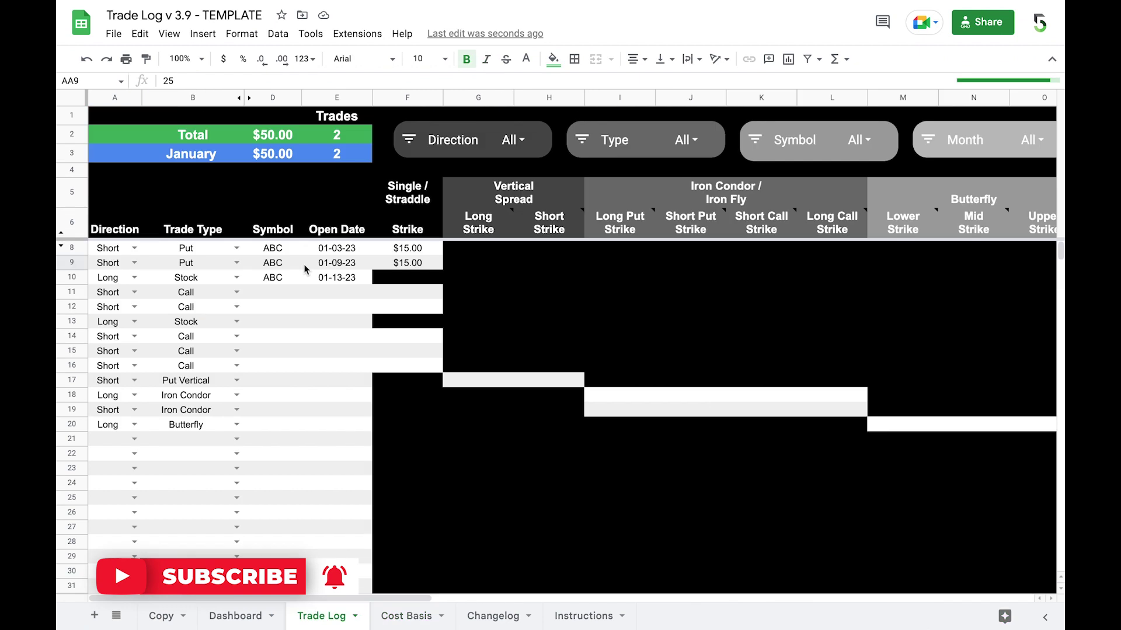
{"action": "left_click", "coordinate": [280, 301]}
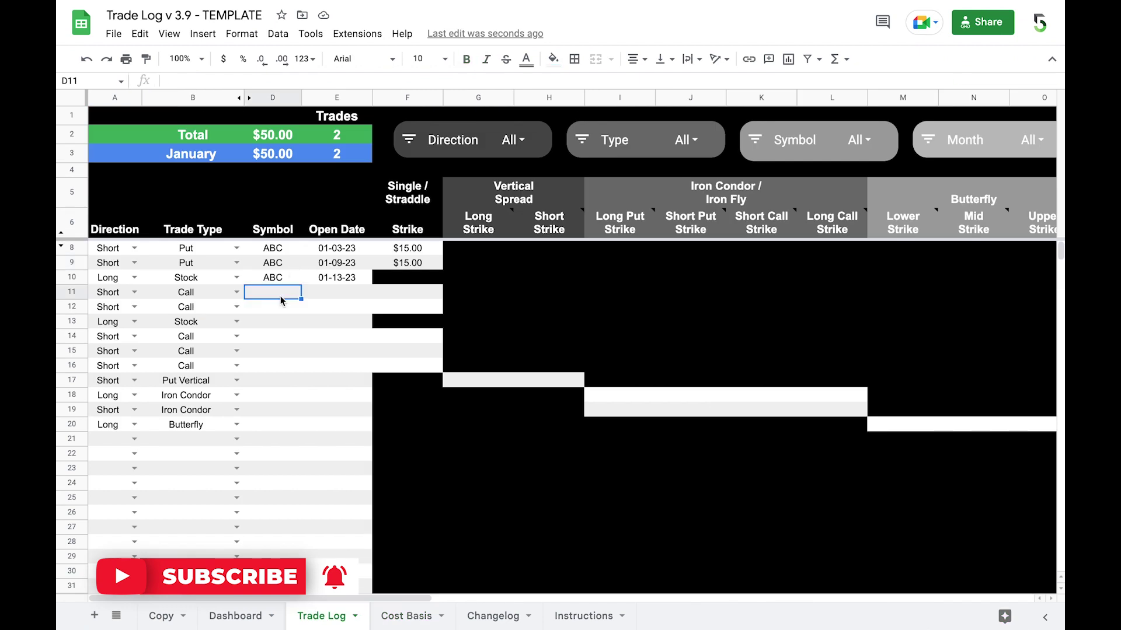
{"action": "type", "text": "ABC"}
{"action": "key", "text": "Tab"}
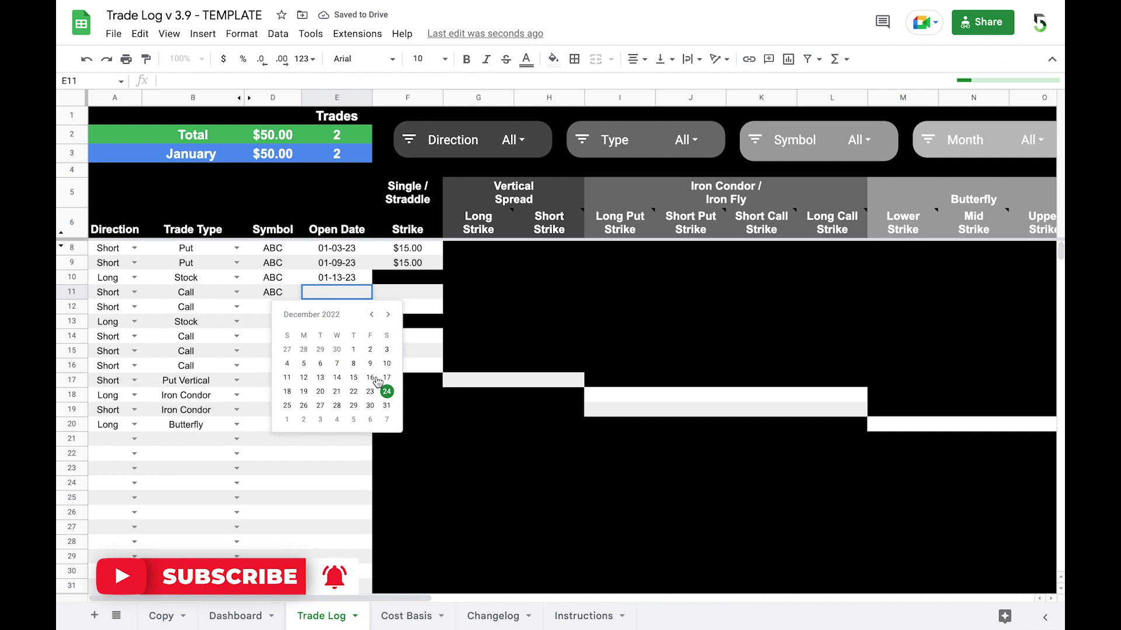
{"action": "left_click", "coordinate": [388, 315]}
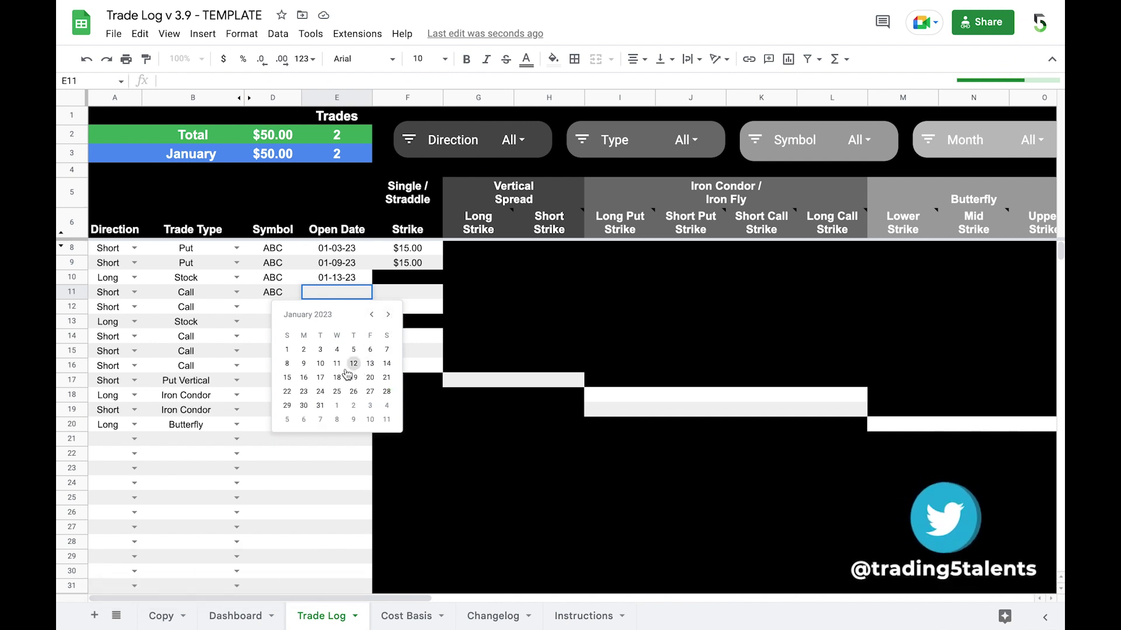
{"action": "left_click", "coordinate": [303, 378]}
{"action": "key", "text": "Tab"}
{"action": "type", "text": "15"}
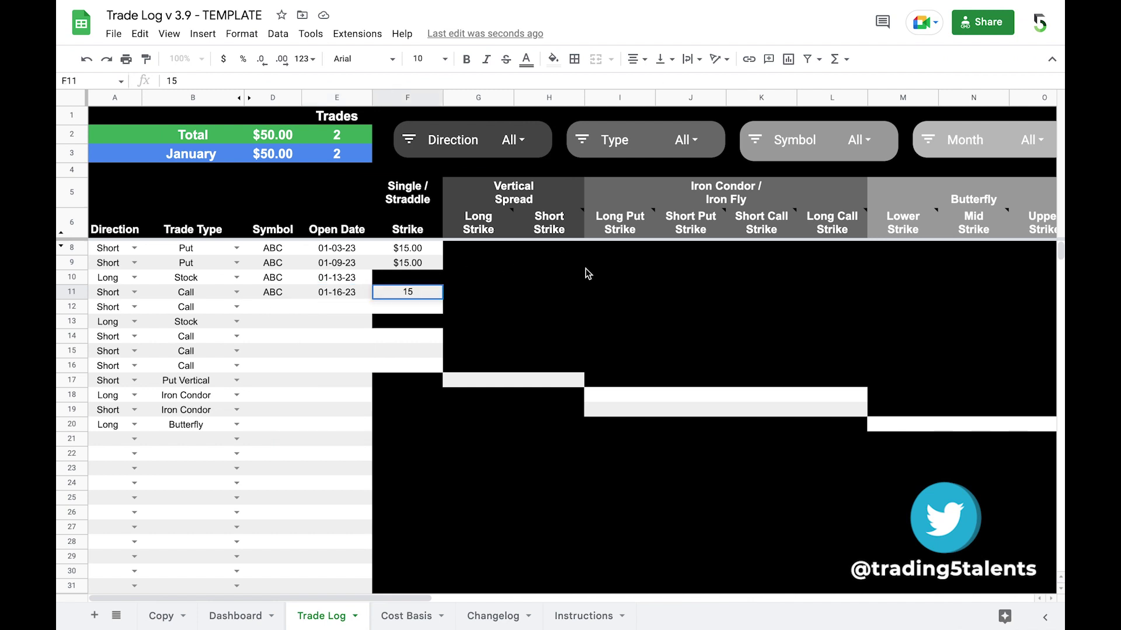
{"action": "scroll", "coordinate": [586, 278], "scroll_direction": "right", "scroll_amount": 6}
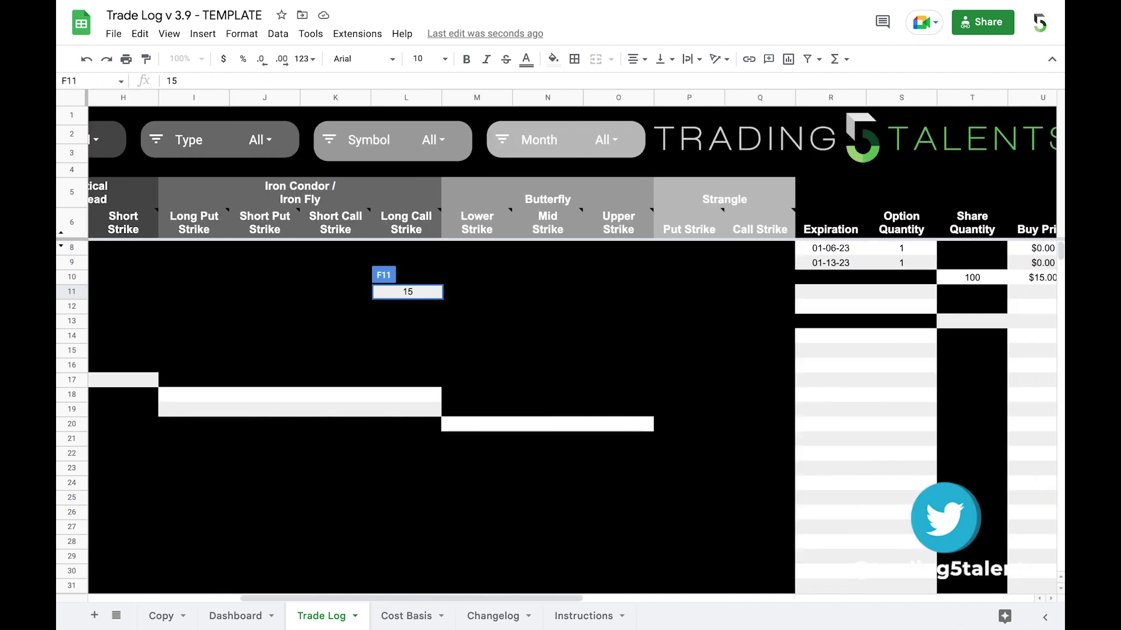
{"action": "key", "text": "Return"}
- Set row 11's expiration to 01-20-23 and option quantity to 1
{"action": "scroll", "coordinate": [769, 284], "scroll_direction": "right", "scroll_amount": 1}
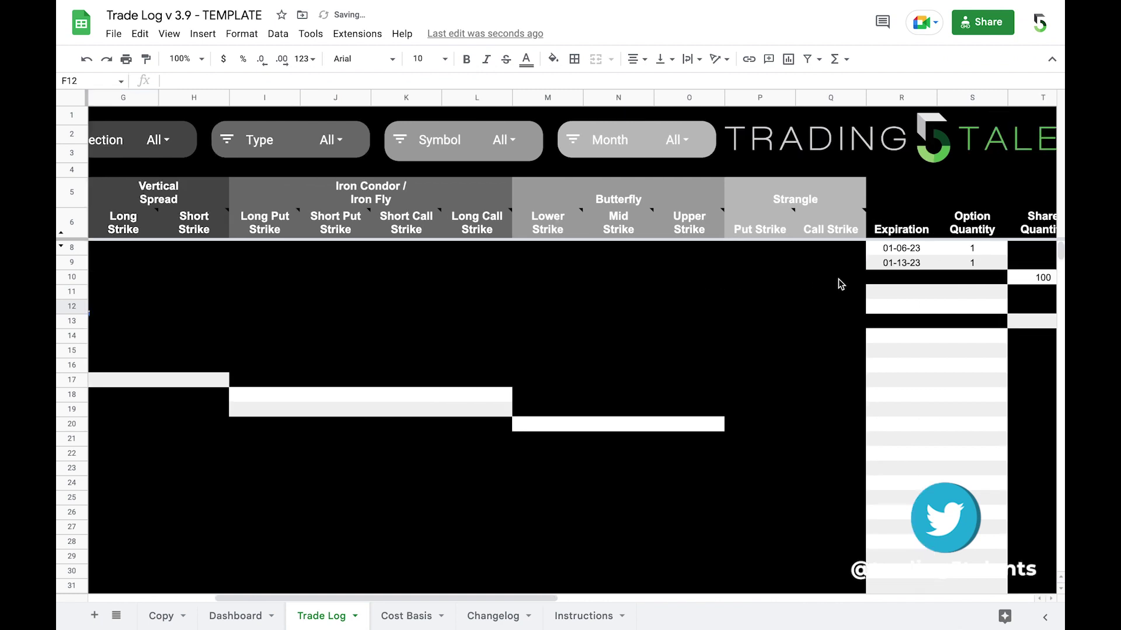
{"action": "double_click", "coordinate": [879, 290]}
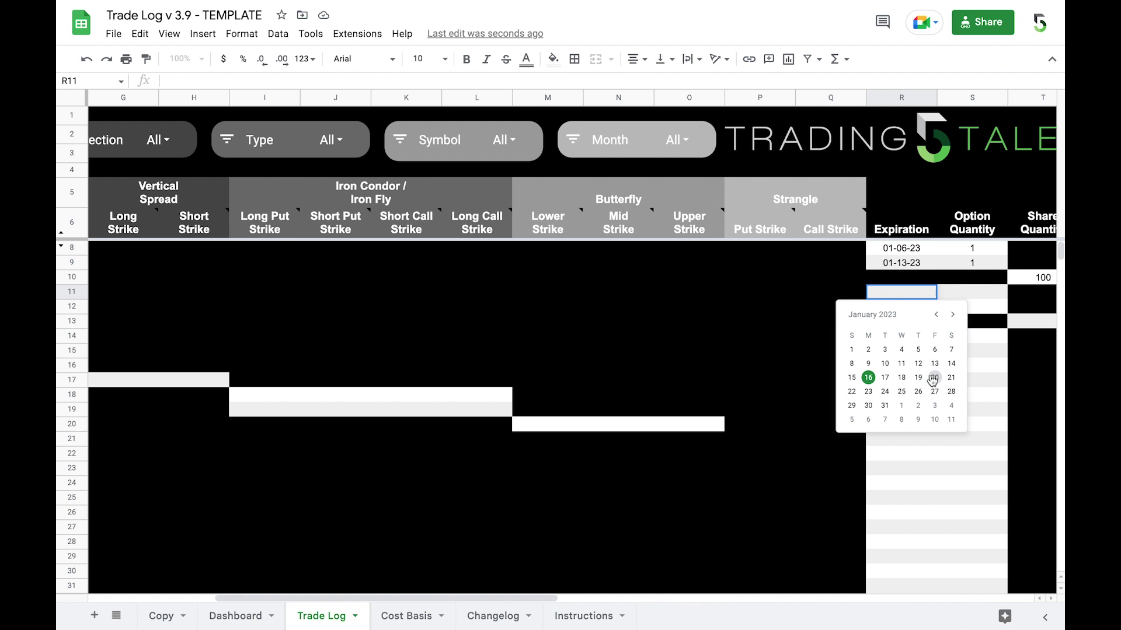
{"action": "left_click", "coordinate": [935, 378]}
{"action": "left_click", "coordinate": [972, 295]}
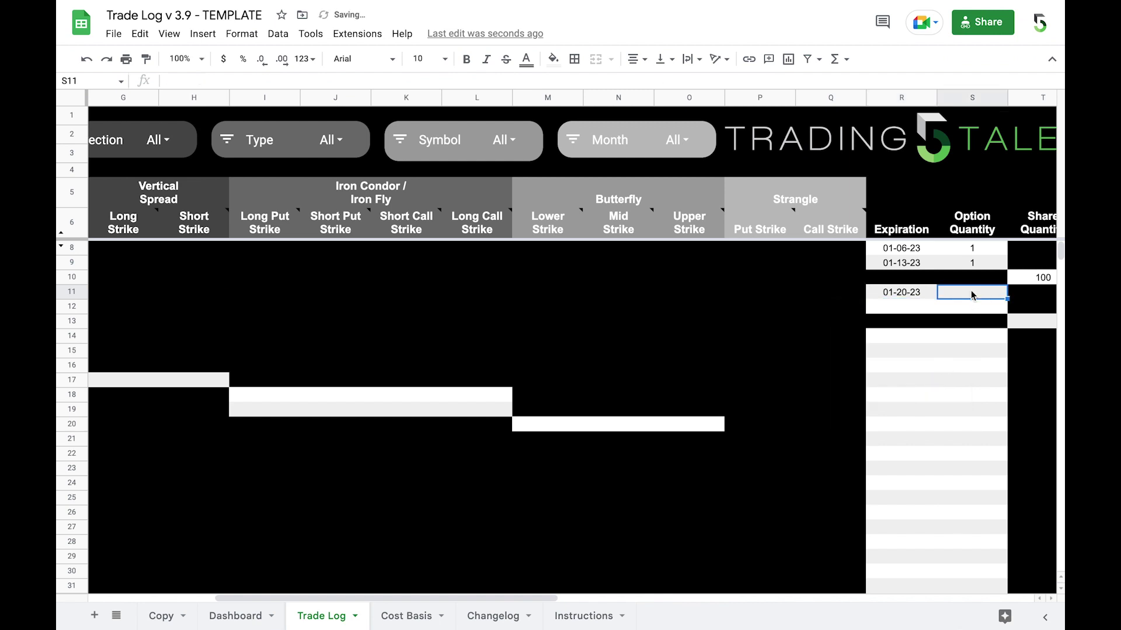
{"action": "type", "text": "1"}
{"action": "key", "text": "Tab"}
{"action": "scroll", "coordinate": [915, 361], "scroll_direction": "right", "scroll_amount": 3}
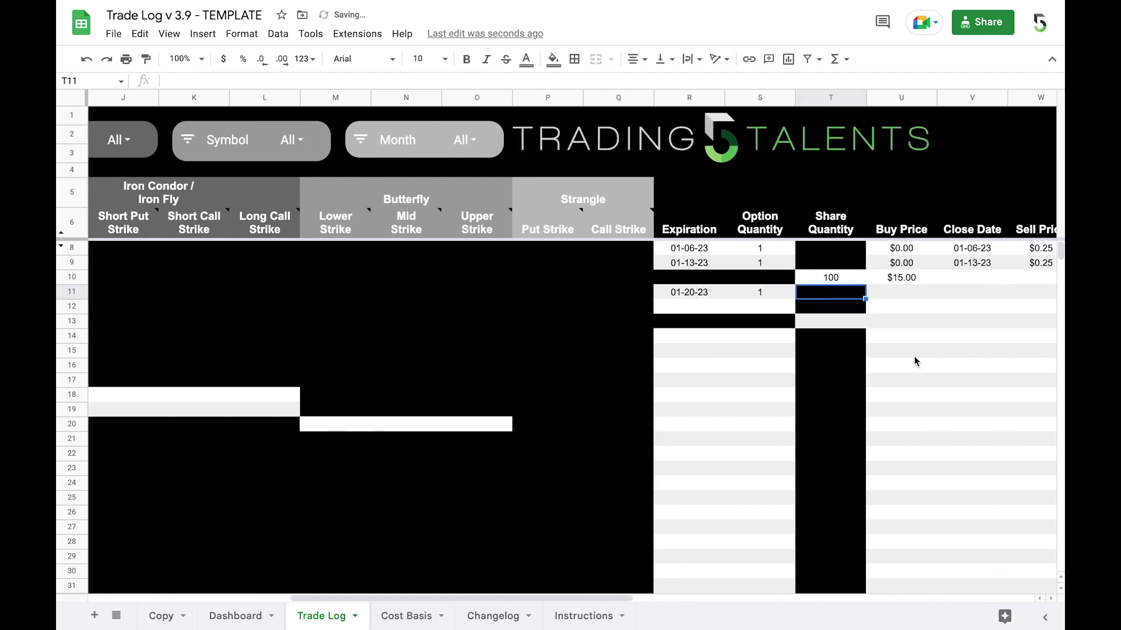
{"action": "scroll", "coordinate": [833, 298], "scroll_direction": "right", "scroll_amount": 1}
- Set row 11's close date to 01-20-23 and buy price to $0.00
{"action": "left_click", "coordinate": [828, 290]}
{"action": "double_click", "coordinate": [829, 290]}
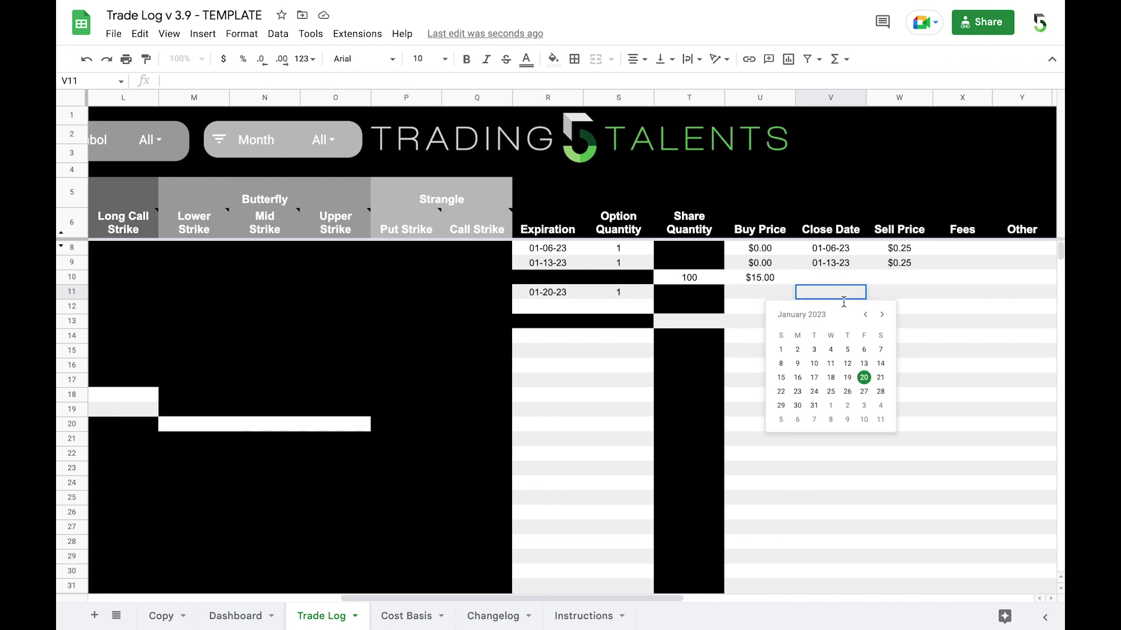
{"action": "left_click", "coordinate": [864, 377]}
{"action": "left_click", "coordinate": [772, 294]}
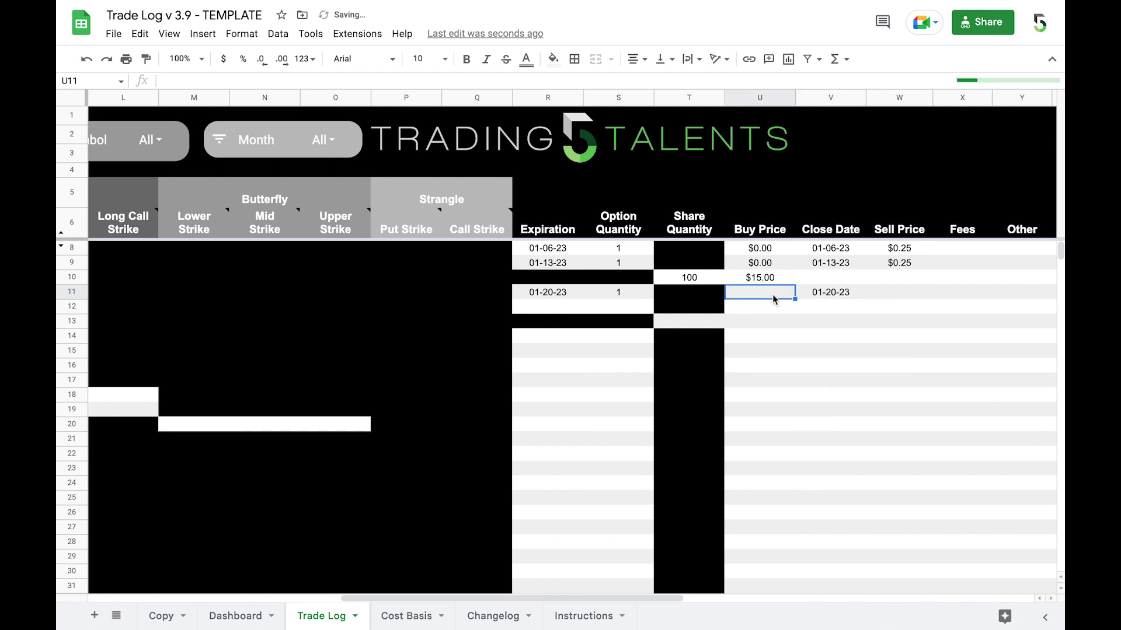
{"action": "type", "text": "0"}
{"action": "key", "text": "Tab"}
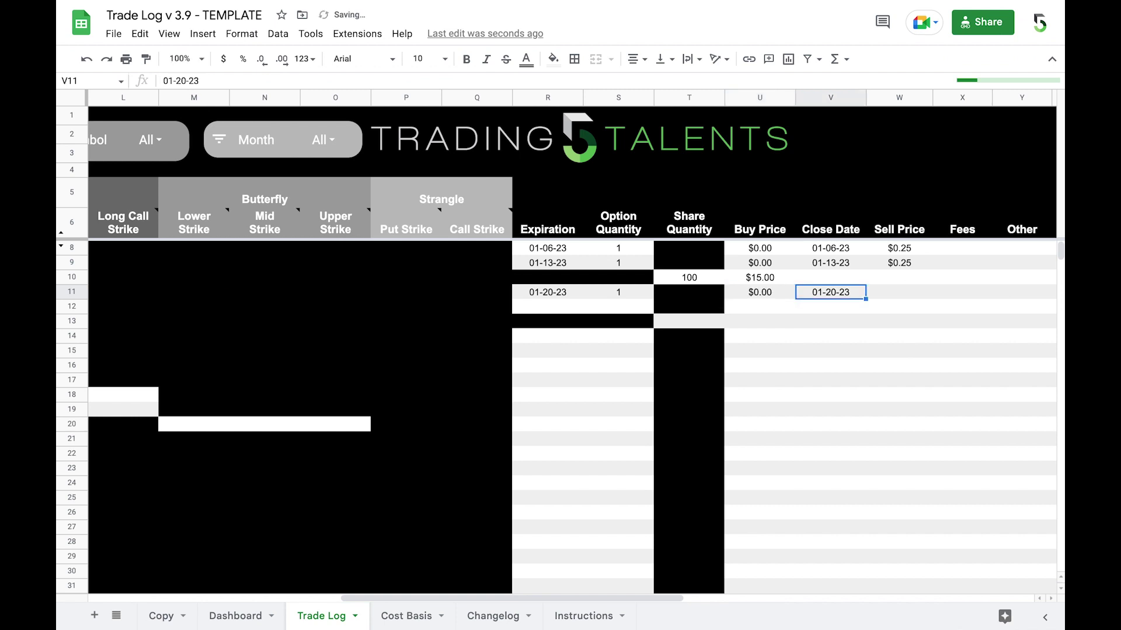
- Enter a $0.25 sell price for row 11 and move across toward Total P/L
{"action": "left_click", "coordinate": [962, 292]}
{"action": "left_click", "coordinate": [899, 291]}
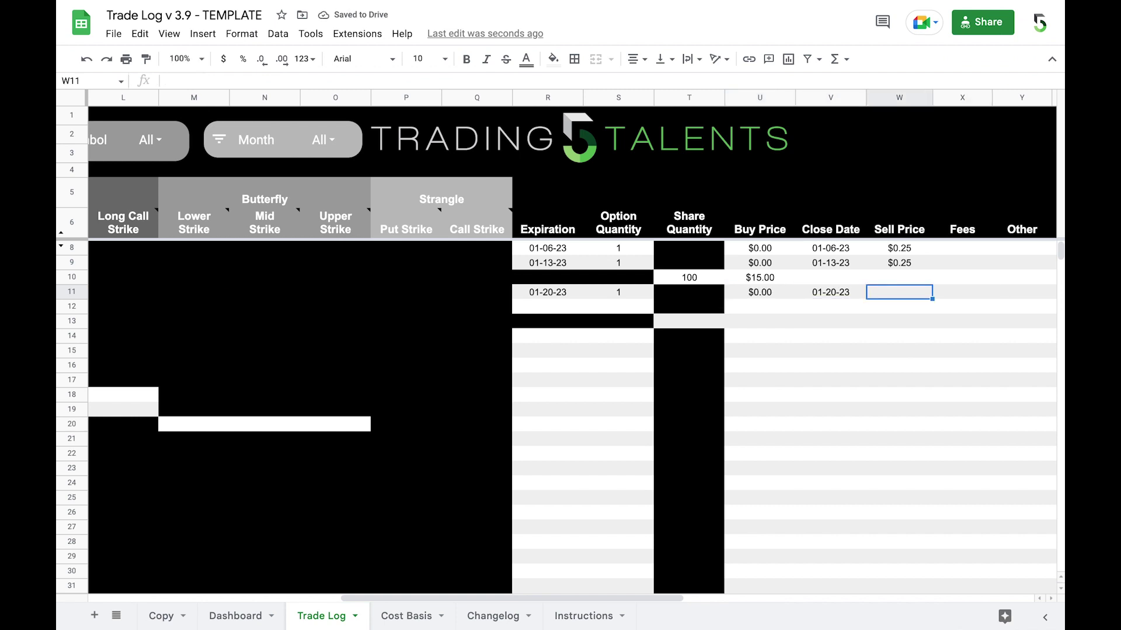
{"action": "type", "text": ".25"}
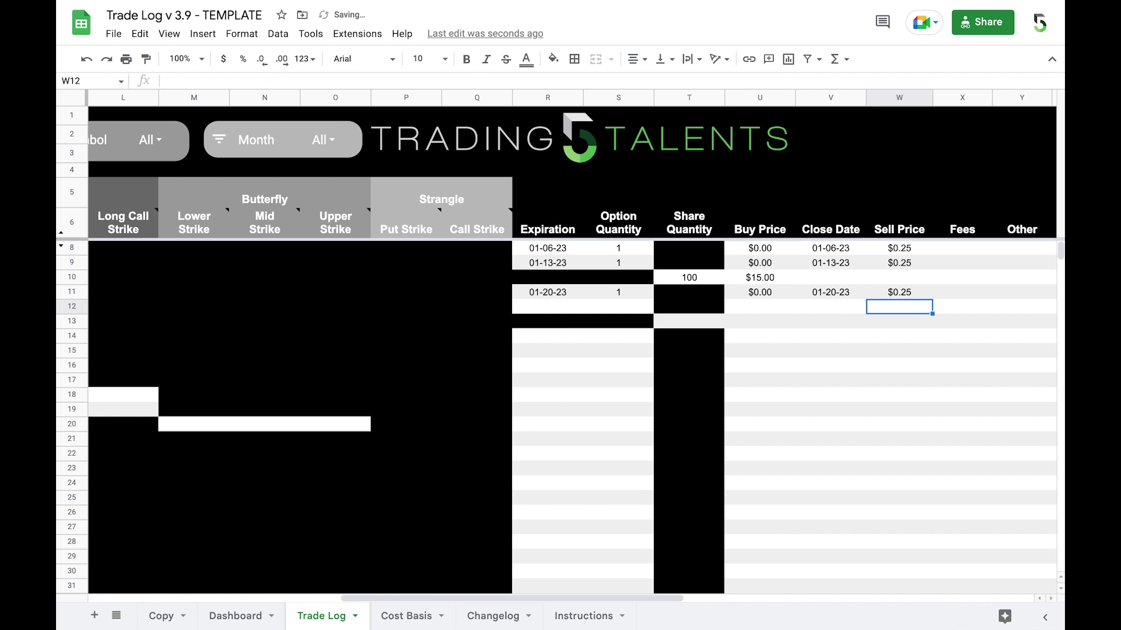
{"action": "key", "text": "Up"}
{"action": "key", "text": "Right"}
{"action": "key", "text": "Right"}
{"action": "key", "text": "Right"}
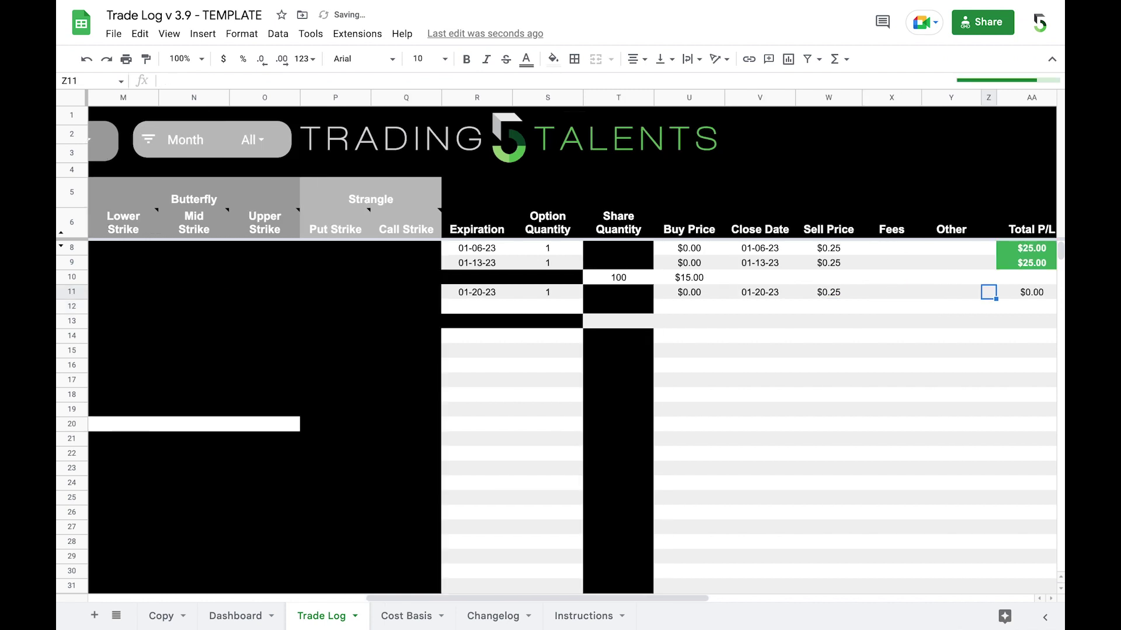
{"action": "key", "text": "Right"}
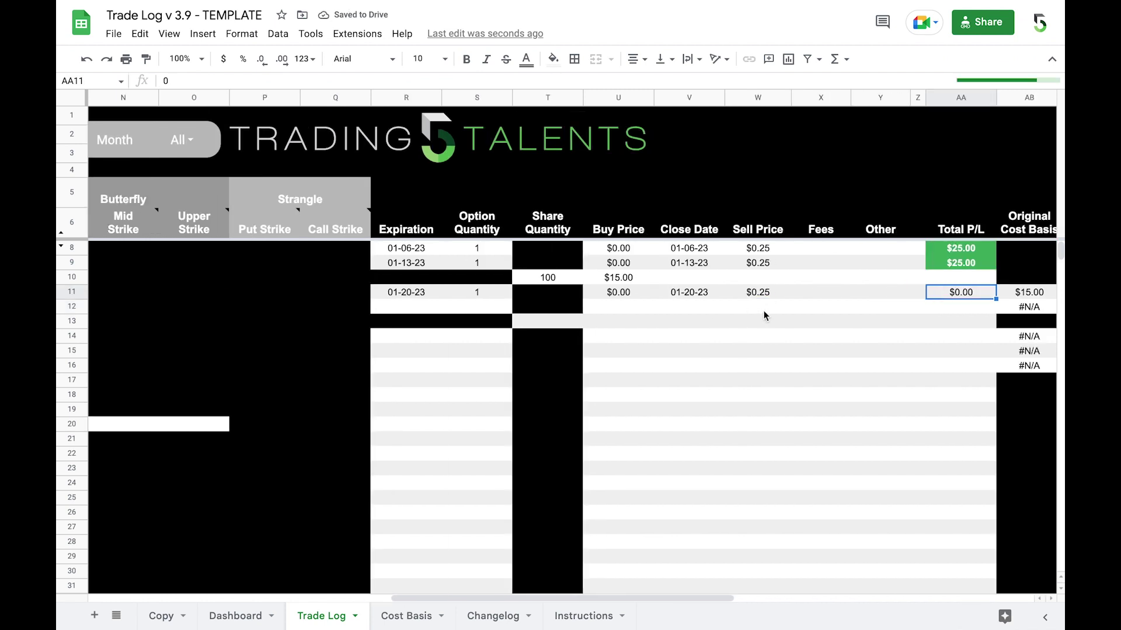
- View the Cost Basis sheet showing ABC's adjusted basis of $14.25 versus $15.00 original
{"action": "left_click", "coordinate": [411, 616]}
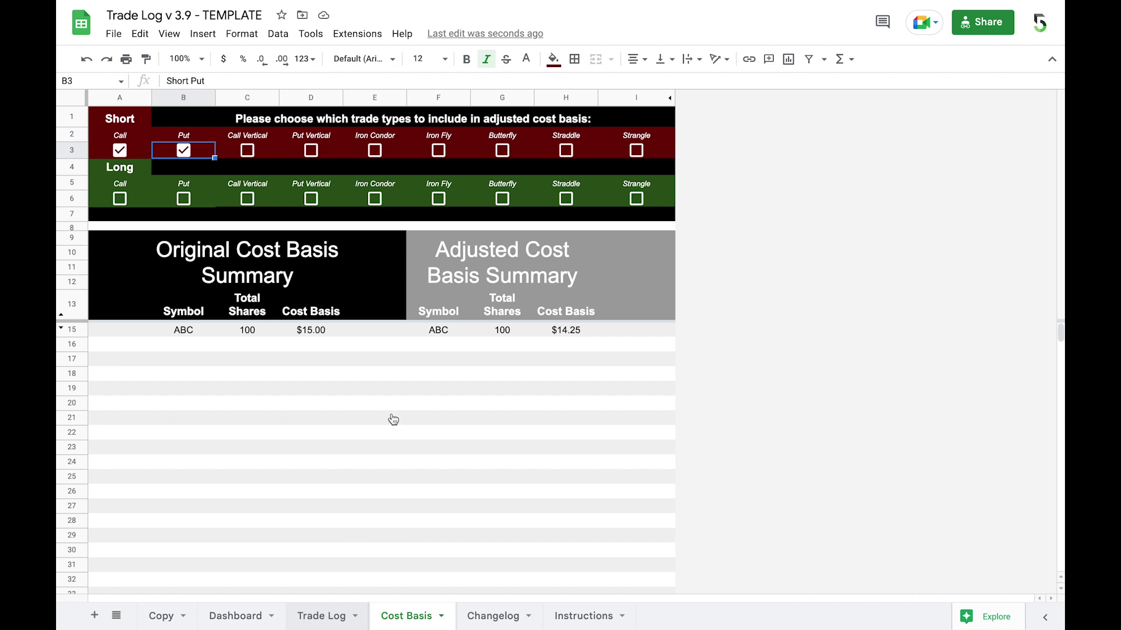
- Back in Trade Log row 12, enter ABC, open date 01-23-23 and strike $15.00
{"action": "key", "text": "ctrl+shift+Page_Up"}
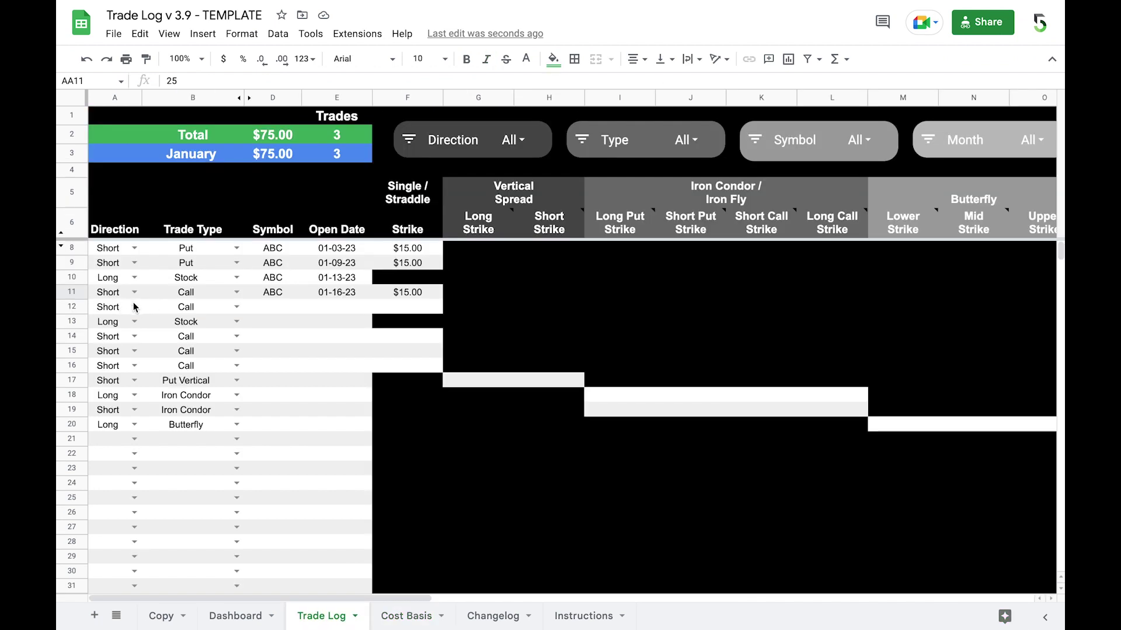
{"action": "left_click", "coordinate": [279, 311]}
{"action": "type", "text": "ABC"}
{"action": "key", "text": "Tab"}
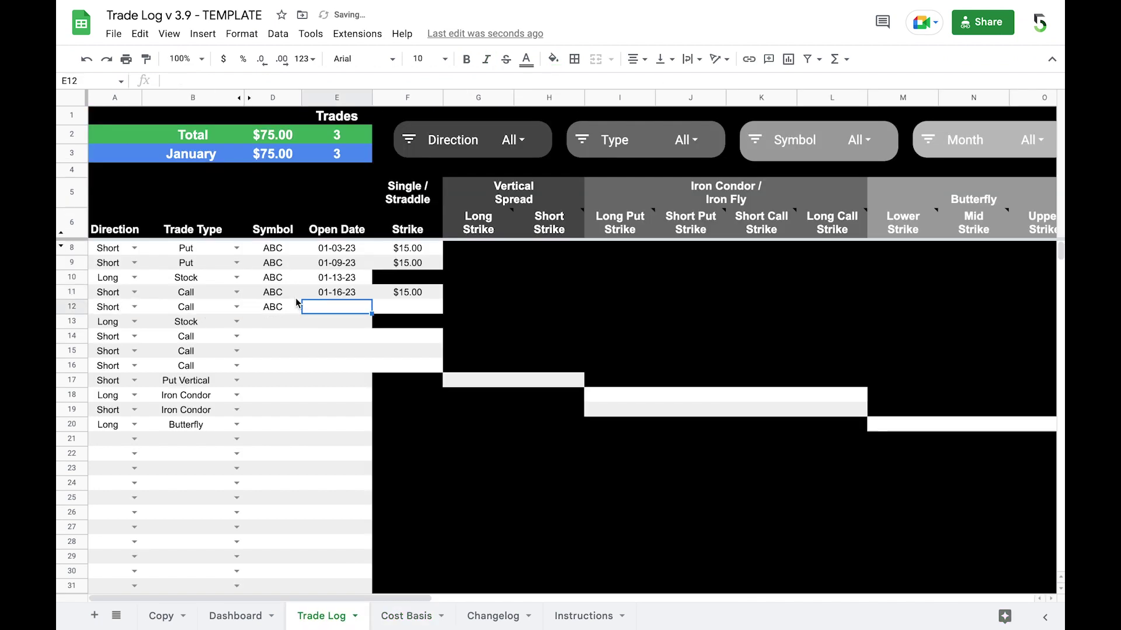
{"action": "double_click", "coordinate": [331, 304]}
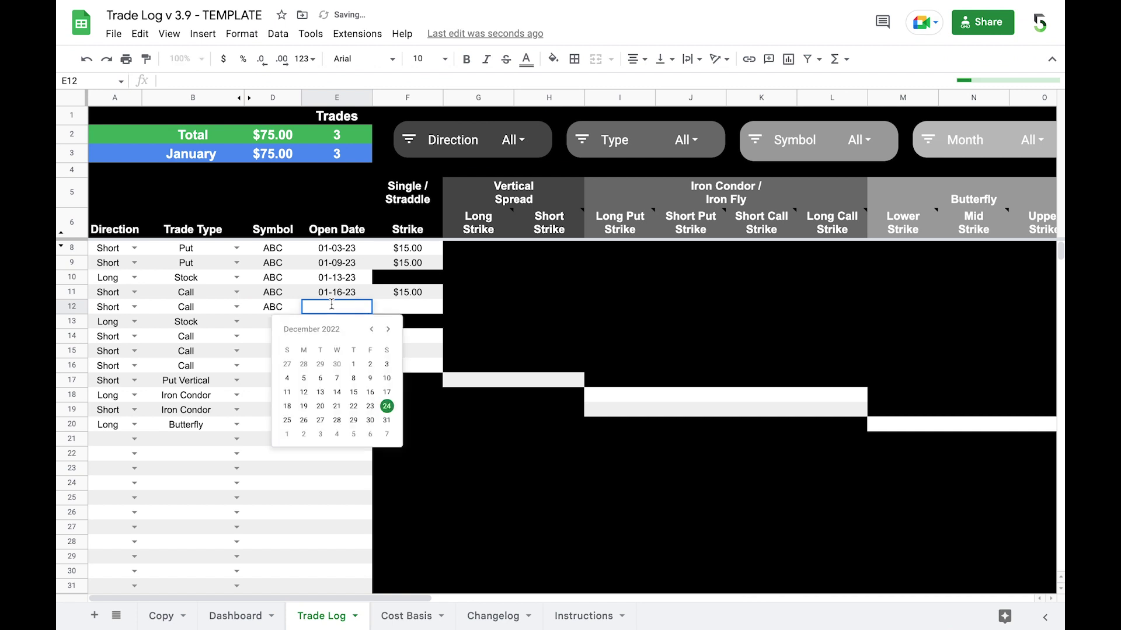
{"action": "left_click", "coordinate": [388, 329]}
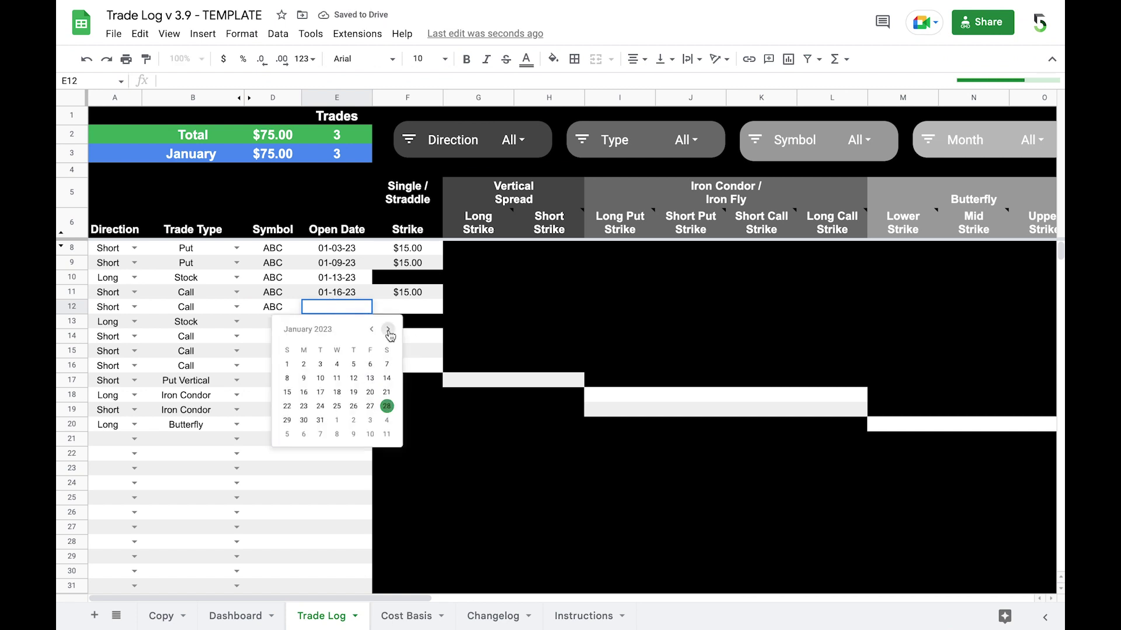
{"action": "left_click", "coordinate": [304, 407]}
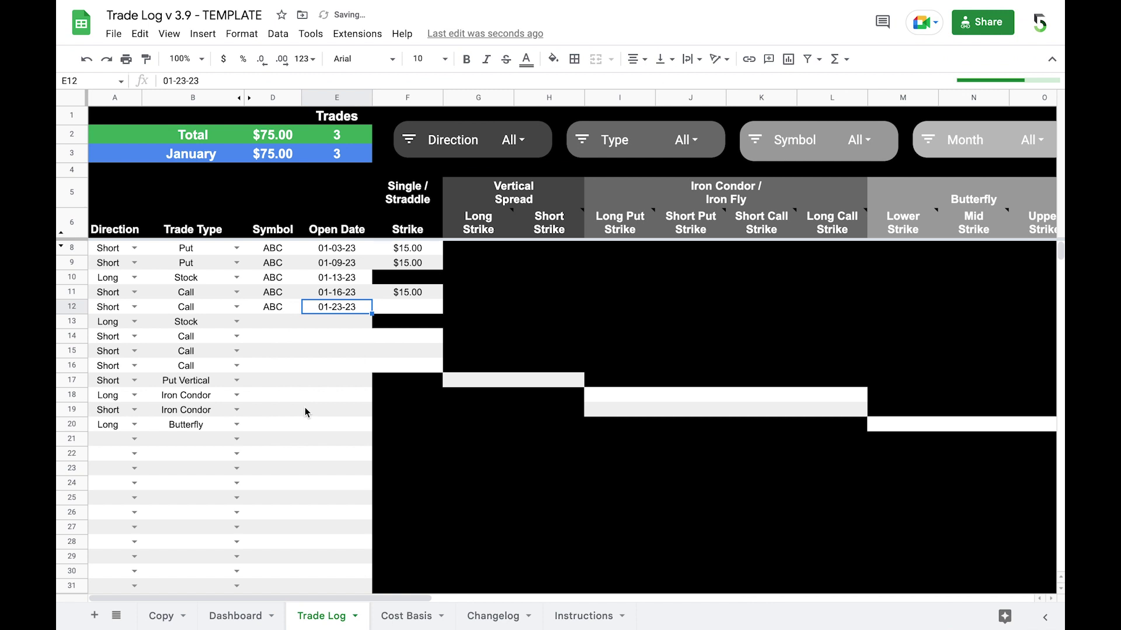
{"action": "left_click", "coordinate": [399, 309]}
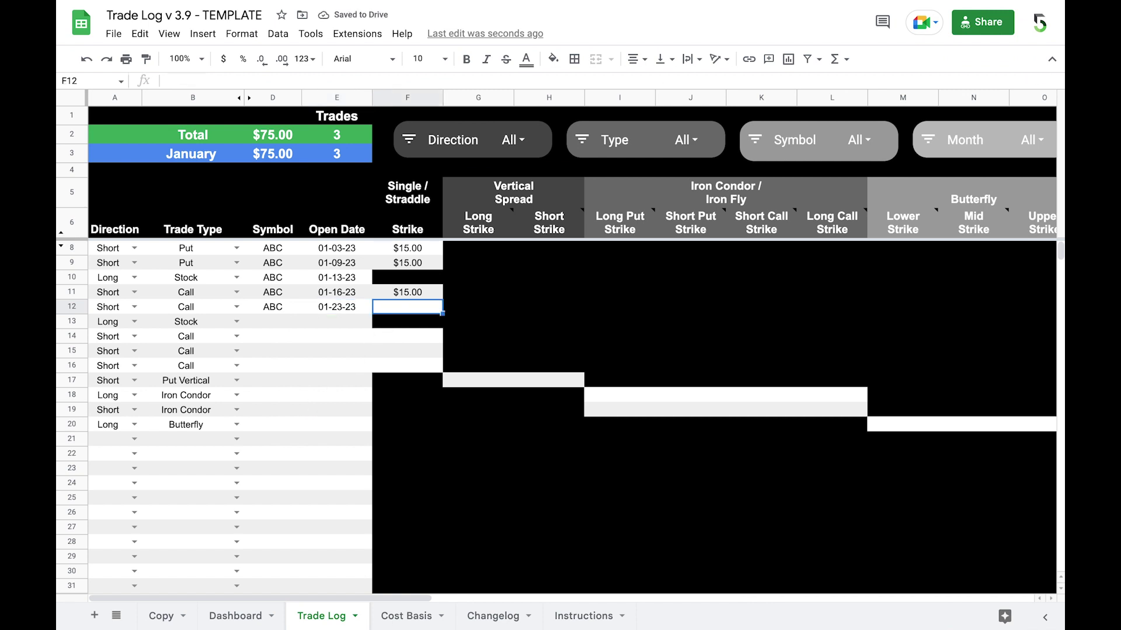
{"action": "type", "text": "15"}
{"action": "key", "text": "Tab"}
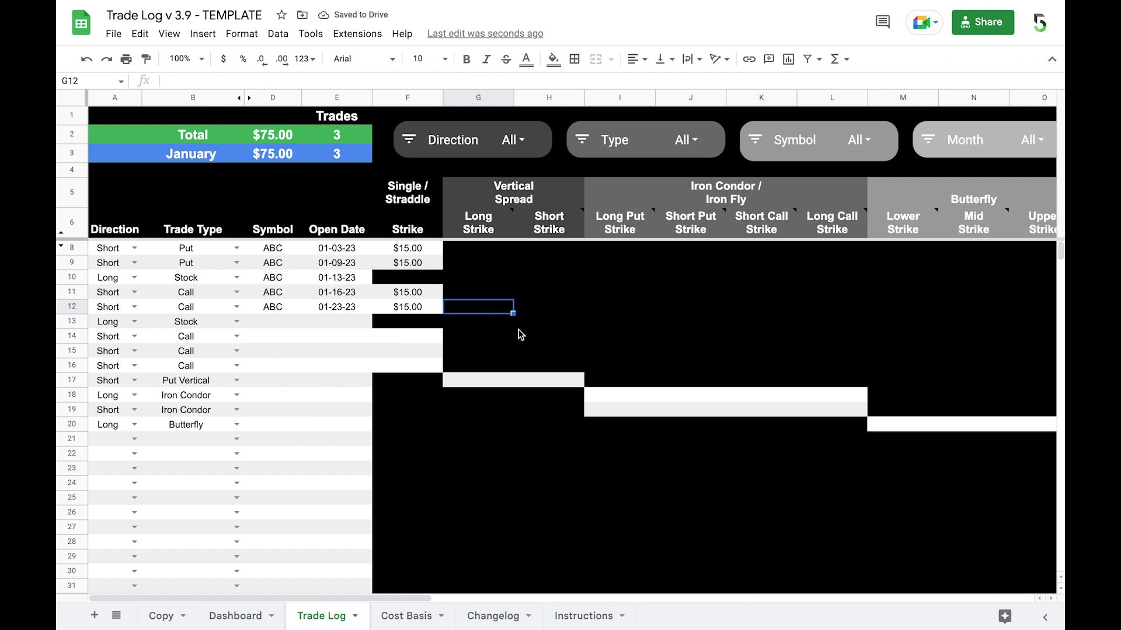
- Set row 12's expiration to 01-27-23, sell price $0.25 and option quantity 1
{"action": "scroll", "coordinate": [519, 330], "scroll_direction": "right", "scroll_amount": 10}
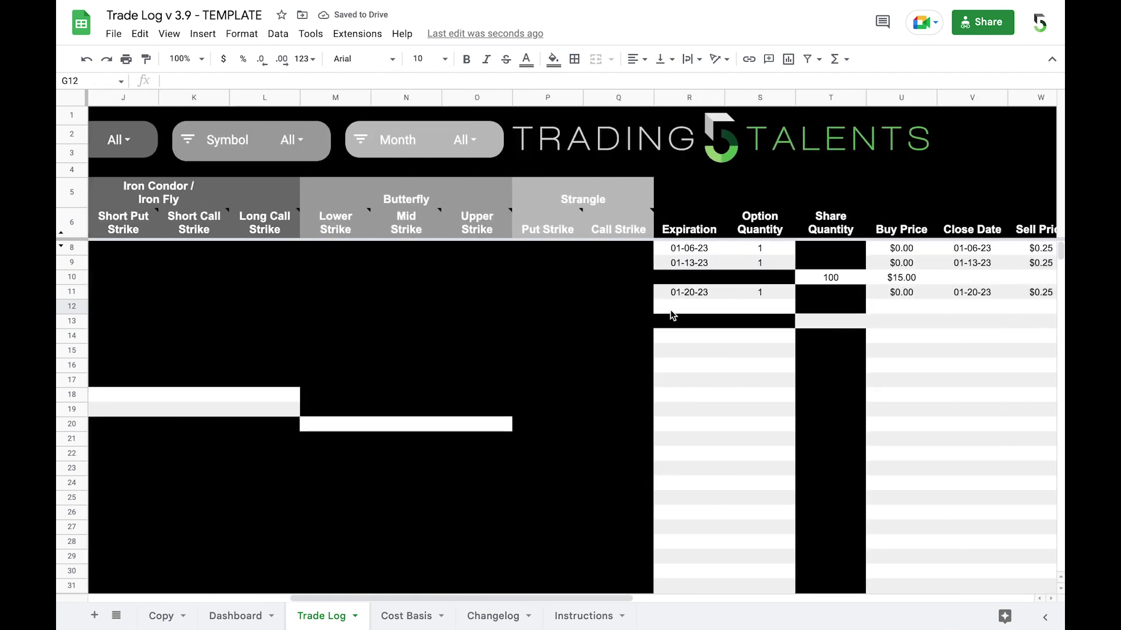
{"action": "double_click", "coordinate": [671, 306]}
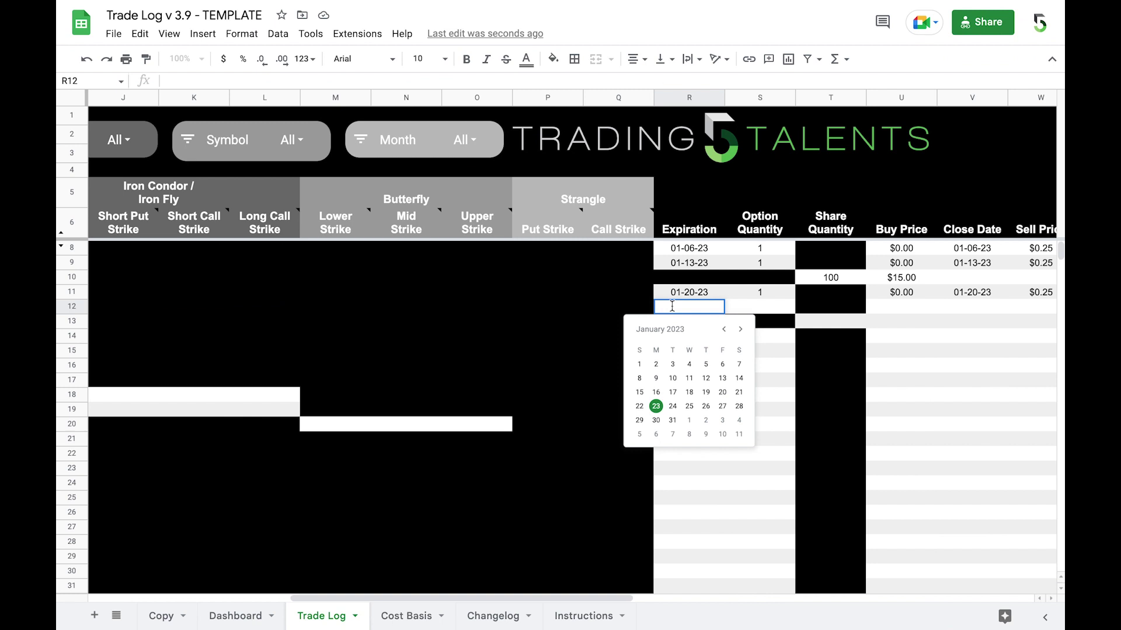
{"action": "left_click", "coordinate": [720, 406]}
{"action": "left_click", "coordinate": [1026, 309]}
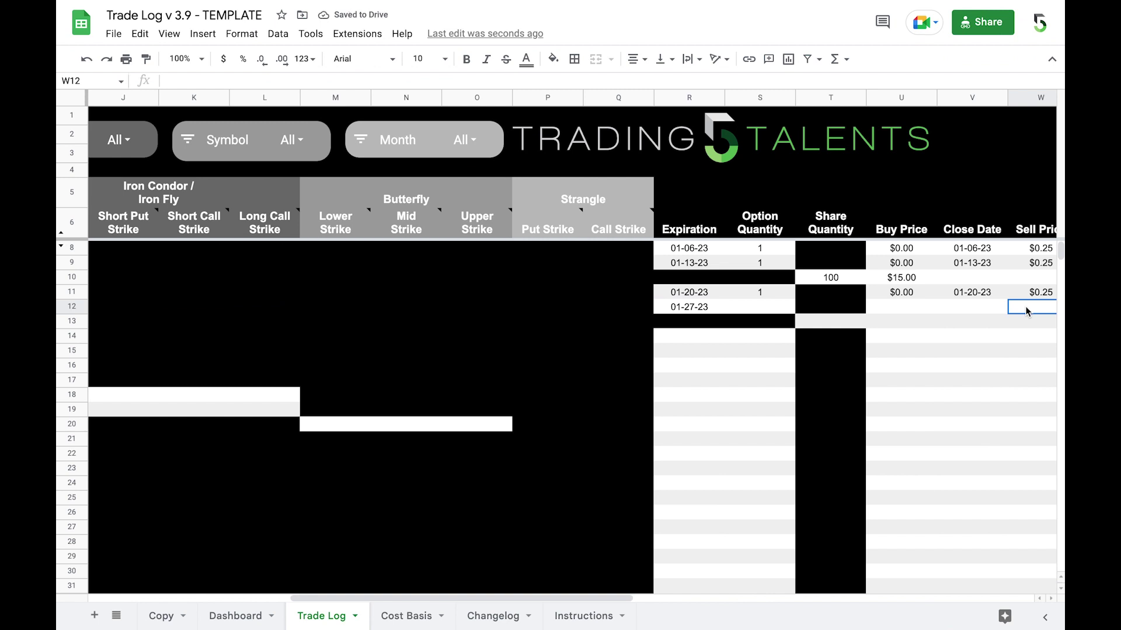
{"action": "type", "text": ".25"}
{"action": "key", "text": "Return"}
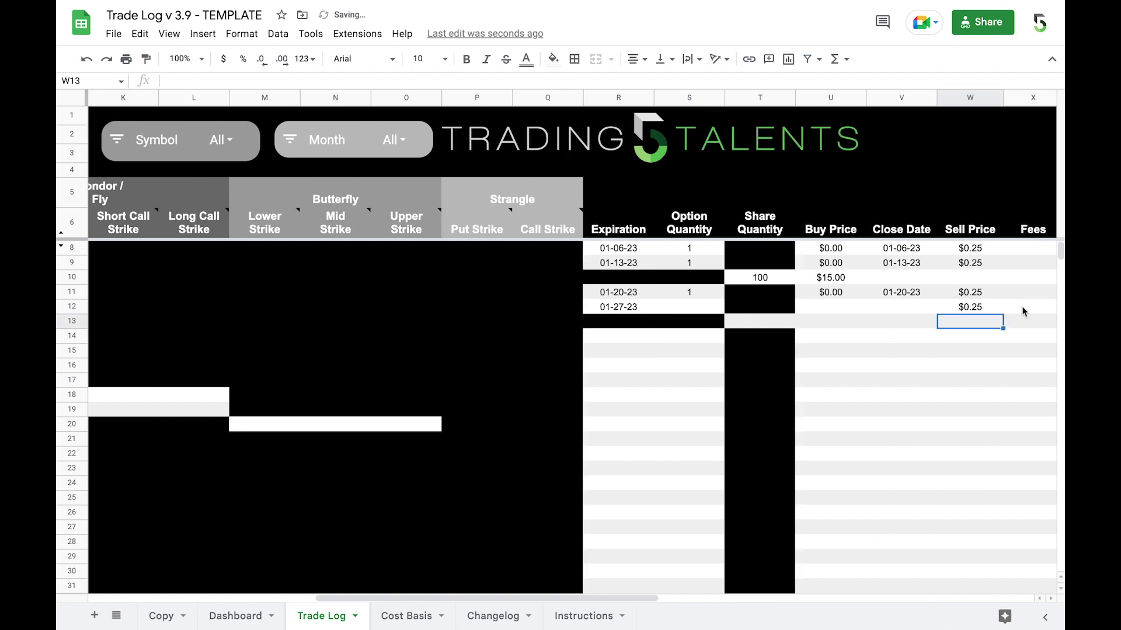
{"action": "left_click", "coordinate": [699, 308]}
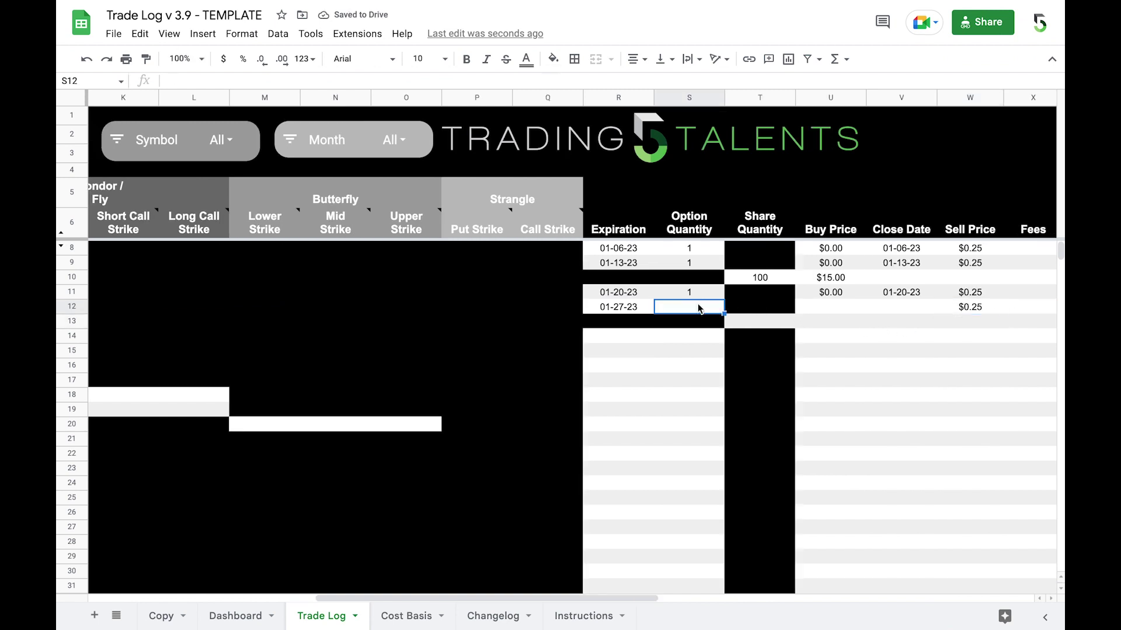
{"action": "type", "text": "1"}
- Set row 12's close date to 01-27-23 and buy price to $0.00
{"action": "left_click", "coordinate": [894, 305]}
{"action": "double_click", "coordinate": [894, 305]}
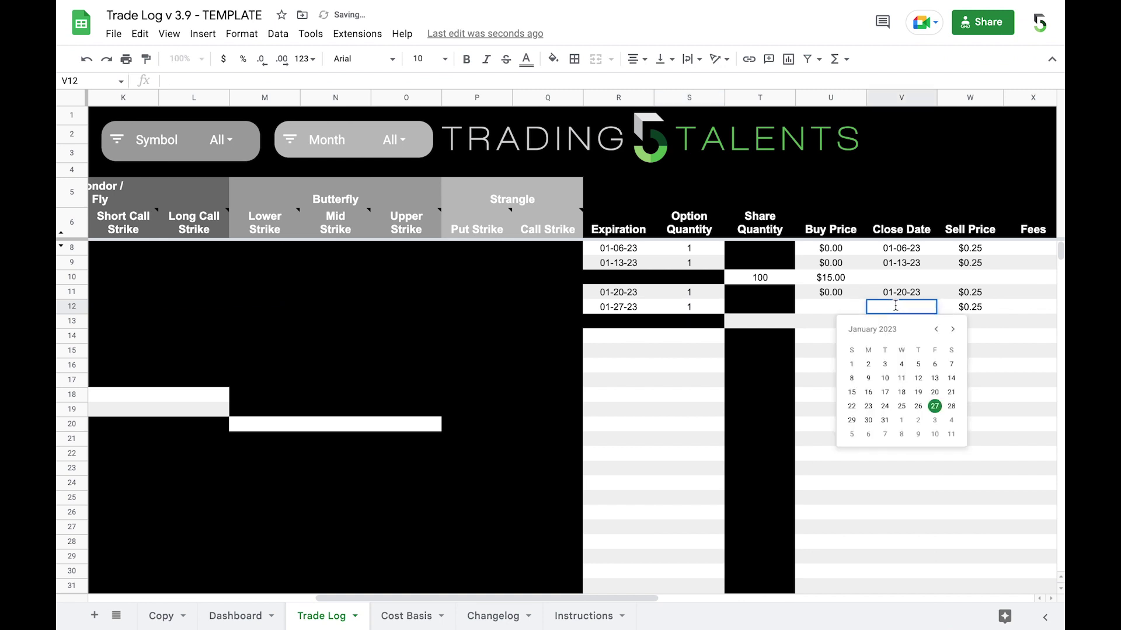
{"action": "left_click", "coordinate": [936, 409]}
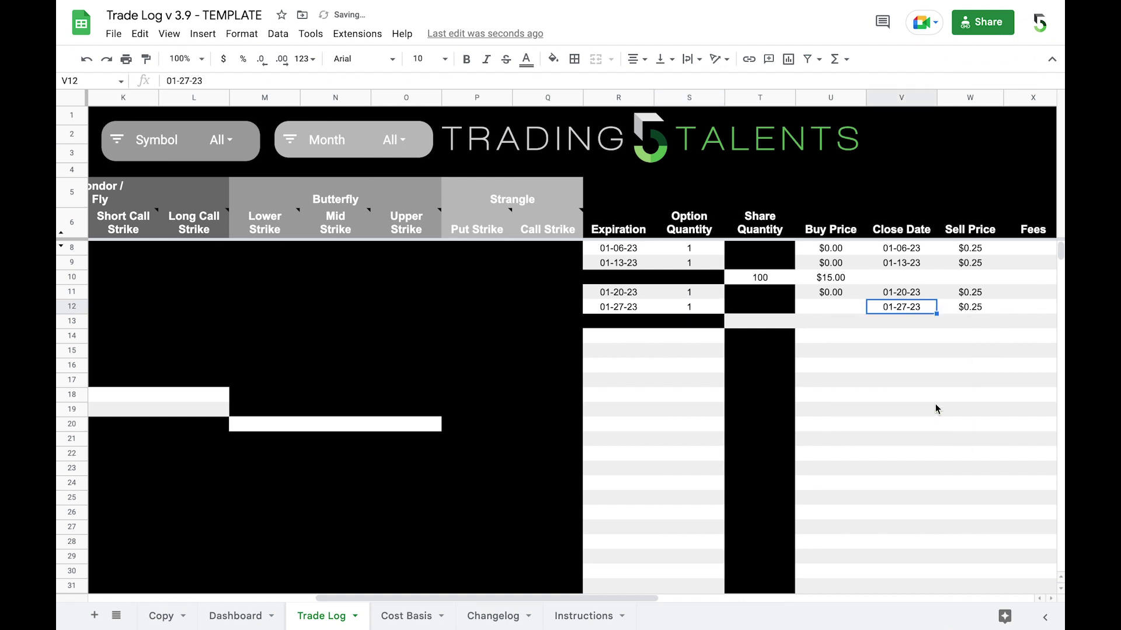
{"action": "left_click", "coordinate": [841, 308]}
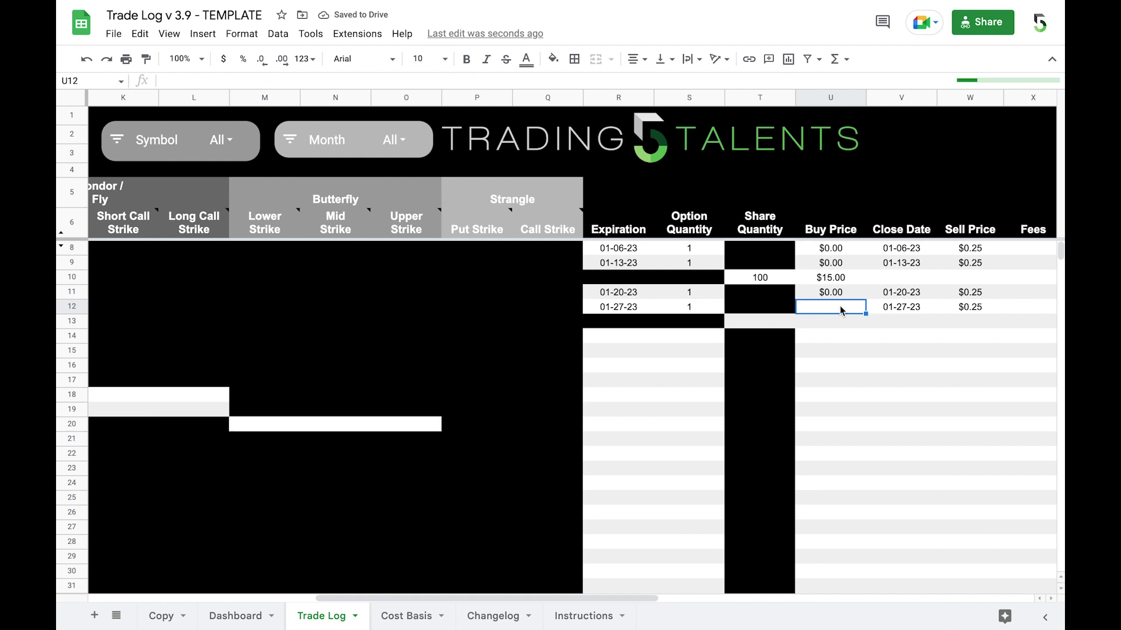
{"action": "type", "text": "0"}
{"action": "key", "text": "Return"}
- Give row 10's stock trade a close date of 01-27-23 and enter a 15 sell price
{"action": "scroll", "coordinate": [906, 292], "scroll_direction": "right", "scroll_amount": 3}
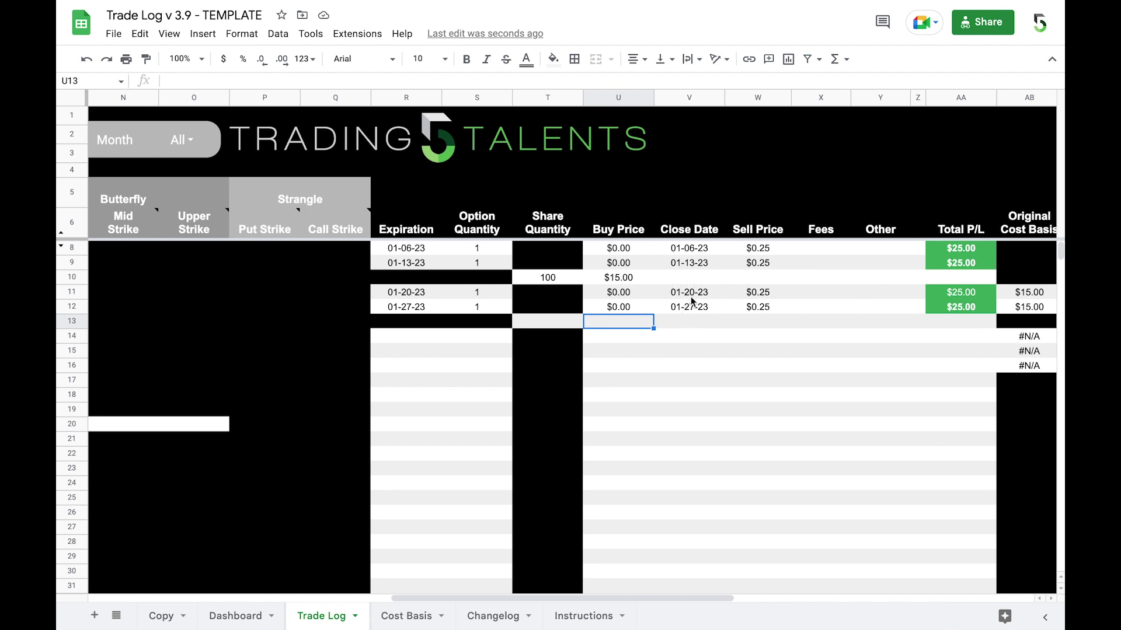
{"action": "double_click", "coordinate": [696, 272]}
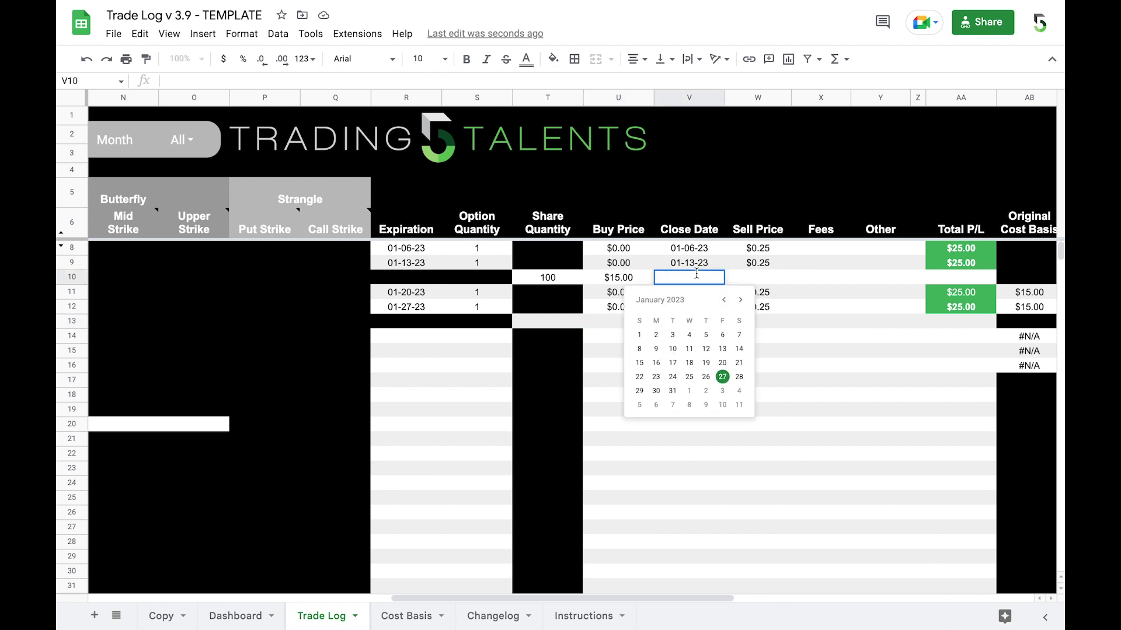
{"action": "left_click", "coordinate": [722, 377]}
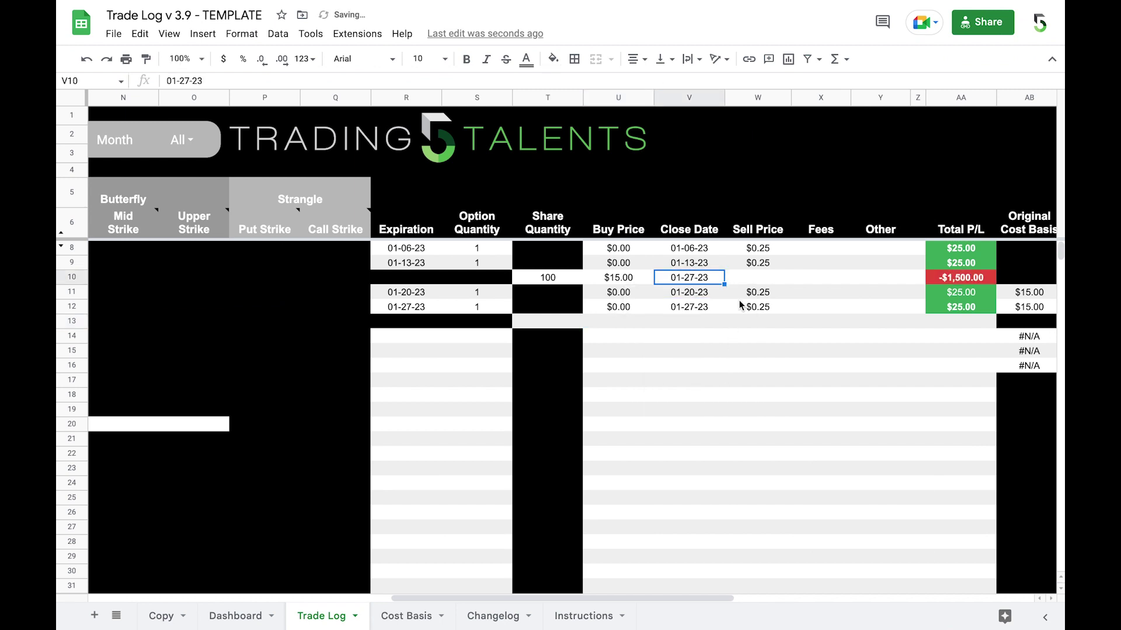
{"action": "left_click", "coordinate": [752, 283]}
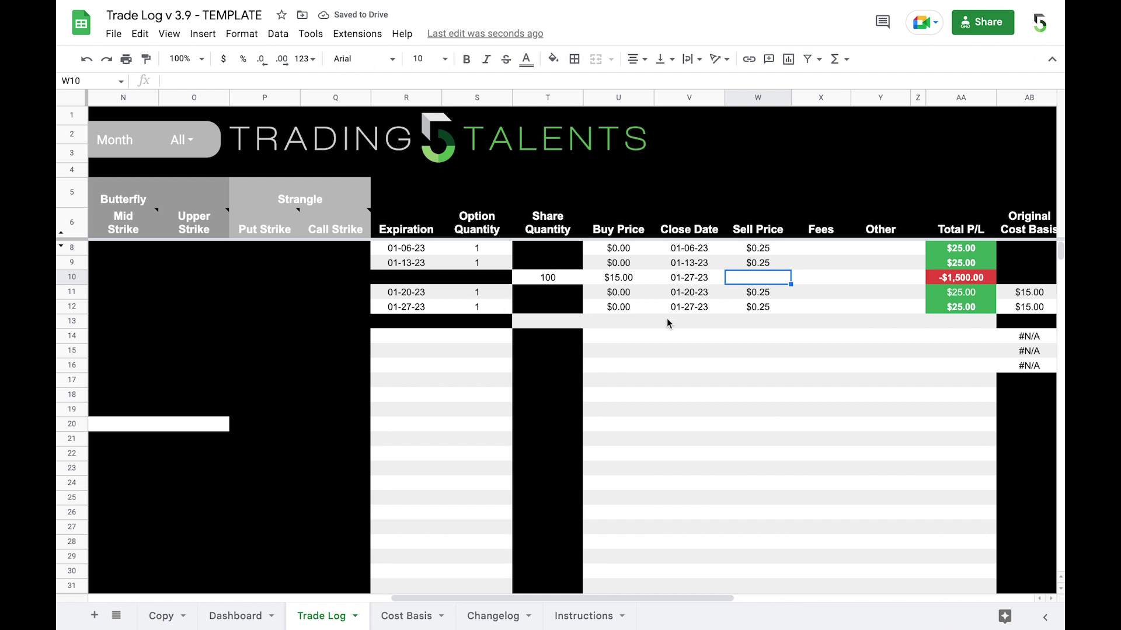
{"action": "type", "text": "1"}
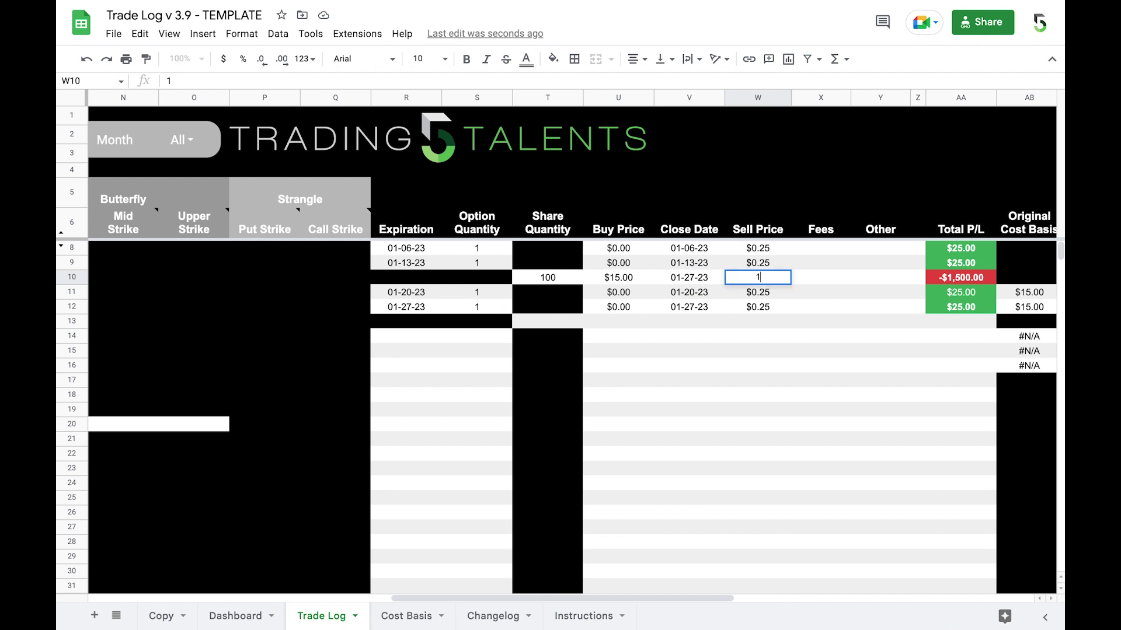
{"action": "type", "text": "5"}
- Commit the $15.00 sell price, then switch to the Cost Basis sheet
{"action": "key", "text": "Return"}
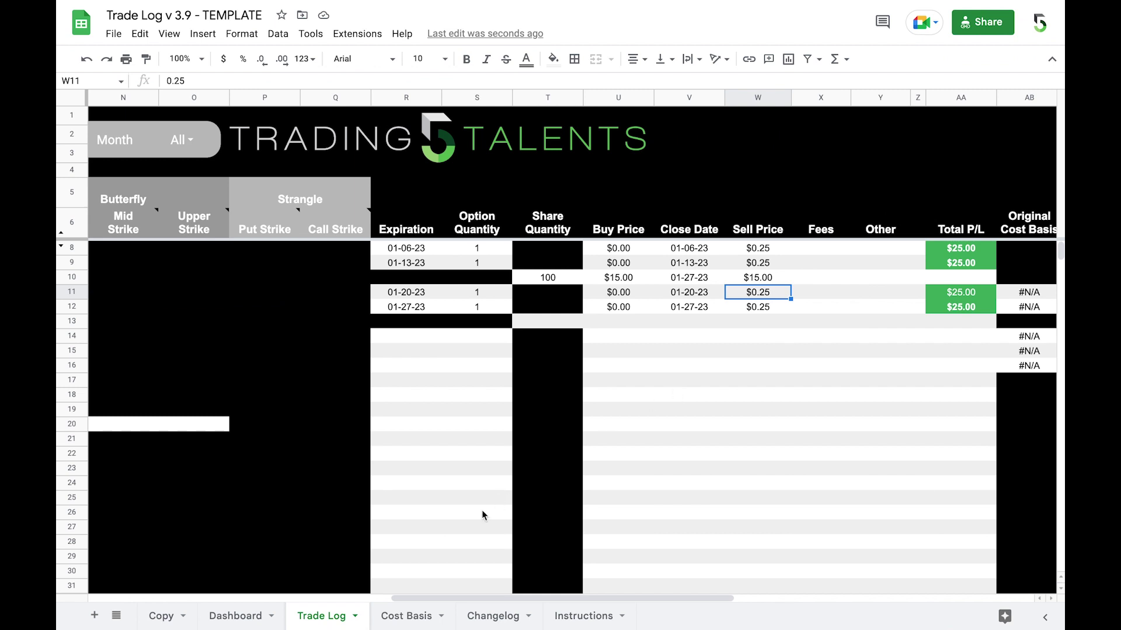
{"action": "left_click", "coordinate": [398, 618]}
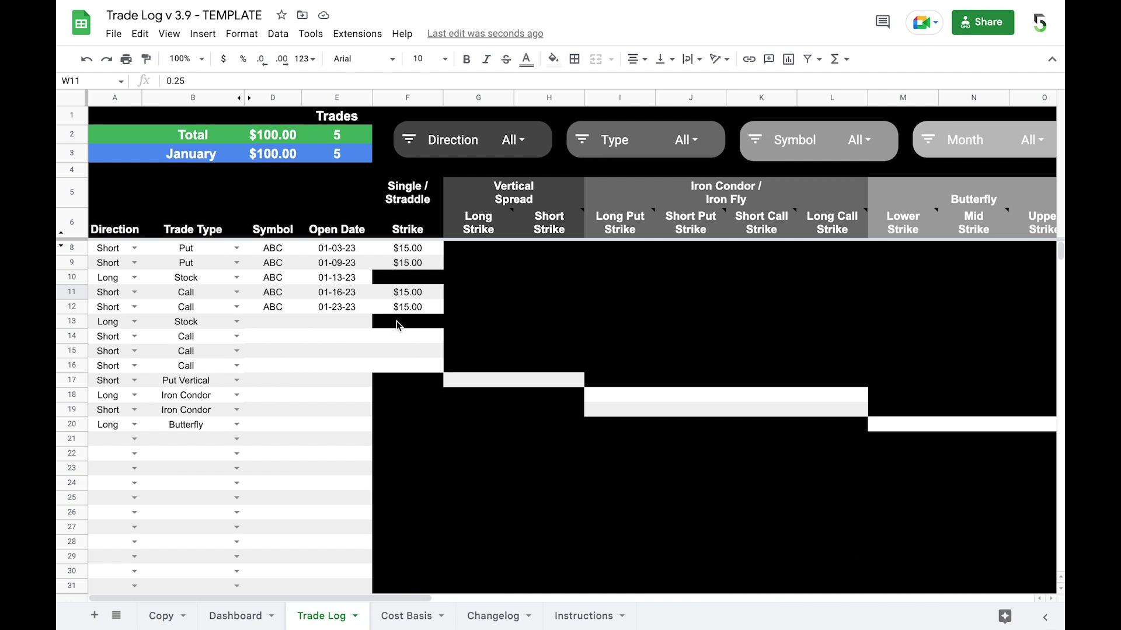
- Scroll across the Trade Log to review the five ABC trades' Expiration through Sell Price columns
{"action": "scroll", "coordinate": [400, 324], "scroll_direction": "right", "scroll_amount": 8}
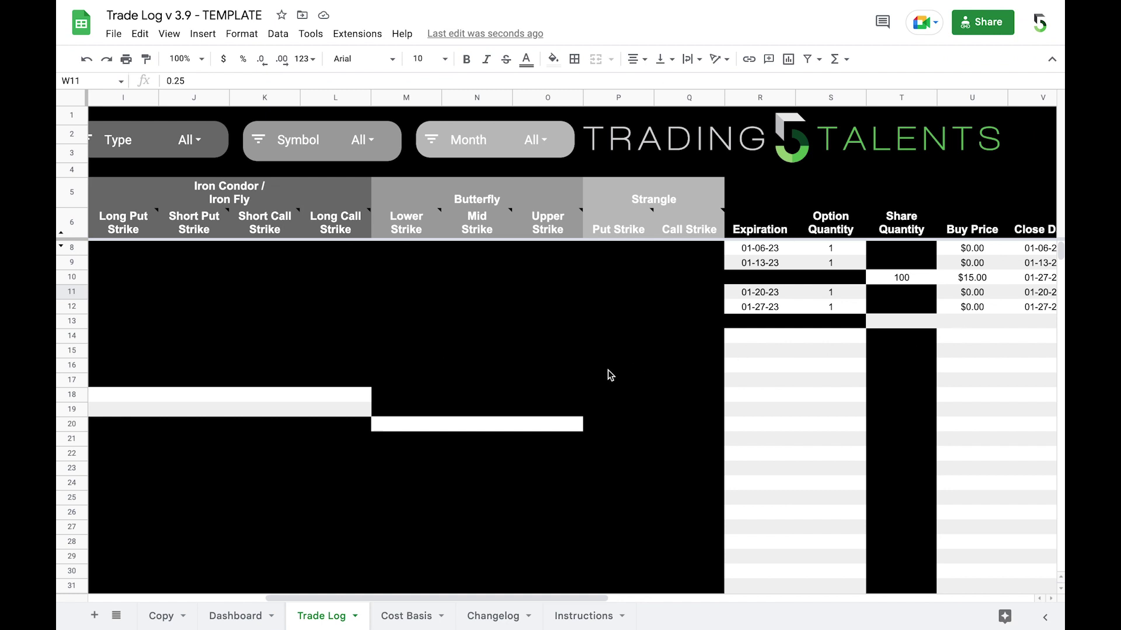
{"action": "scroll", "coordinate": [607, 371], "scroll_direction": "left", "scroll_amount": 8}
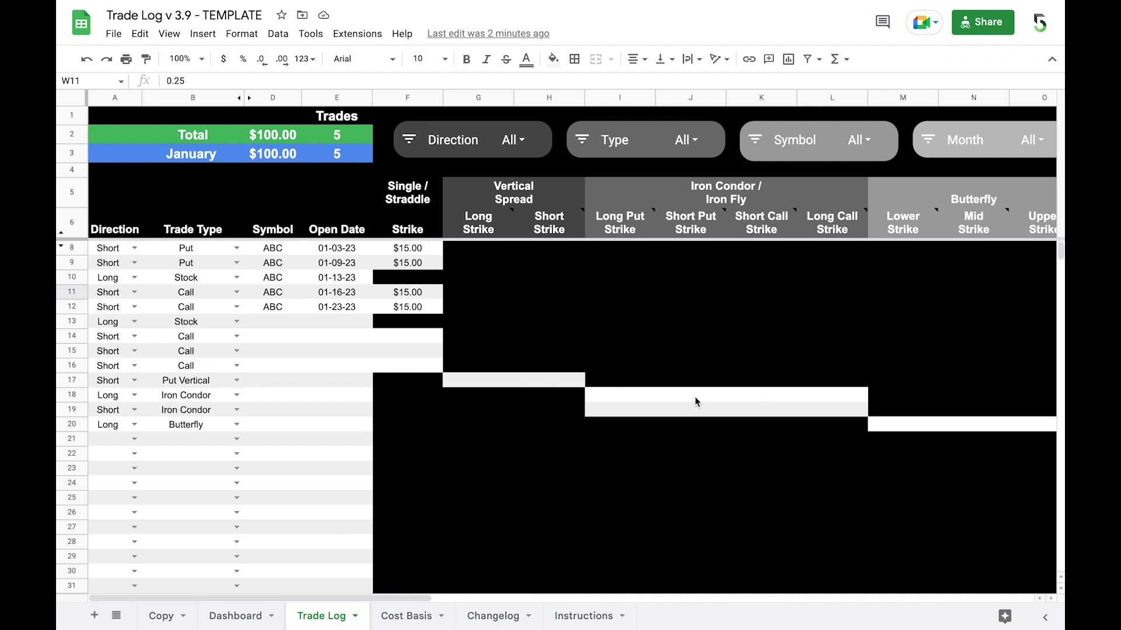
{"action": "scroll", "coordinate": [745, 408], "scroll_direction": "right", "scroll_amount": 4}
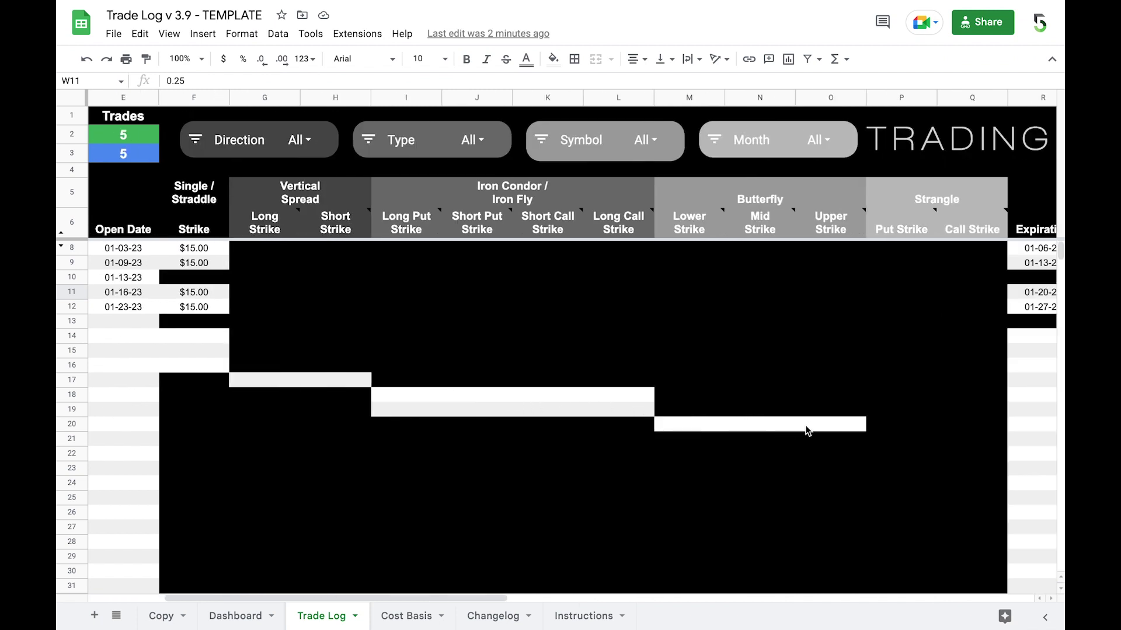
{"action": "scroll", "coordinate": [800, 422], "scroll_direction": "right", "scroll_amount": 5}
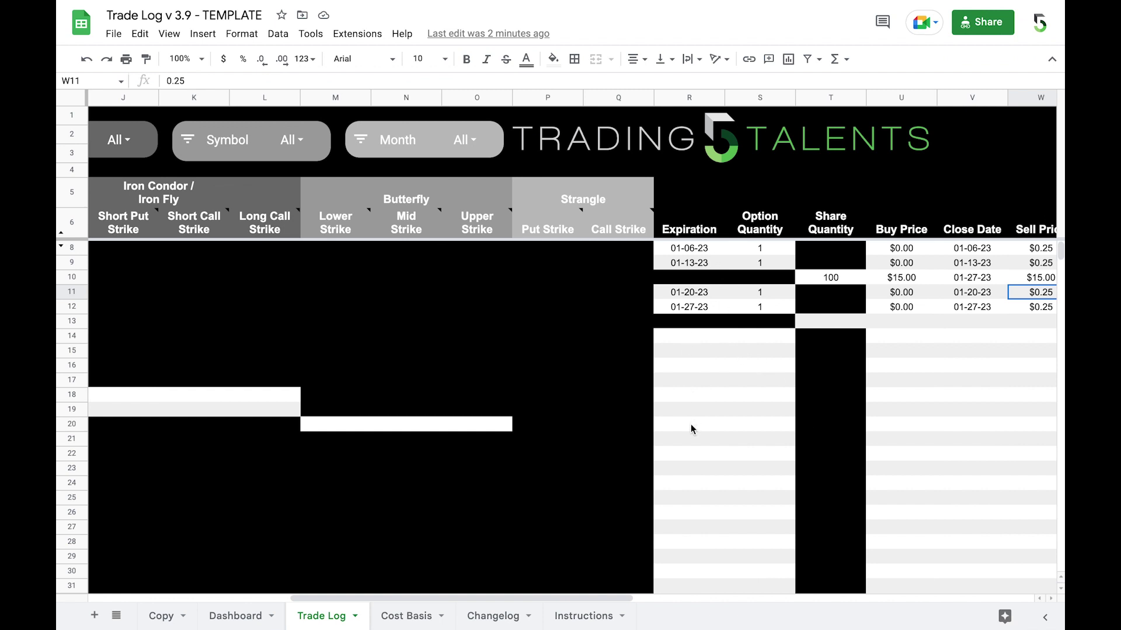
{"action": "scroll", "coordinate": [772, 452], "scroll_direction": "right", "scroll_amount": 2}
{"action": "scroll", "coordinate": [771, 452], "scroll_direction": "down", "scroll_amount": 1}
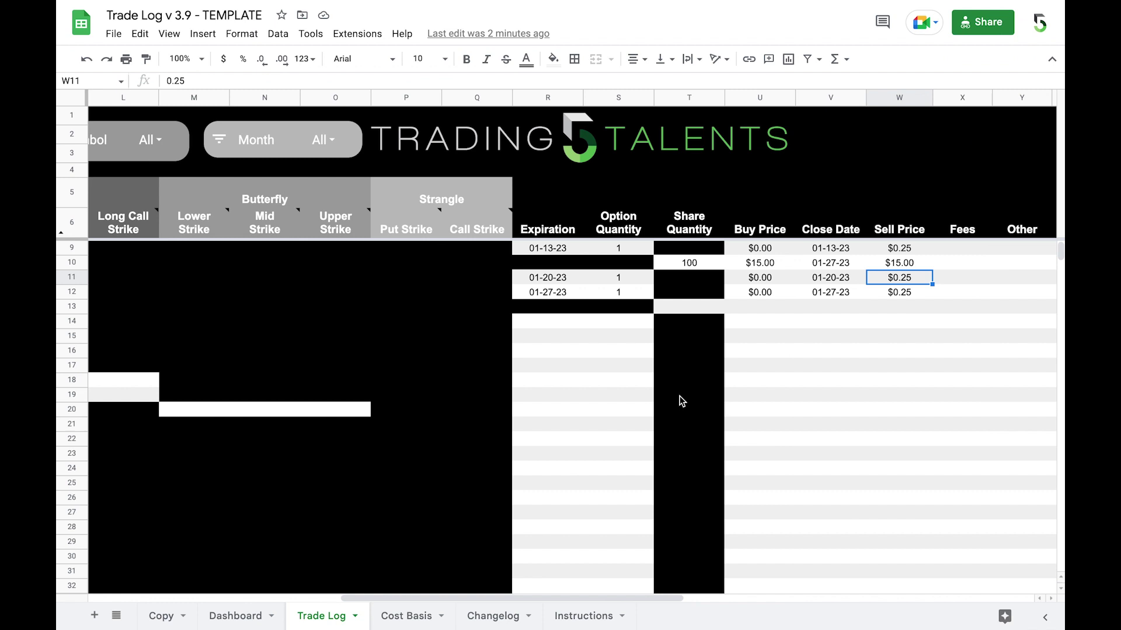
{"action": "scroll", "coordinate": [774, 349], "scroll_direction": "right", "scroll_amount": 3}
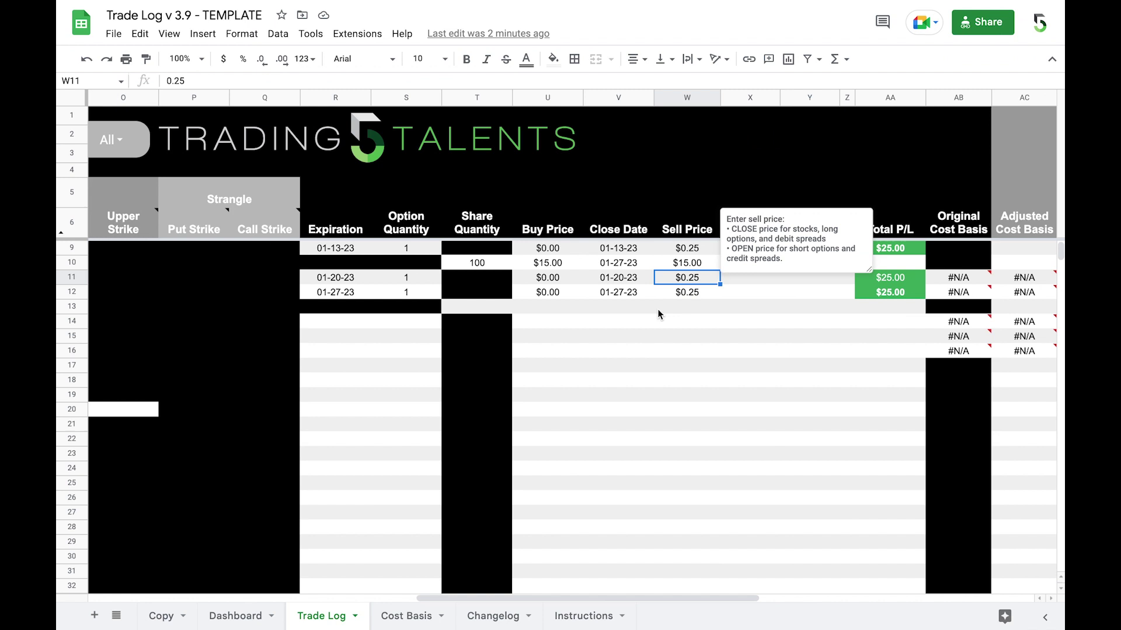
{"action": "left_click", "coordinate": [682, 383]}
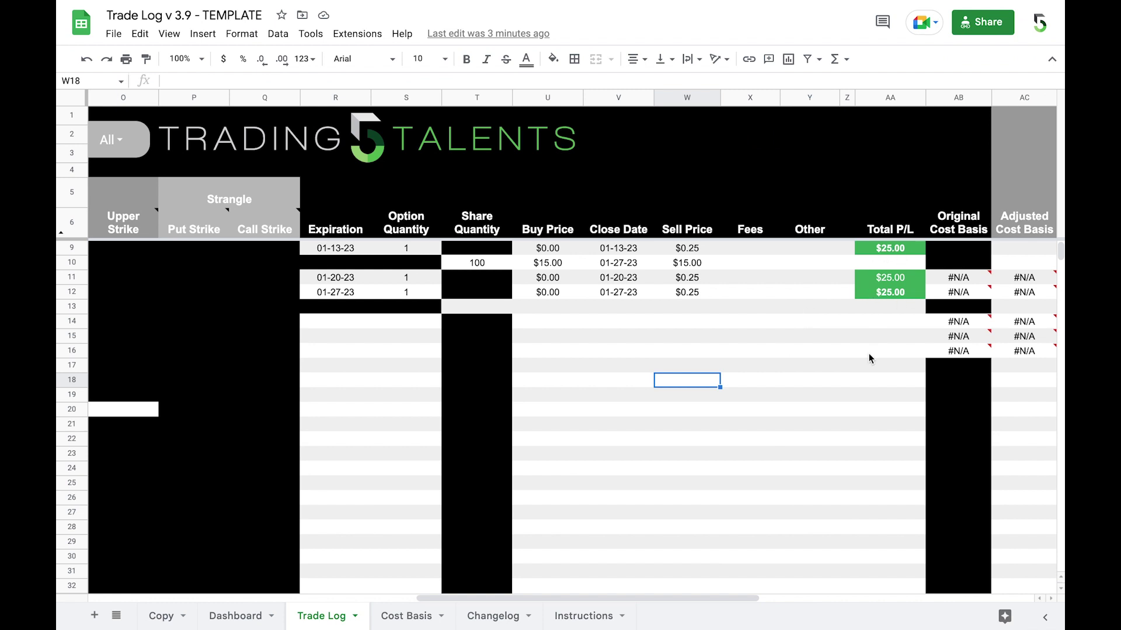
{"action": "scroll", "coordinate": [869, 358], "scroll_direction": "right", "scroll_amount": 3}
{"action": "mouse_move", "coordinate": [750, 283]}
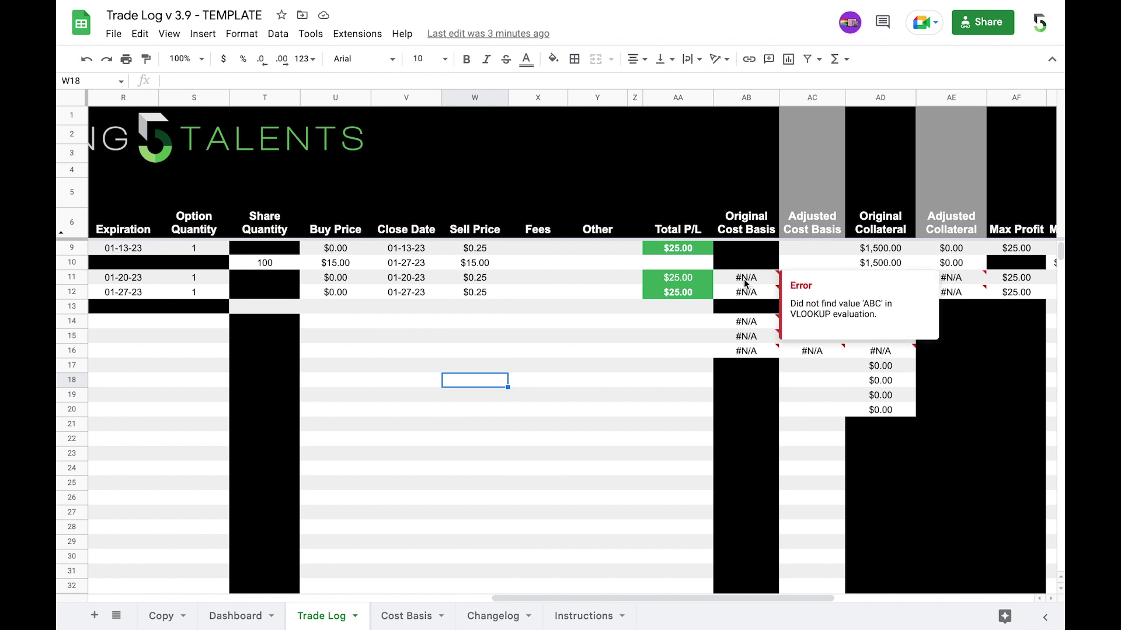
{"action": "scroll", "coordinate": [745, 284], "scroll_direction": "up", "scroll_amount": 1}
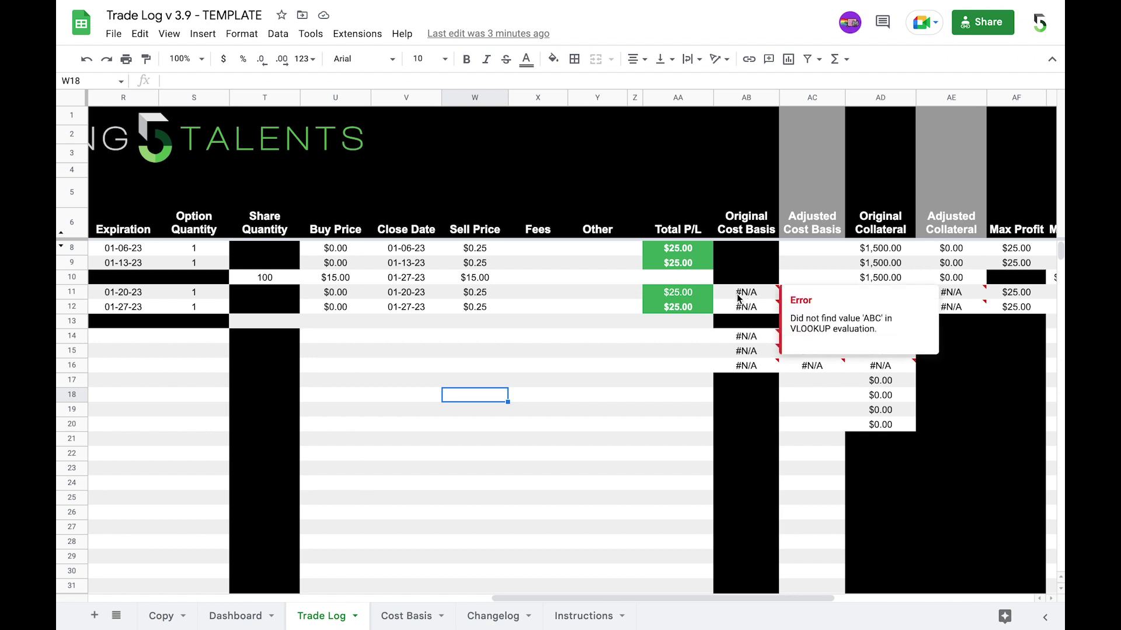
{"action": "scroll", "coordinate": [648, 408], "scroll_direction": "right", "scroll_amount": 3}
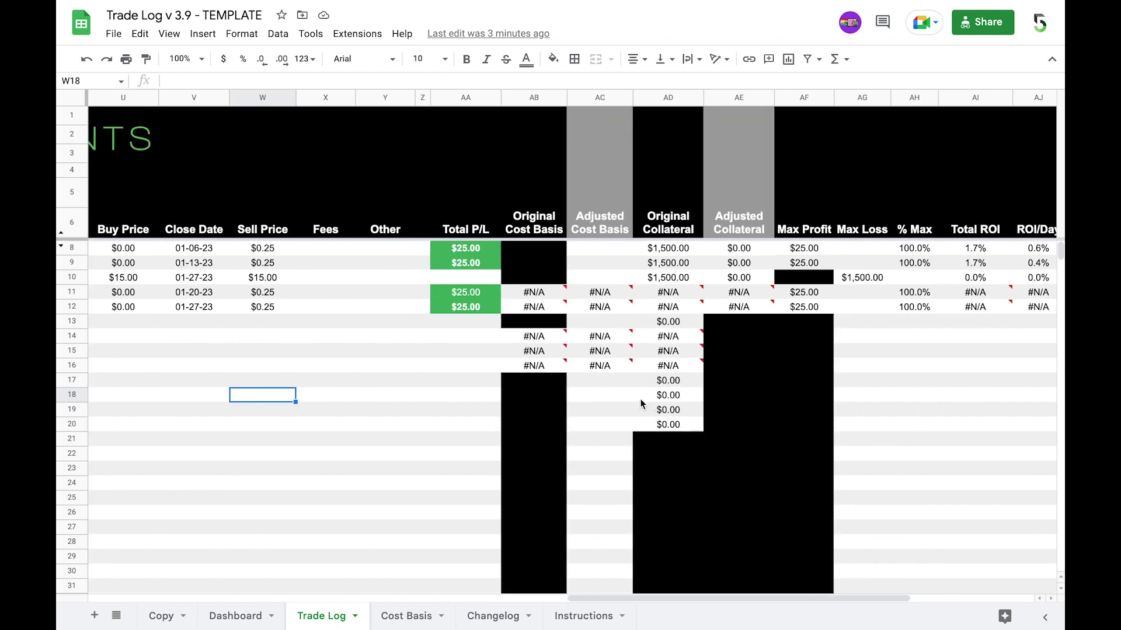
{"action": "mouse_move", "coordinate": [603, 347]}
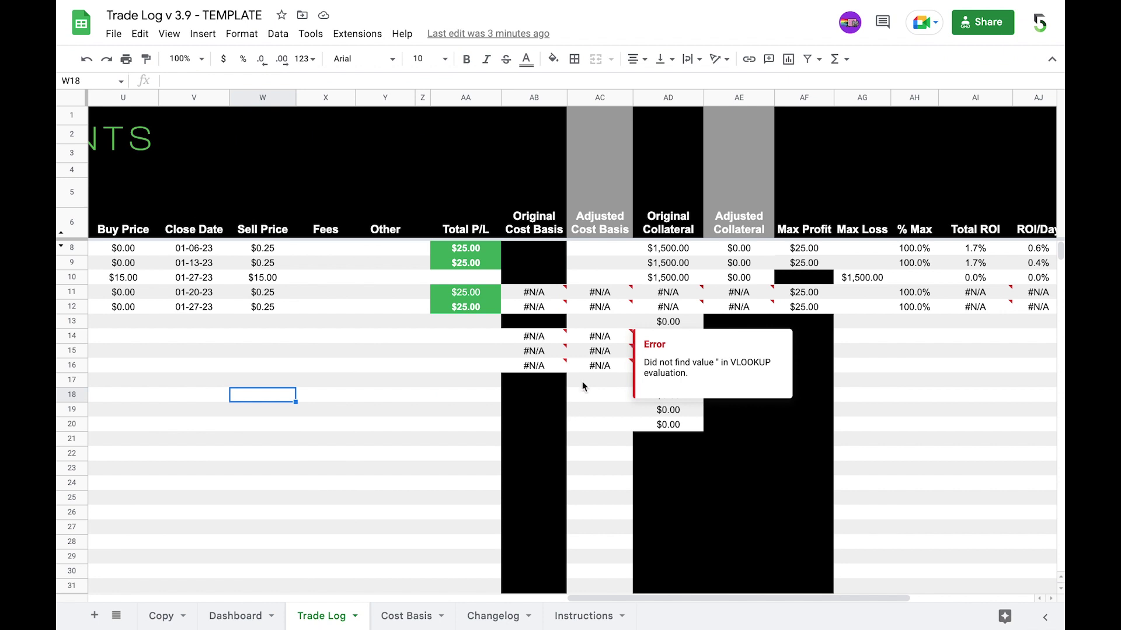
{"action": "scroll", "coordinate": [623, 351], "scroll_direction": "right", "scroll_amount": 2}
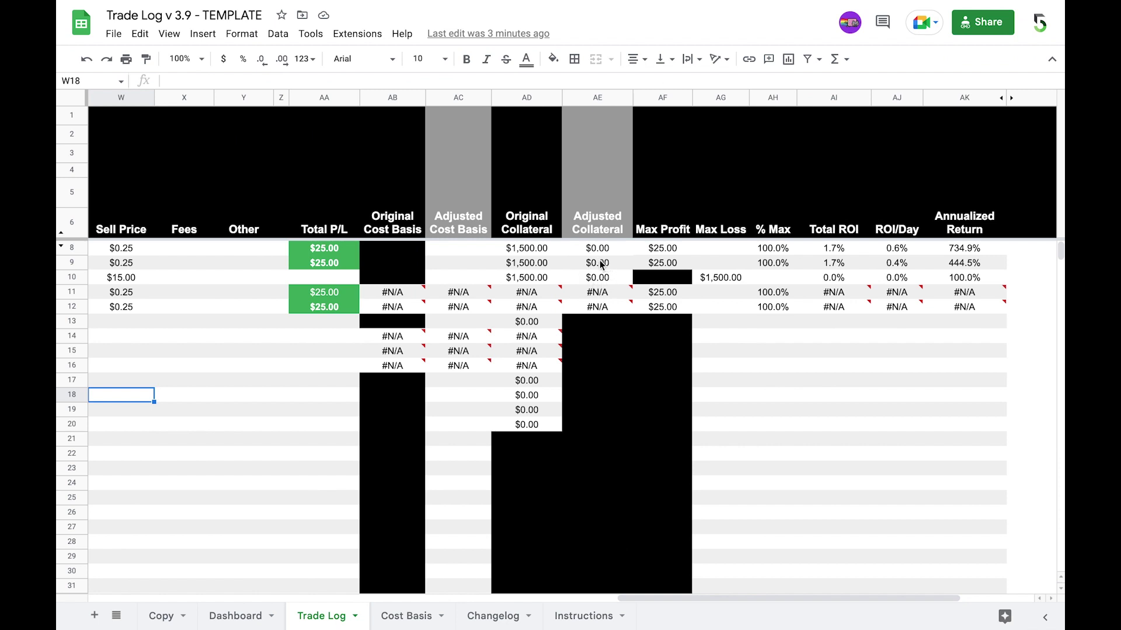
{"action": "scroll", "coordinate": [601, 264], "scroll_direction": "right", "scroll_amount": 1}
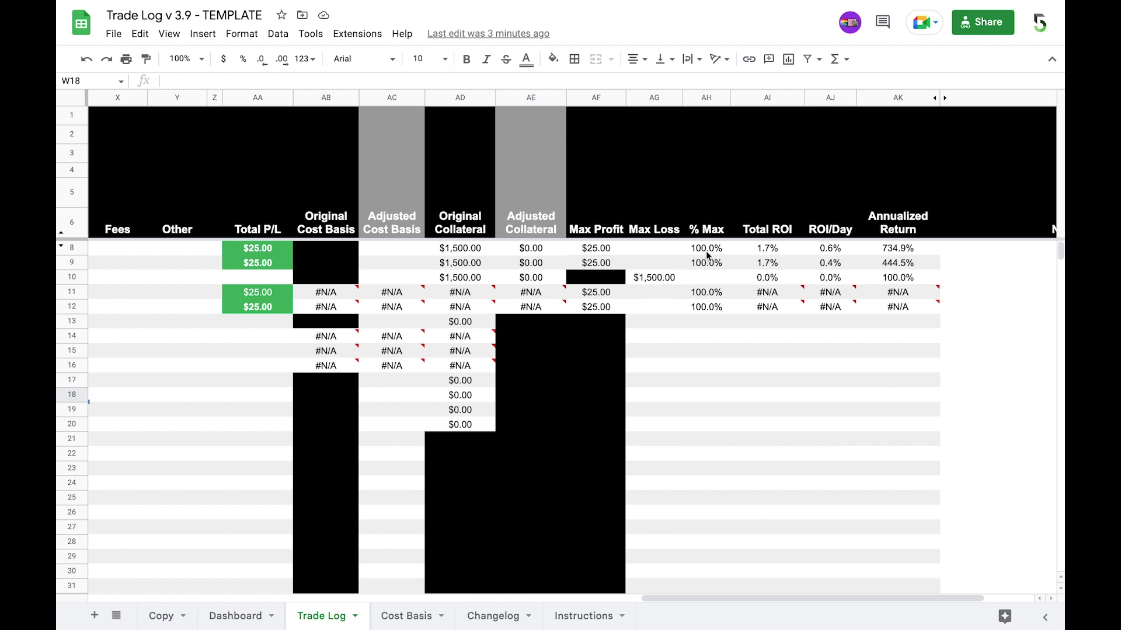
{"action": "scroll", "coordinate": [729, 304], "scroll_direction": "right", "scroll_amount": 2}
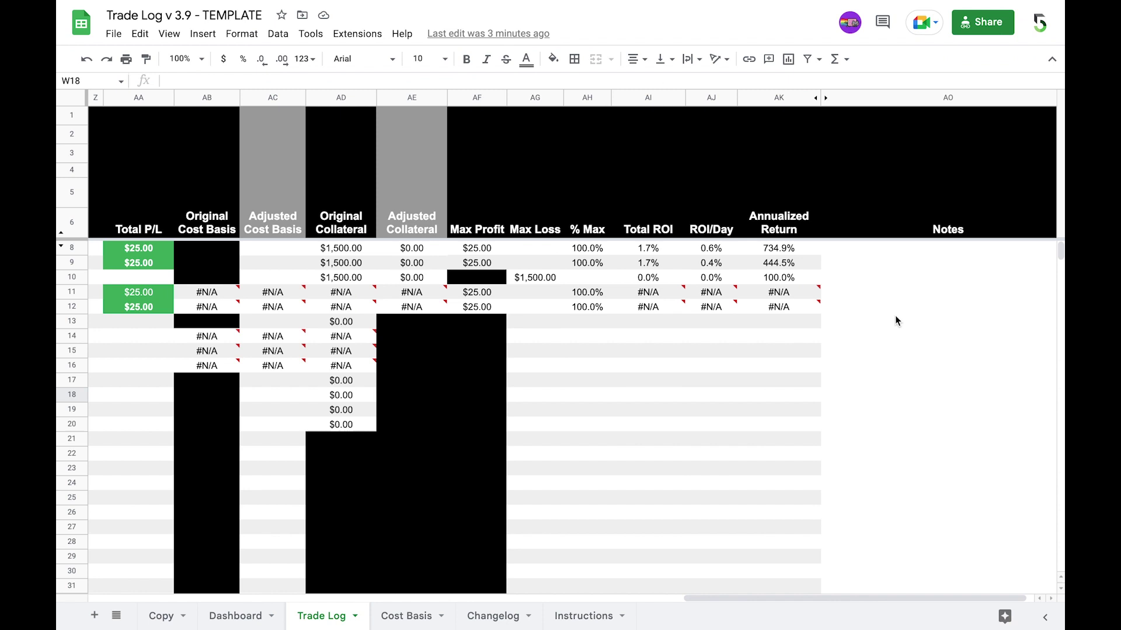
{"action": "scroll", "coordinate": [895, 315], "scroll_direction": "left", "scroll_amount": 15}
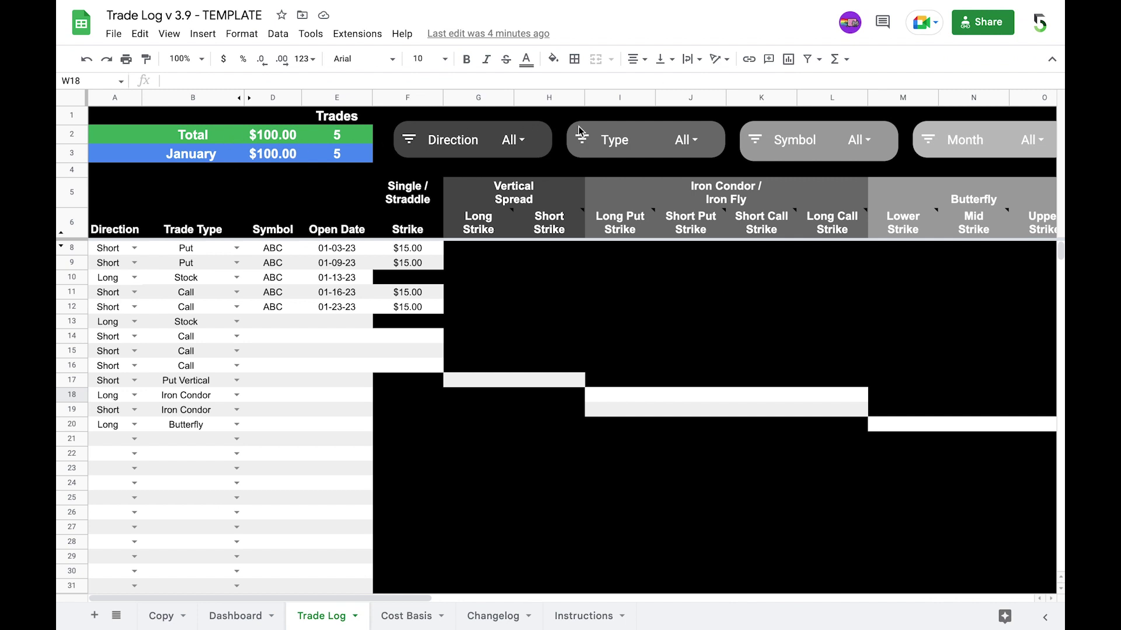
{"action": "scroll", "coordinate": [712, 153], "scroll_direction": "right", "scroll_amount": 3}
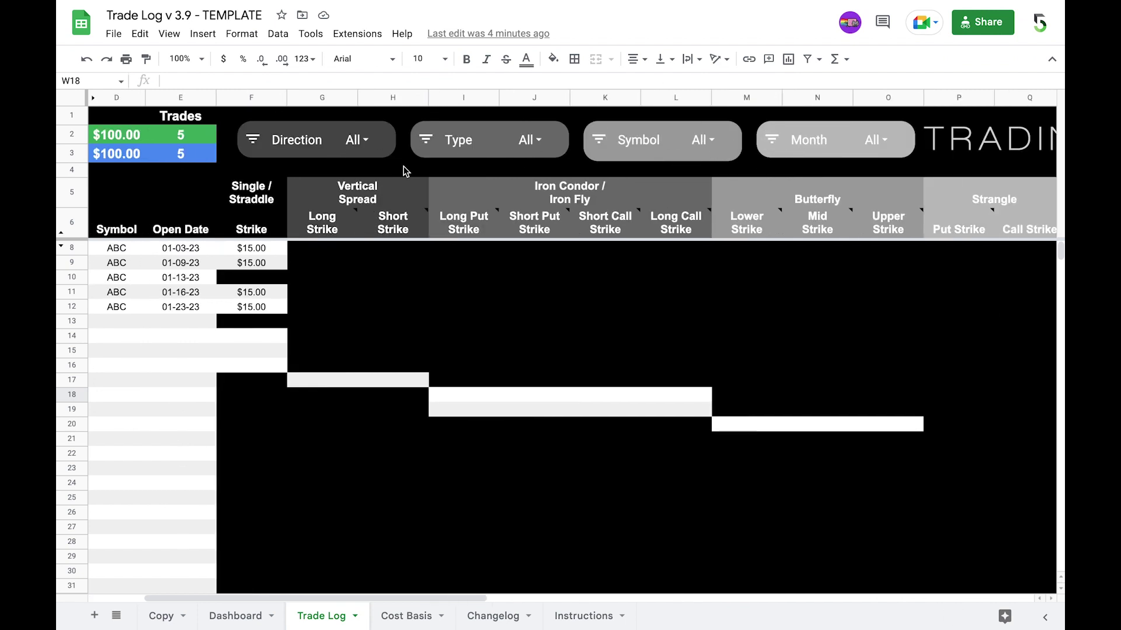
{"action": "left_click", "coordinate": [360, 147]}
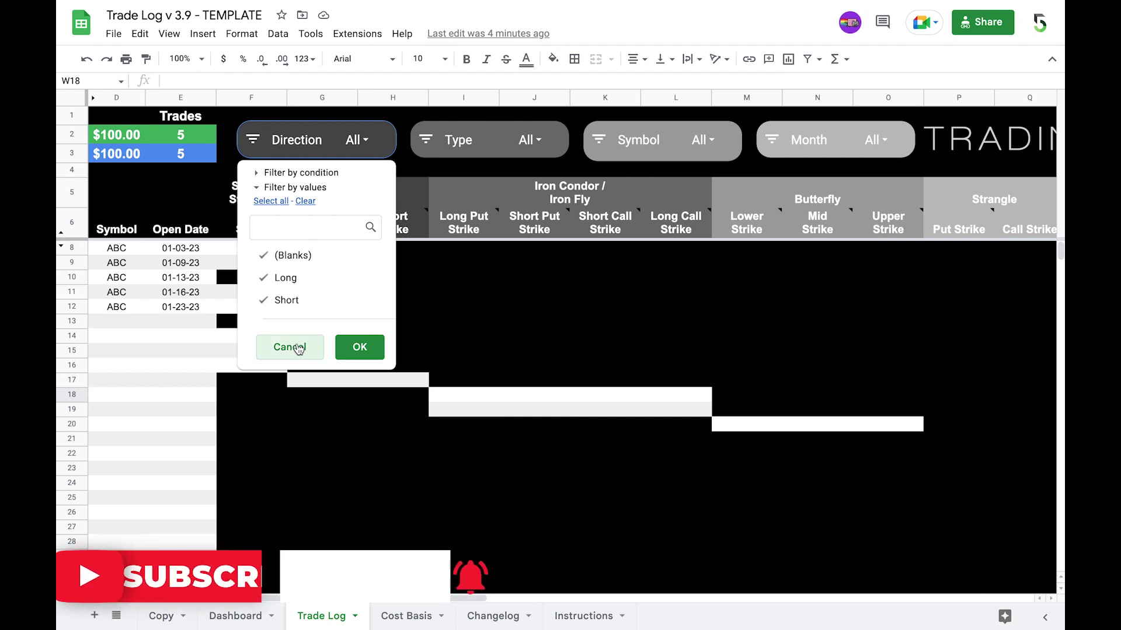
{"action": "left_click", "coordinate": [537, 139]}
{"action": "left_click", "coordinate": [530, 139]}
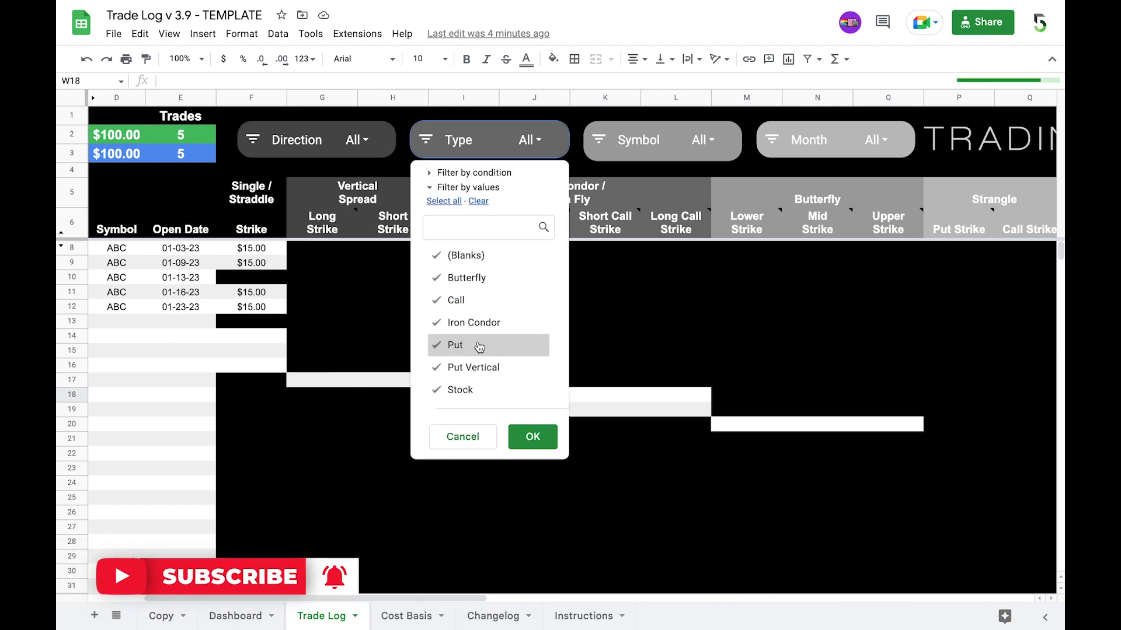
{"action": "left_click", "coordinate": [463, 436]}
{"action": "left_click", "coordinate": [706, 145]}
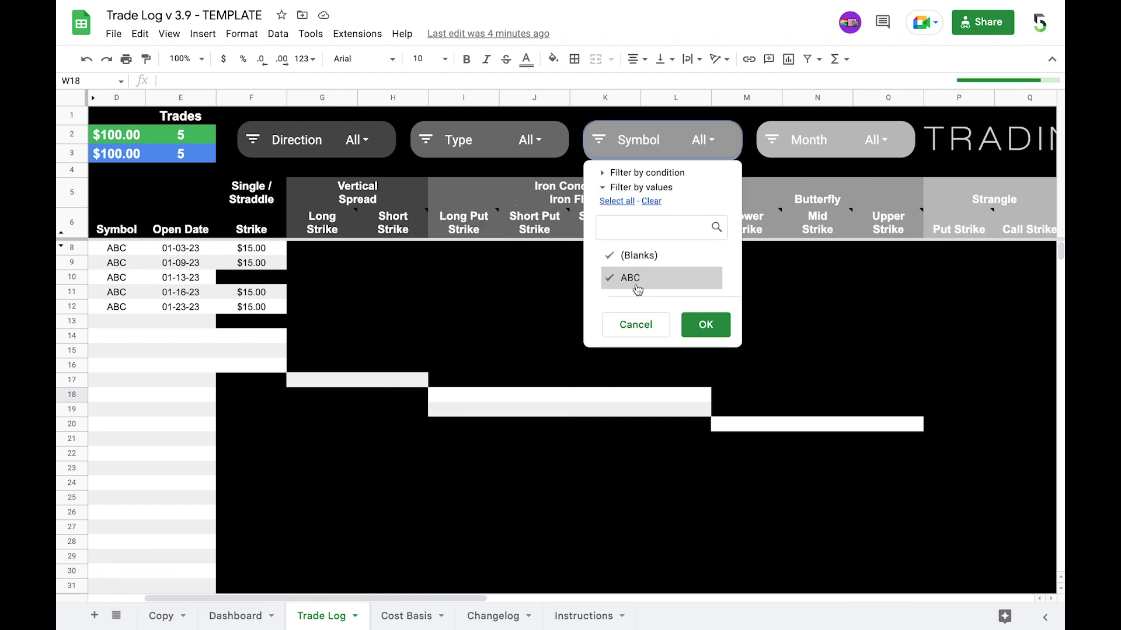
{"action": "left_click", "coordinate": [633, 327]}
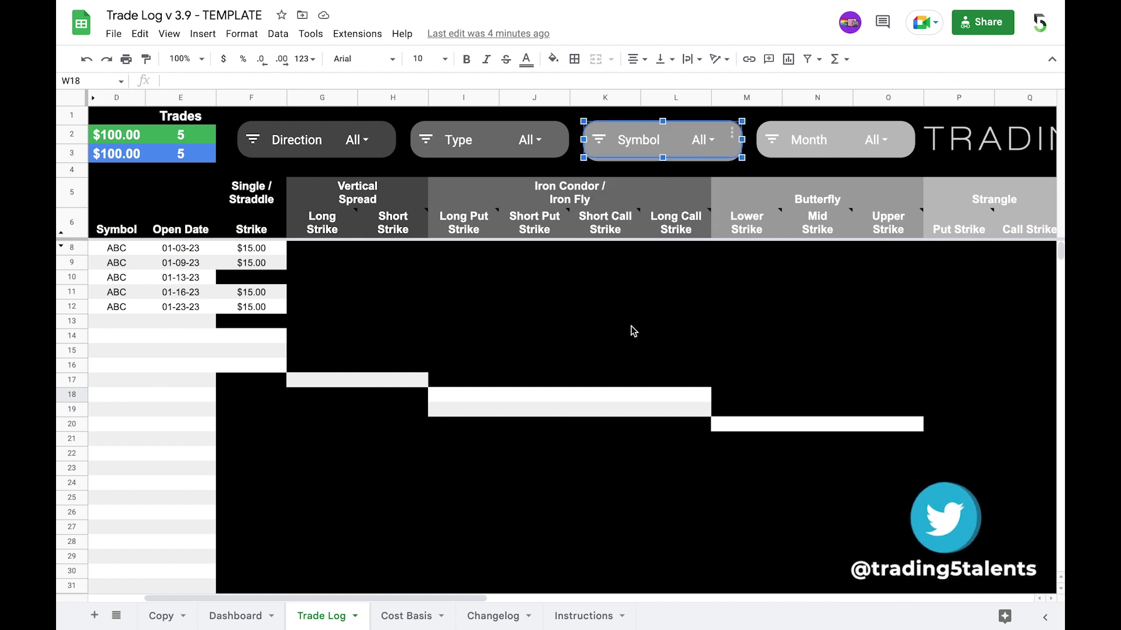
{"action": "left_click", "coordinate": [877, 141]}
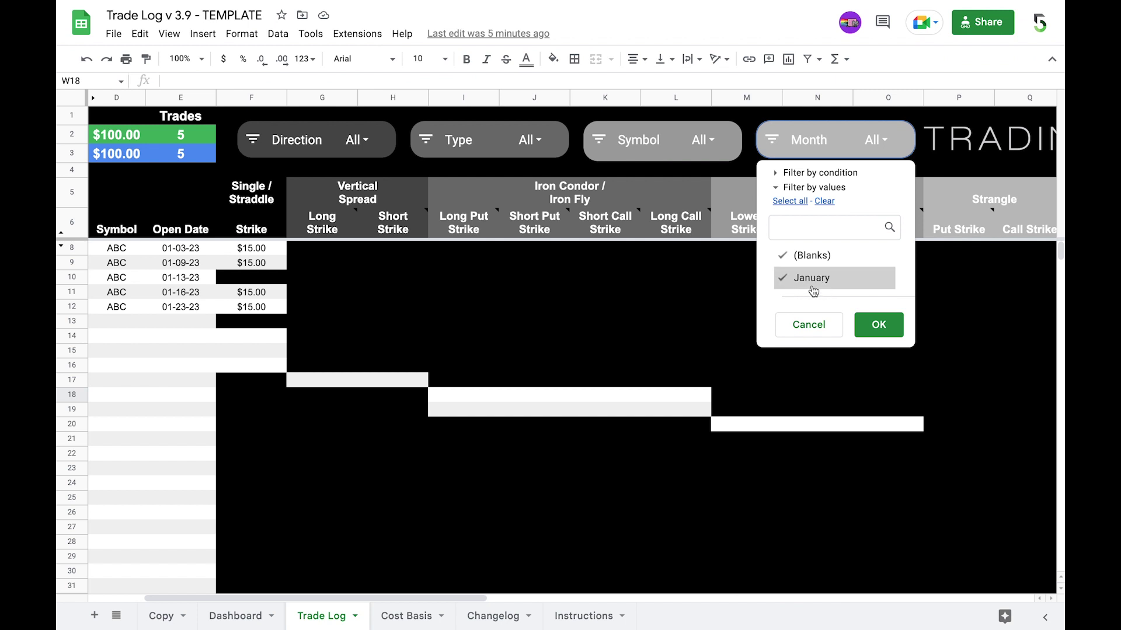
{"action": "left_click", "coordinate": [605, 350]}
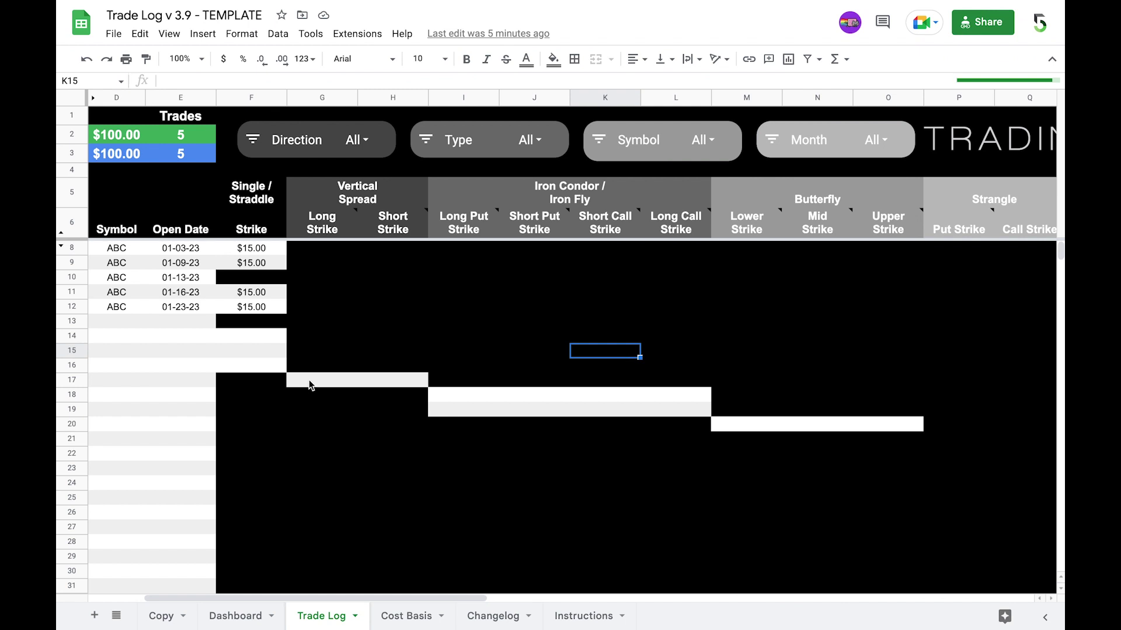
{"action": "scroll", "coordinate": [309, 385], "scroll_direction": "left", "scroll_amount": 2}
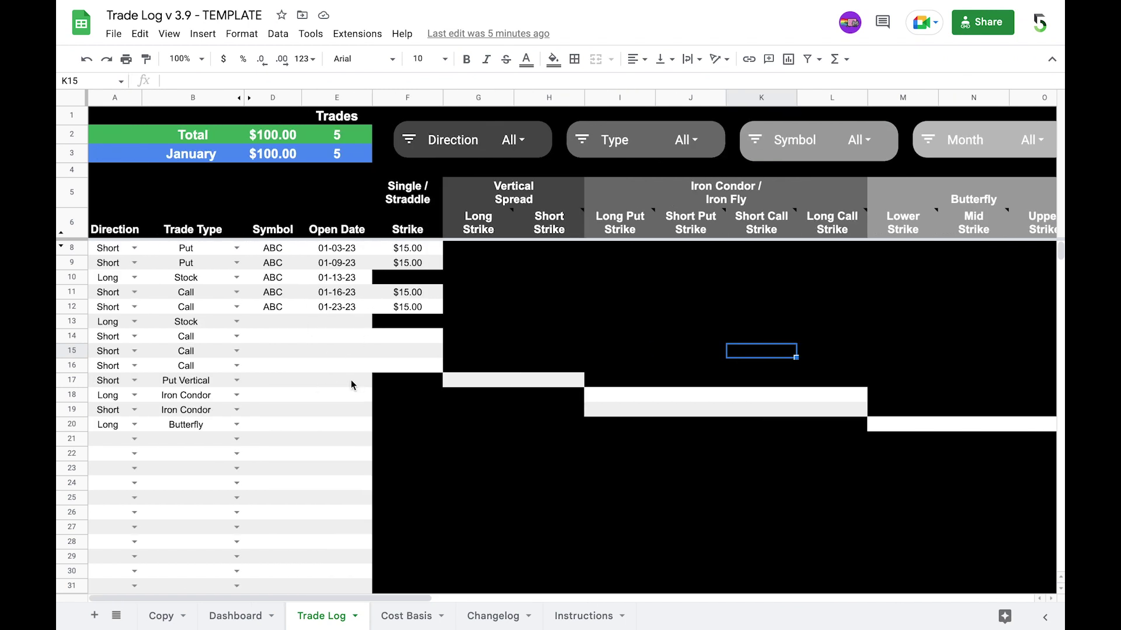
- View the Dashboard sheet, check the 4.0% Desired Monthly Gain, and scroll to the monthly table
{"action": "left_click", "coordinate": [234, 618]}
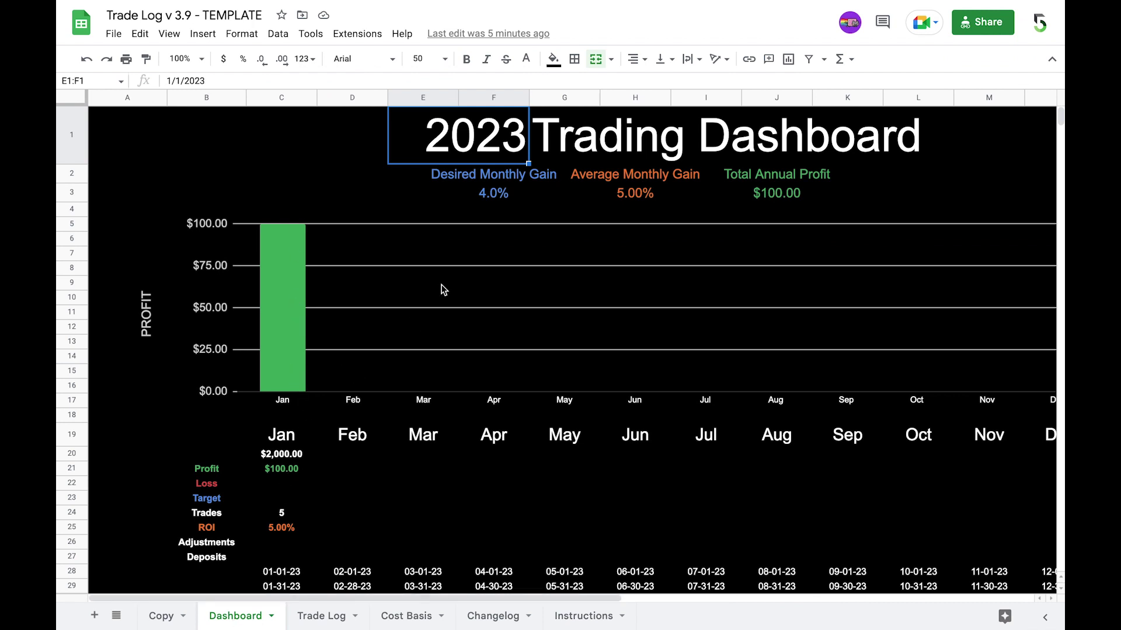
{"action": "left_click", "coordinate": [505, 197]}
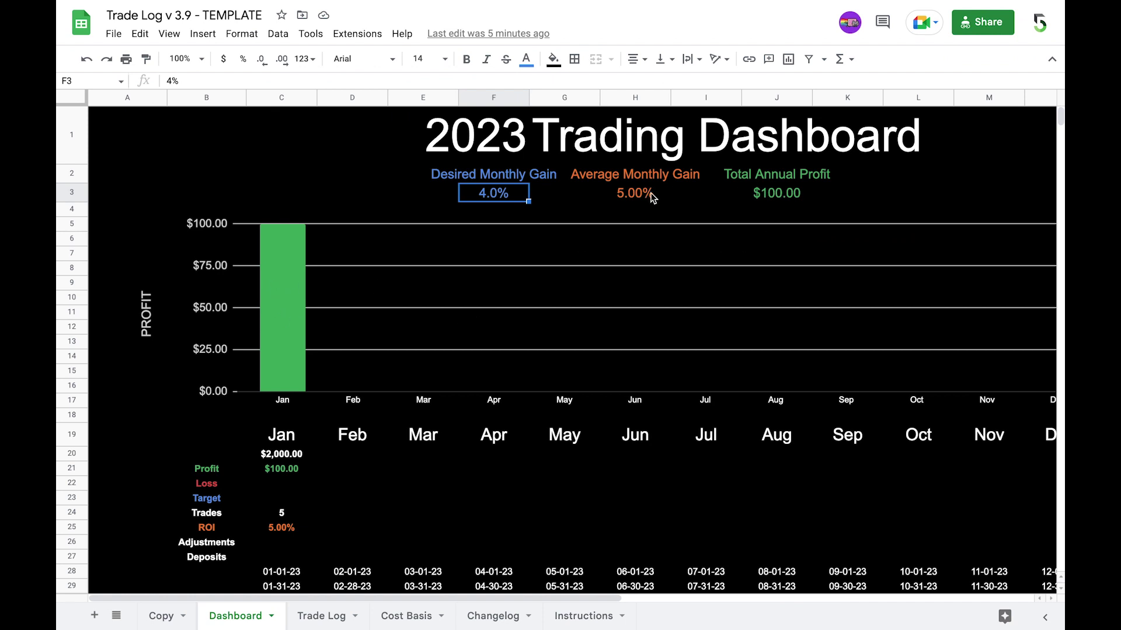
{"action": "scroll", "coordinate": [443, 501], "scroll_direction": "down", "scroll_amount": 2}
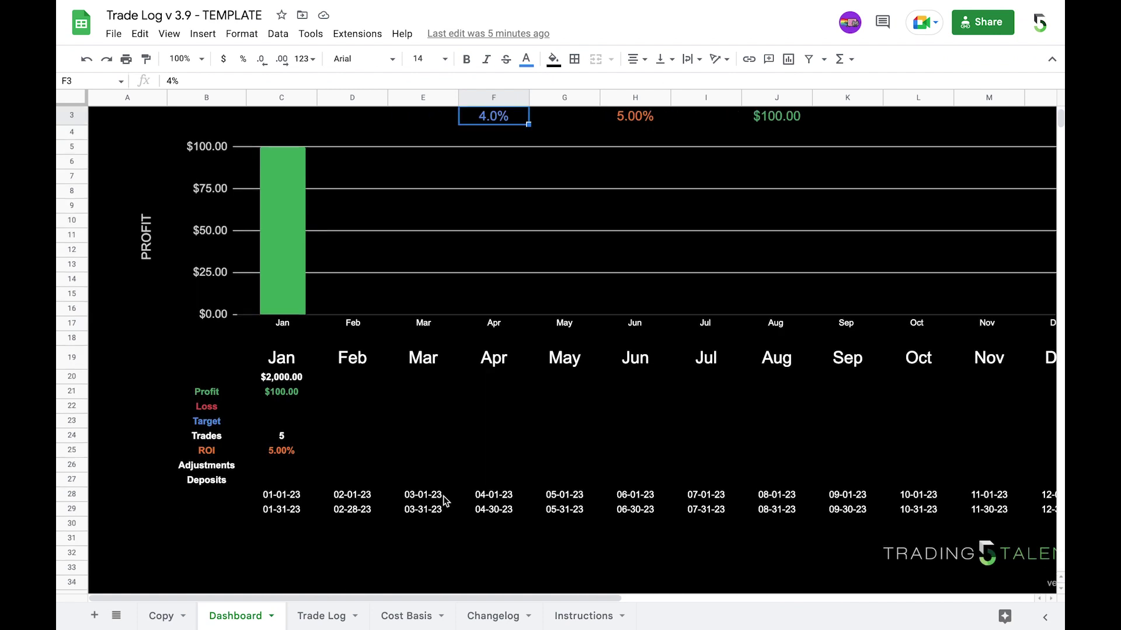
{"action": "scroll", "coordinate": [443, 501], "scroll_direction": "down", "scroll_amount": 1}
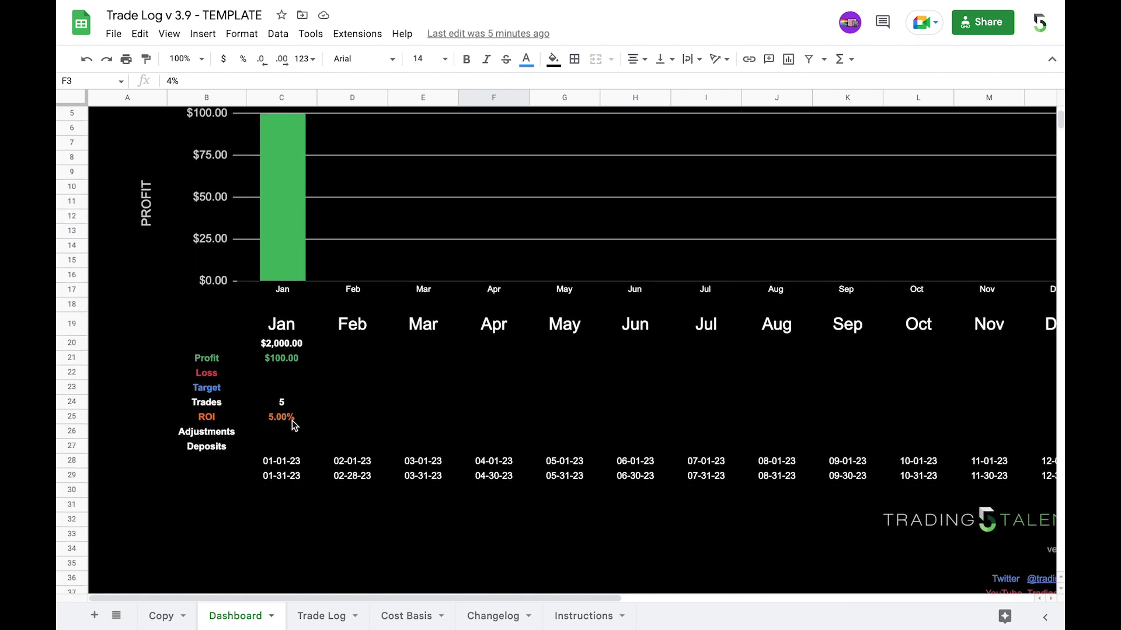
{"action": "left_click", "coordinate": [277, 346]}
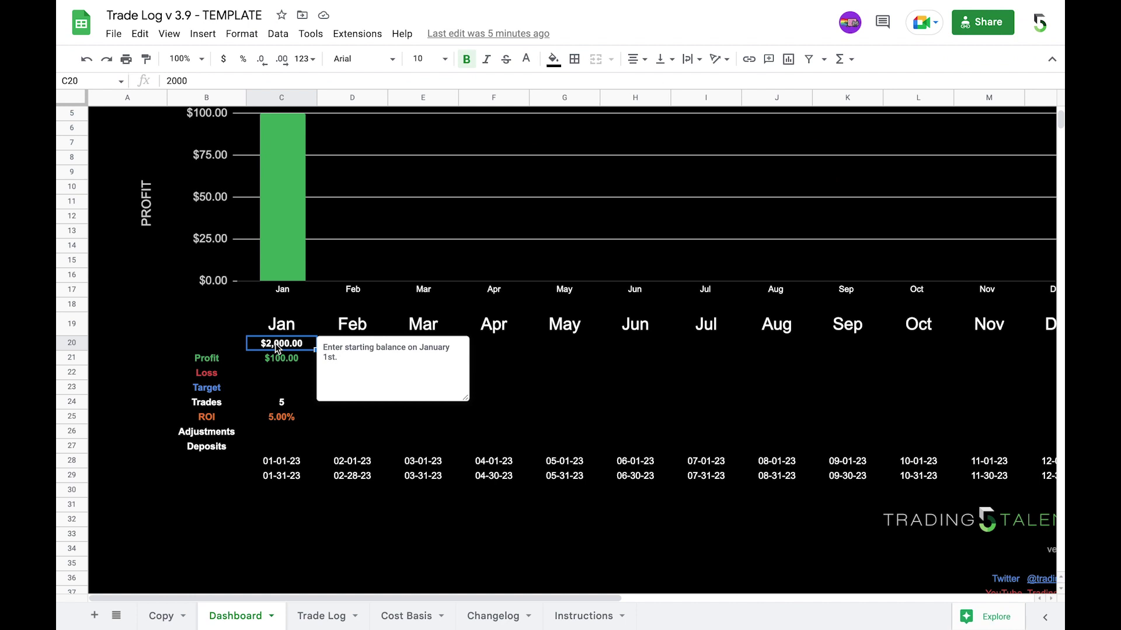
{"action": "key", "text": "Right"}
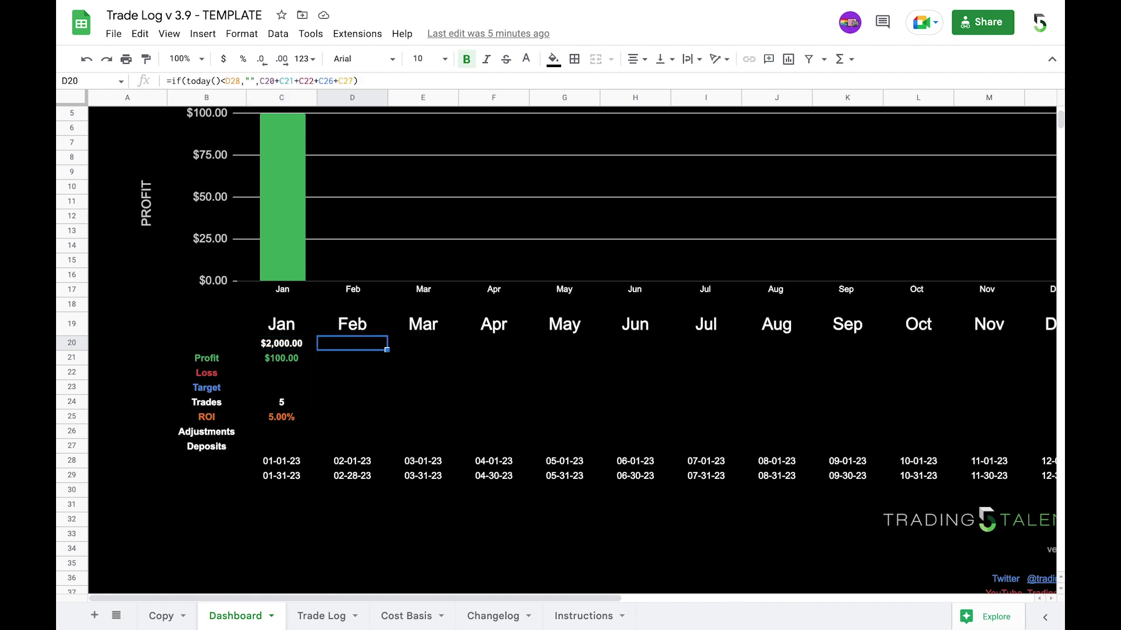
{"action": "left_click", "coordinate": [281, 344]}
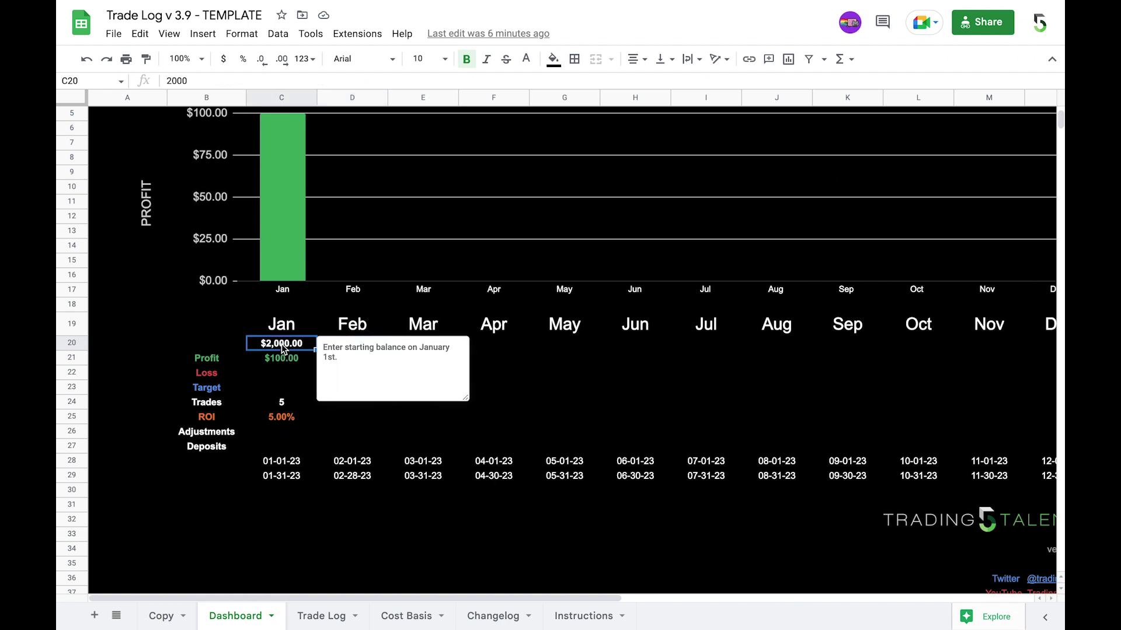
{"action": "left_click", "coordinate": [282, 374]}
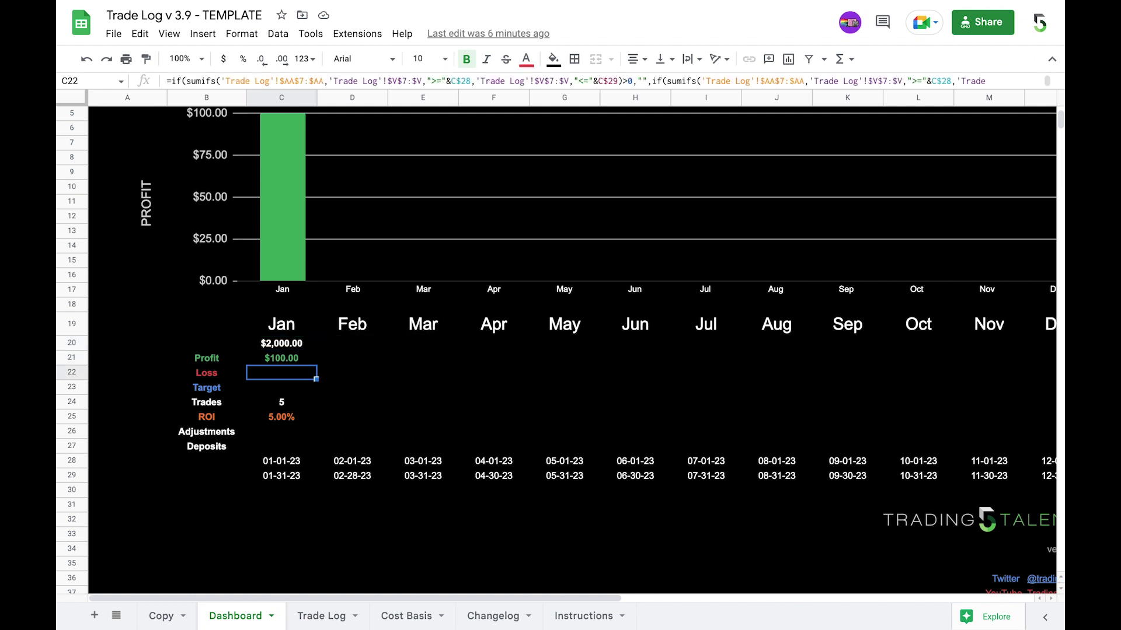
{"action": "left_click", "coordinate": [281, 387]}
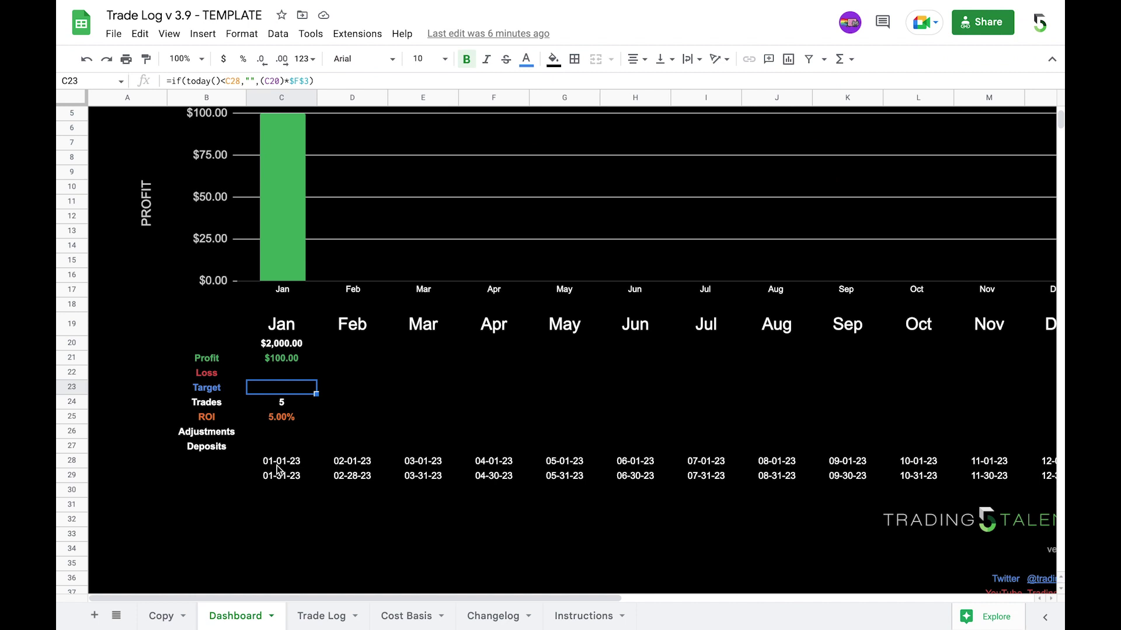
{"action": "key", "text": "Down"}
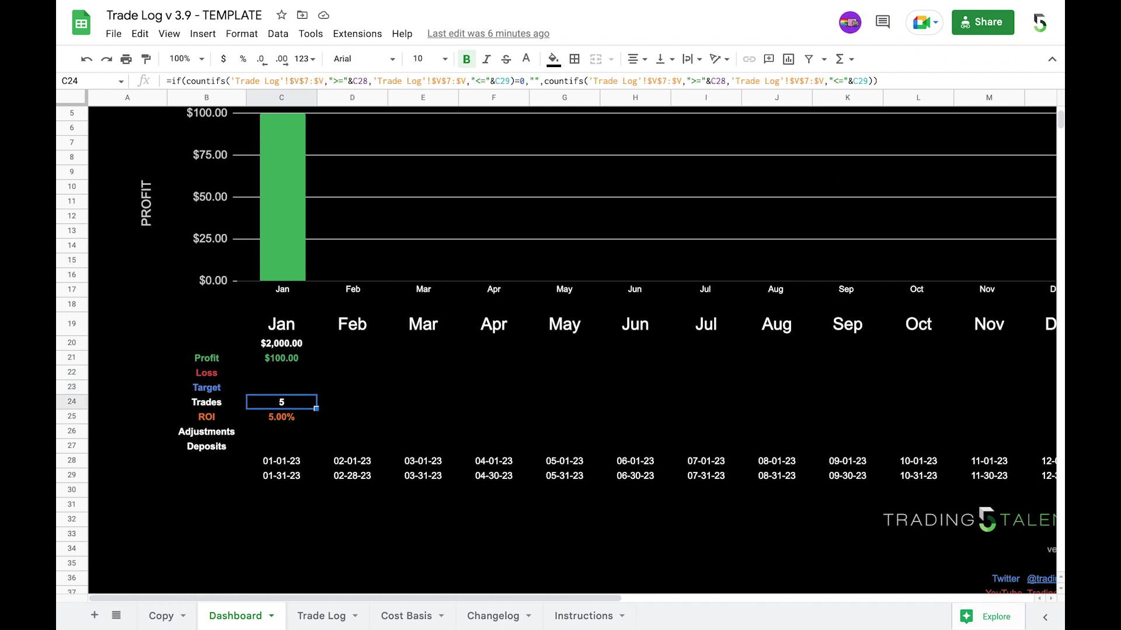
{"action": "key", "text": "Down"}
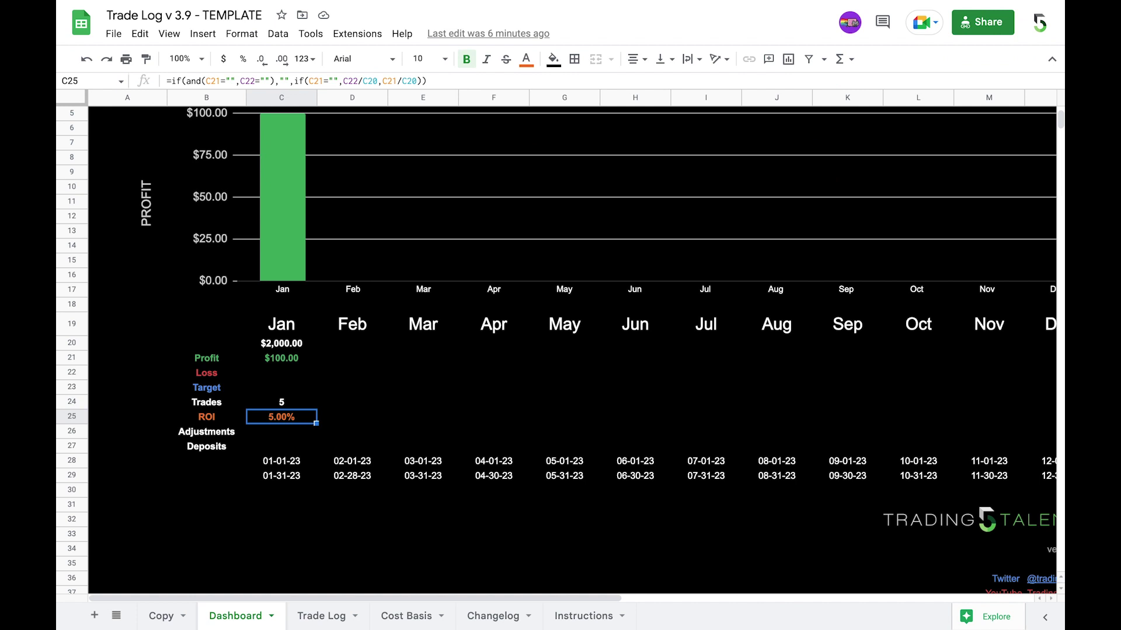
{"action": "key", "text": "Down"}
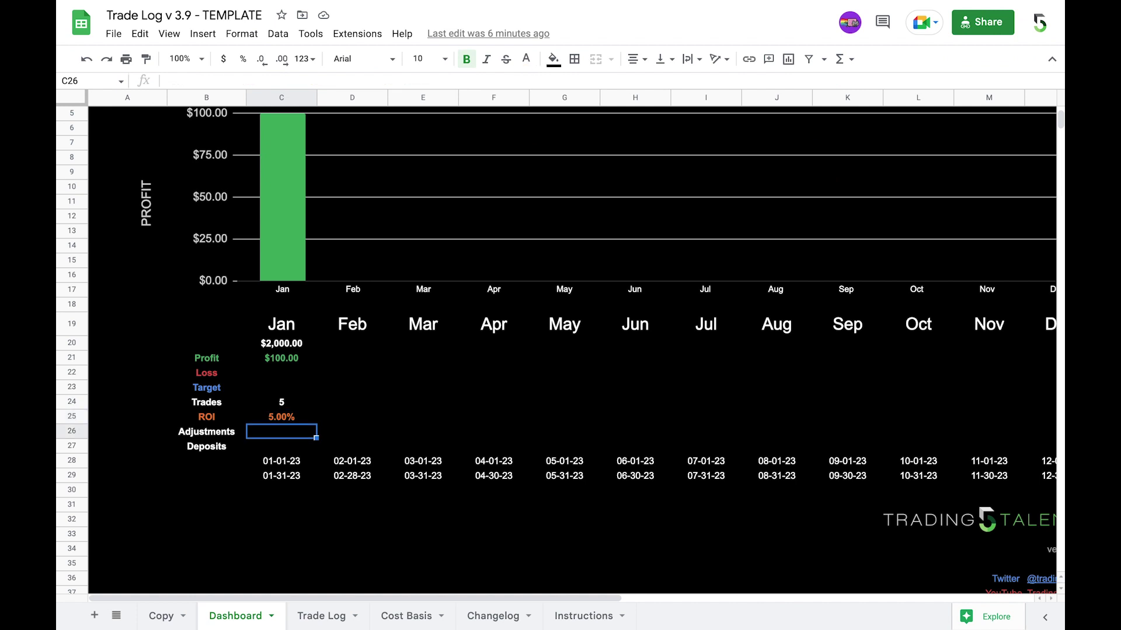
{"action": "key", "text": "Down"}
{"action": "key", "text": "Up"}
{"action": "key", "text": "Down"}
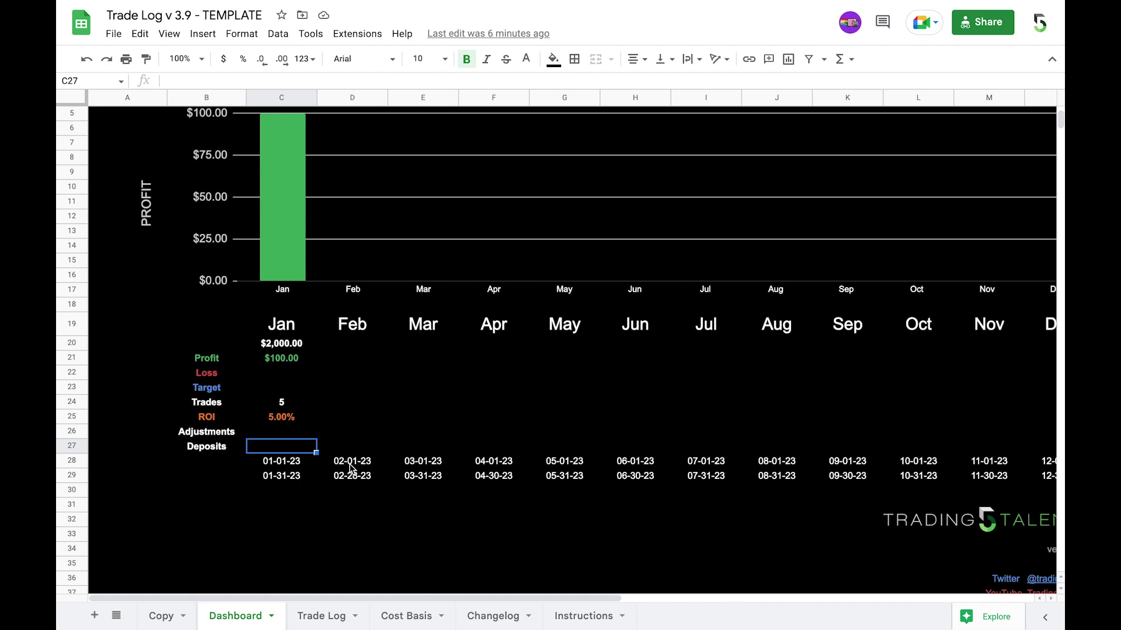
{"action": "left_click", "coordinate": [356, 347]}
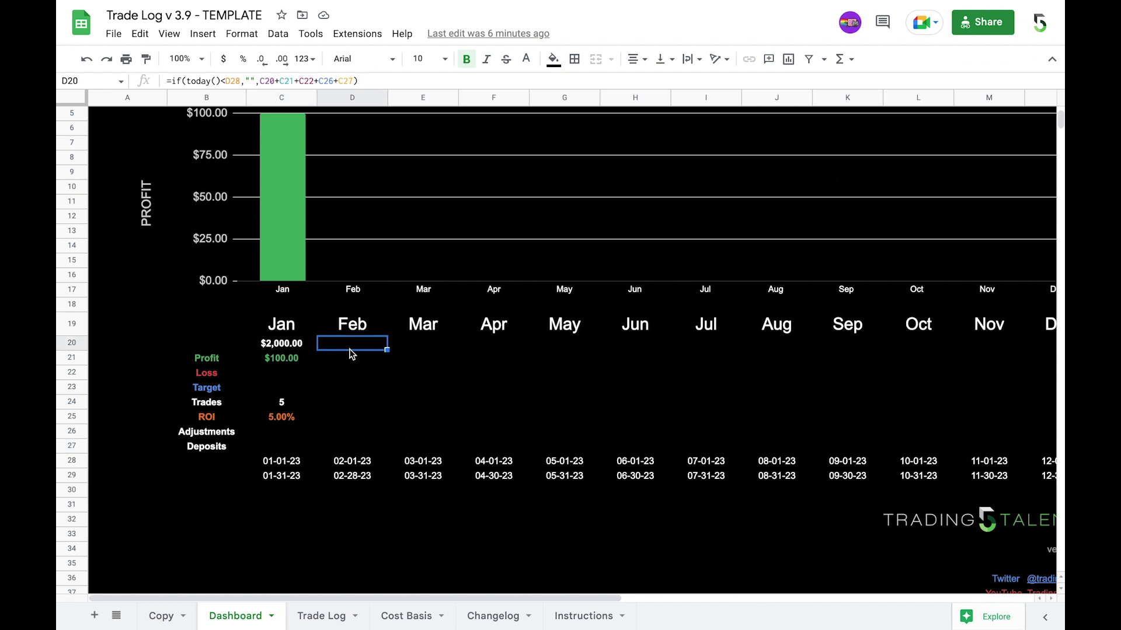
{"action": "scroll", "coordinate": [425, 388], "scroll_direction": "right", "scroll_amount": 3}
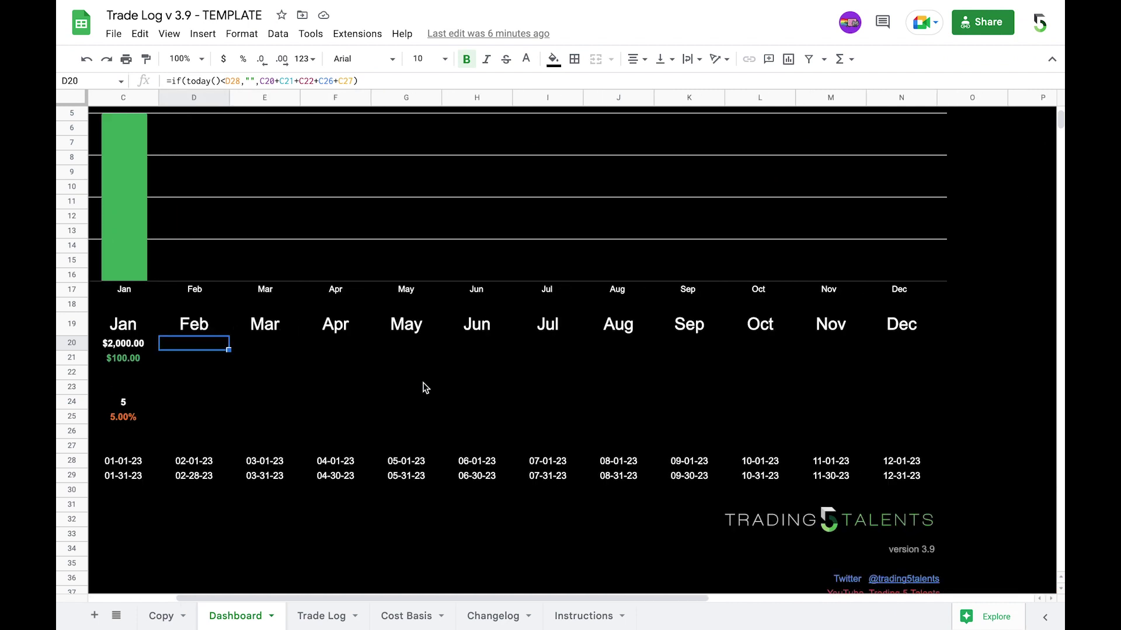
{"action": "scroll", "coordinate": [425, 387], "scroll_direction": "left", "scroll_amount": 3}
{"action": "scroll", "coordinate": [424, 388], "scroll_direction": "up", "scroll_amount": 2}
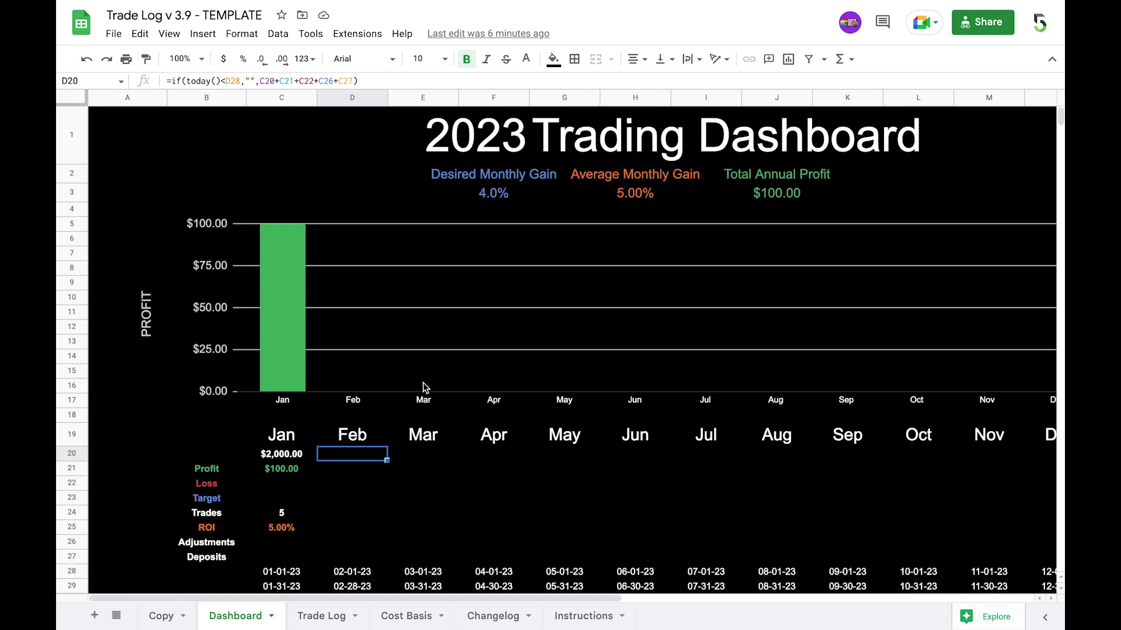
{"action": "scroll", "coordinate": [425, 387], "scroll_direction": "down", "scroll_amount": 2}
{"action": "scroll", "coordinate": [425, 387], "scroll_direction": "right", "scroll_amount": 3}
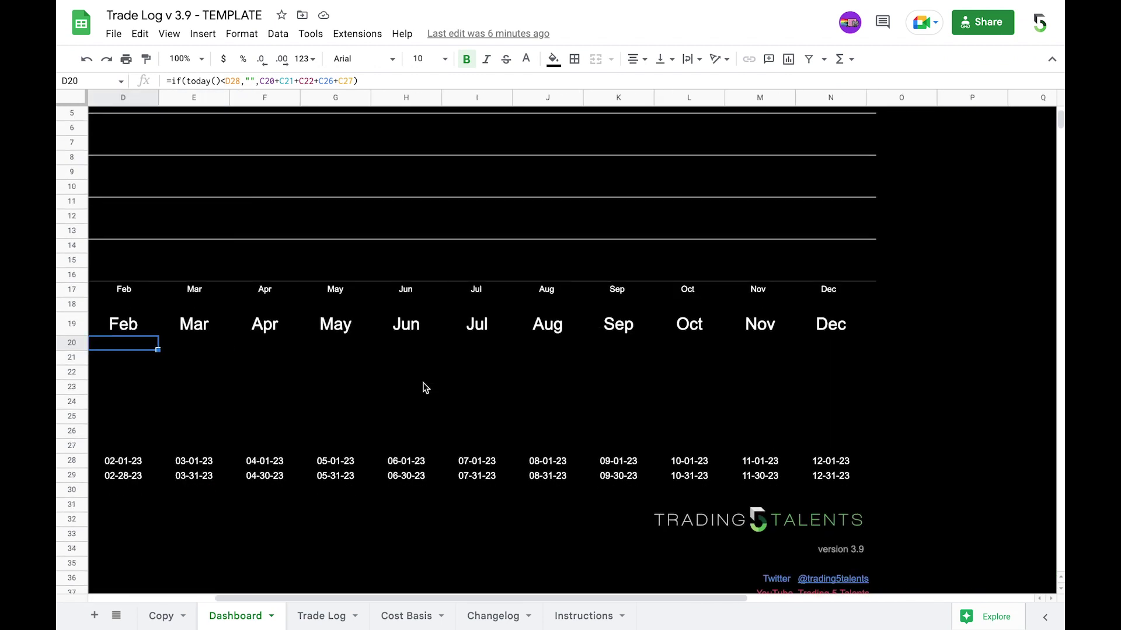
{"action": "scroll", "coordinate": [425, 387], "scroll_direction": "down", "scroll_amount": 2}
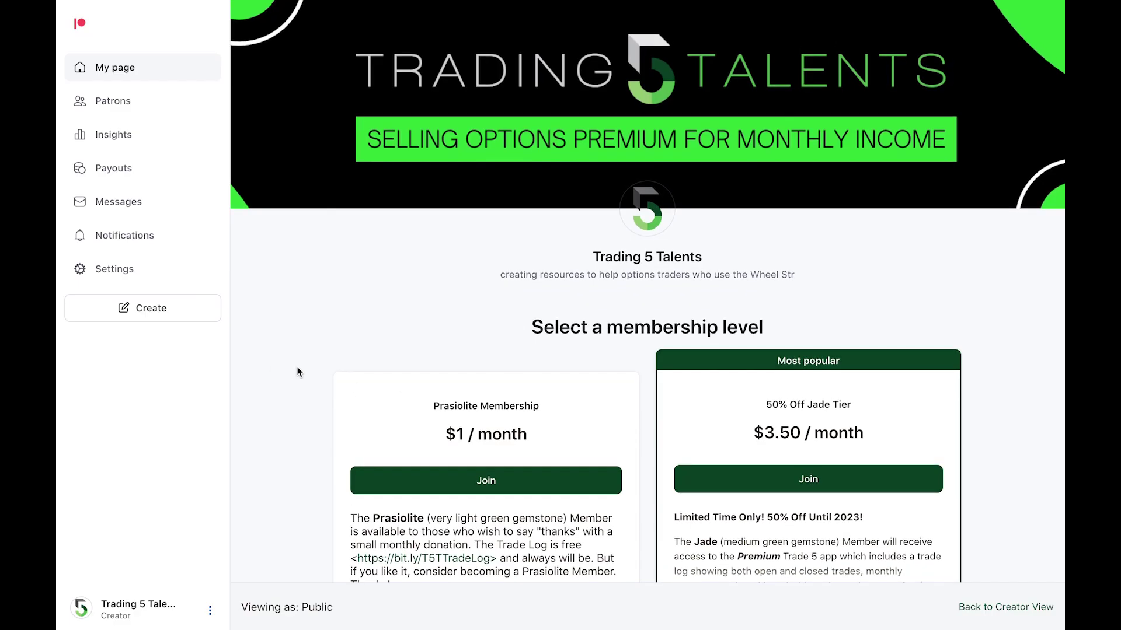
- Scroll through the Trading 5 Talents Patreon page's Prasiolite and Jade membership tiers
{"action": "scroll", "coordinate": [297, 372], "scroll_direction": "down", "scroll_amount": 1}
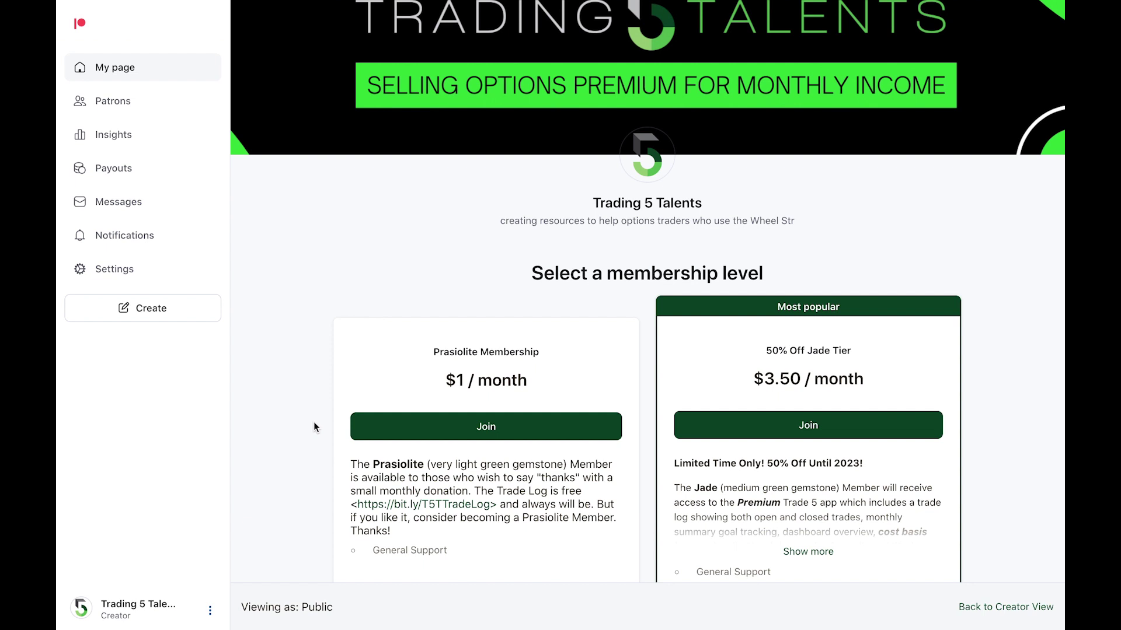
{"action": "scroll", "coordinate": [314, 424], "scroll_direction": "up", "scroll_amount": 1}
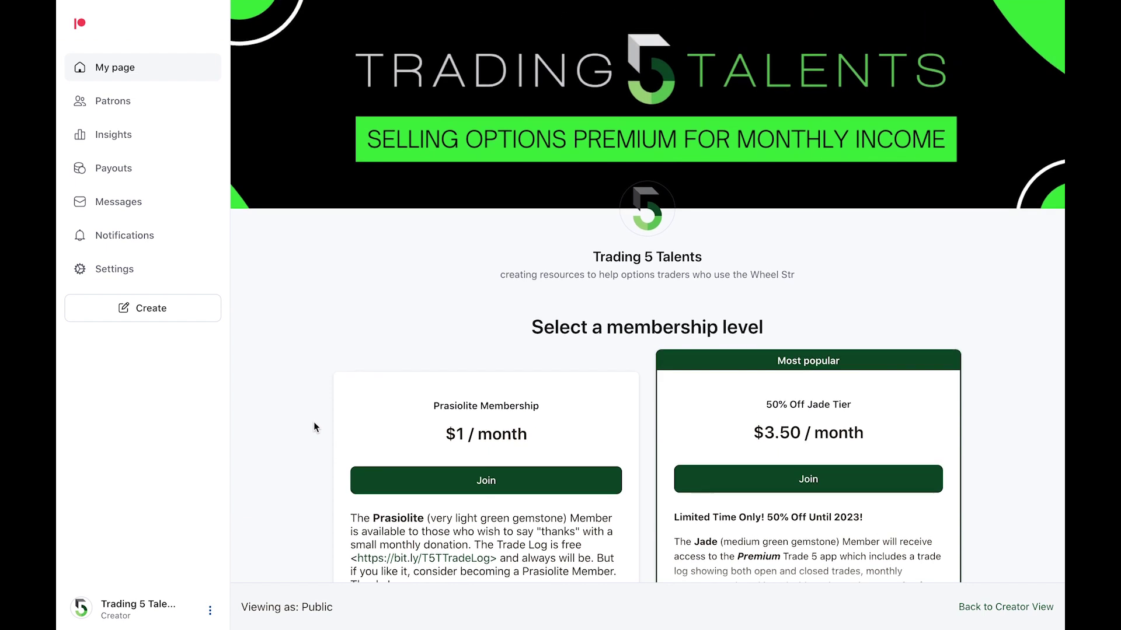